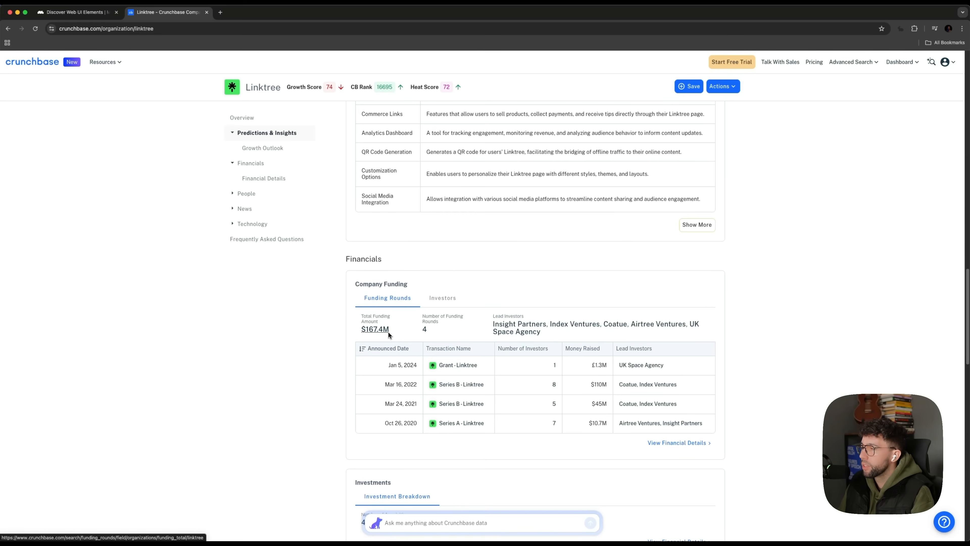
# Examine the total funding amount in the Company Funding section of Linktree's Crunchbase profile
pyautogui.moveTo(390, 332); pyautogui.dragTo(343, 330)
pyautogui.click(343, 330)
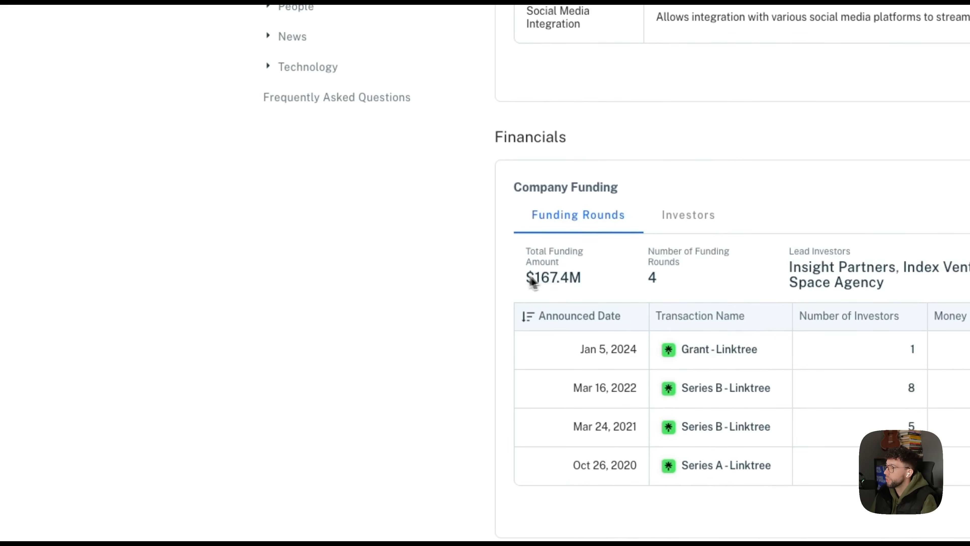
pyautogui.scroll(10, 293, 325)
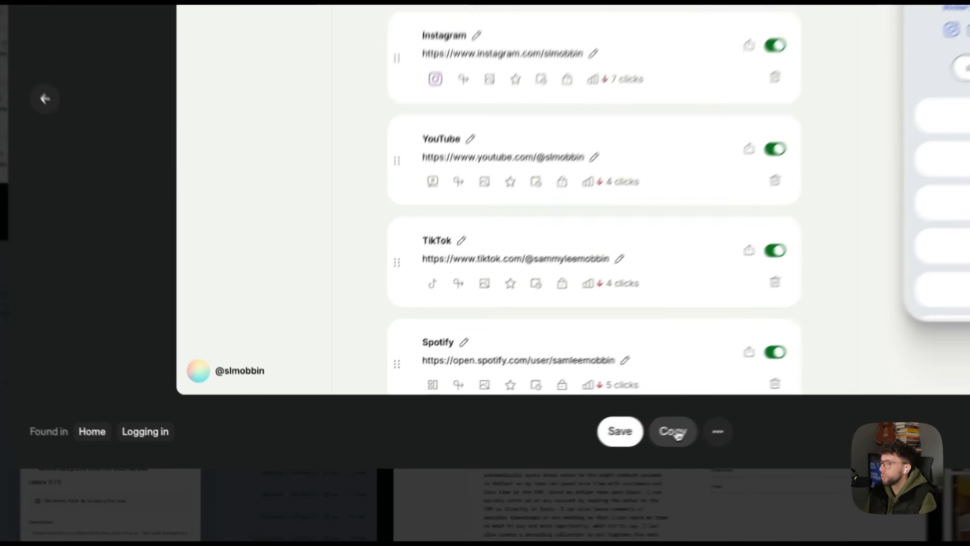
# Copy the Linktree Links dashboard screenshot from Mobbin and place it beside the other screenshot on the Figma canvas
pyautogui.click(488, 480)
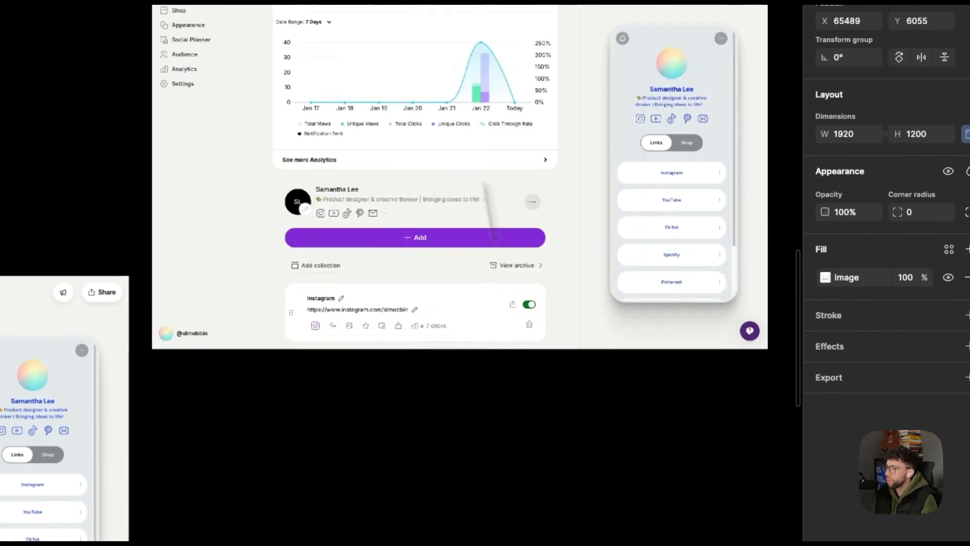
pyautogui.moveTo(489, 213); pyautogui.dragTo(538, 471)
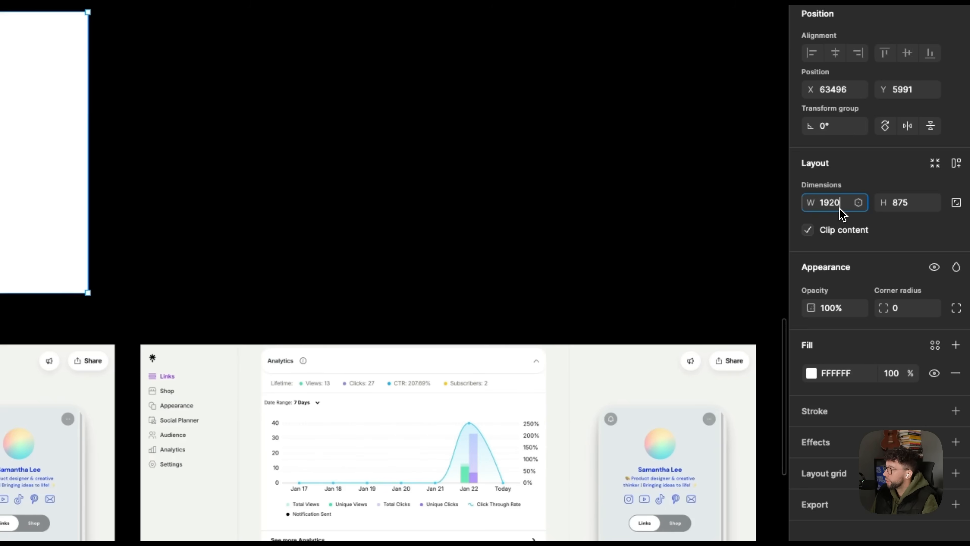
# Set the white frame above the dashboard screenshots to 1920 wide and 1200 high
pyautogui.press('Return')
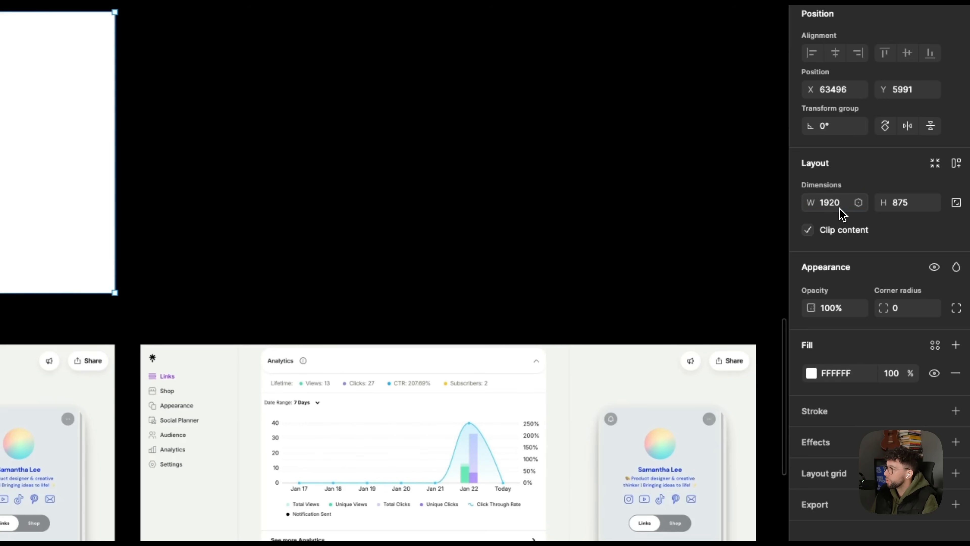
pyautogui.click(905, 208)
pyautogui.write('1200')
pyautogui.press('Return')
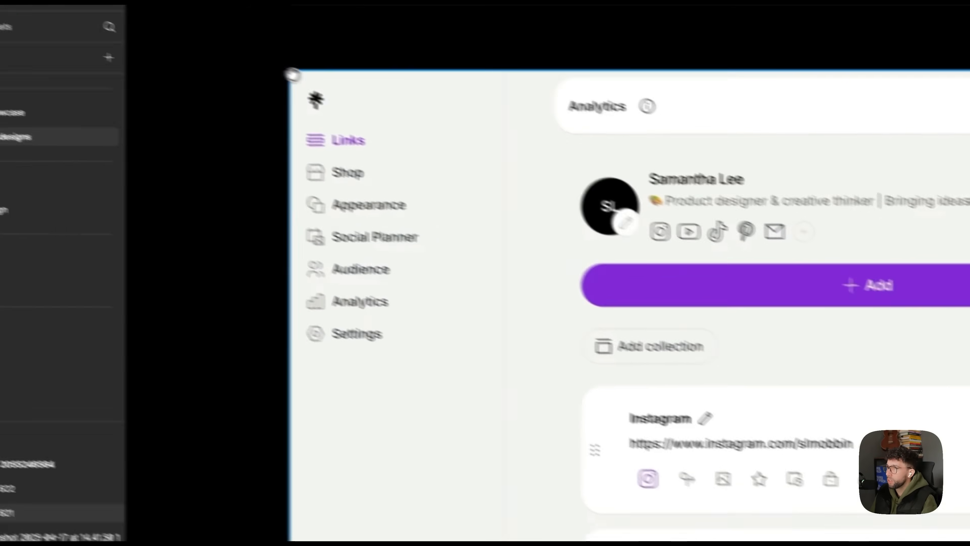
# Mark the dashboard sidebar and its Links item with temporary rectangles, the latter about 291 × 28, and delete them
pyautogui.press('r')
pyautogui.moveTo(289, 70)
pyautogui.mouseDown()
pyautogui.moveTo(541, 537)
pyautogui.moveTo(482, 499)
pyautogui.moveTo(487, 478)
pyautogui.mouseUp()
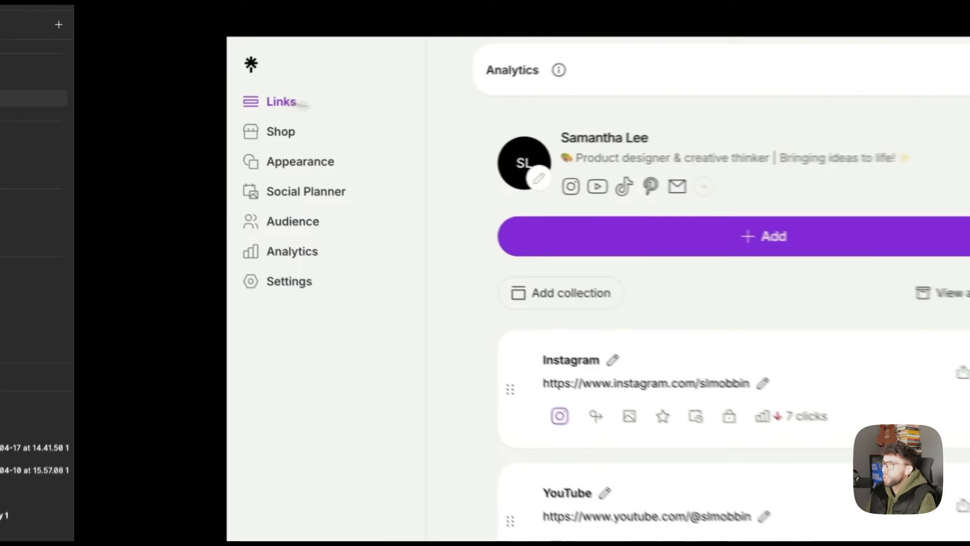
pyautogui.moveTo(181, 116); pyautogui.dragTo(283, 126)
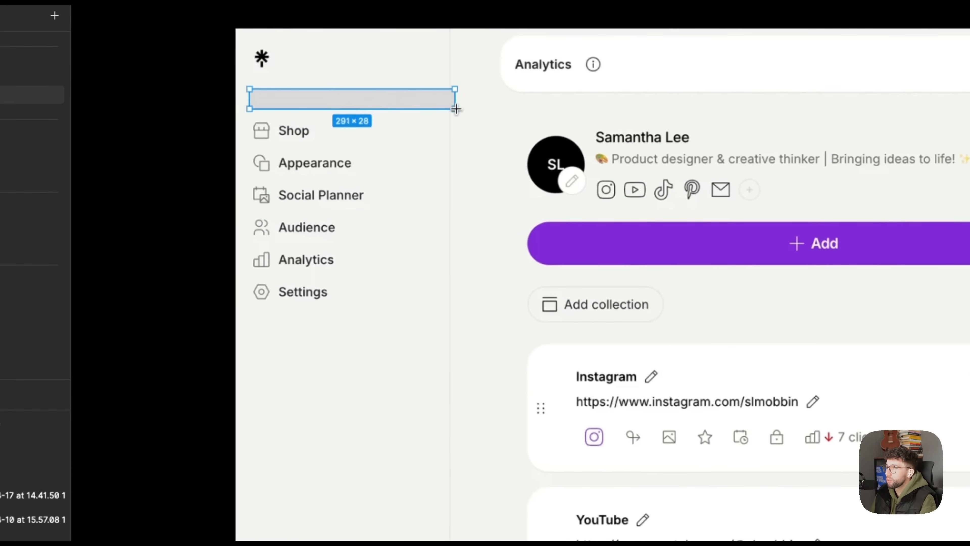
pyautogui.moveTo(455, 109); pyautogui.dragTo(452, 110)
pyautogui.press('Delete')
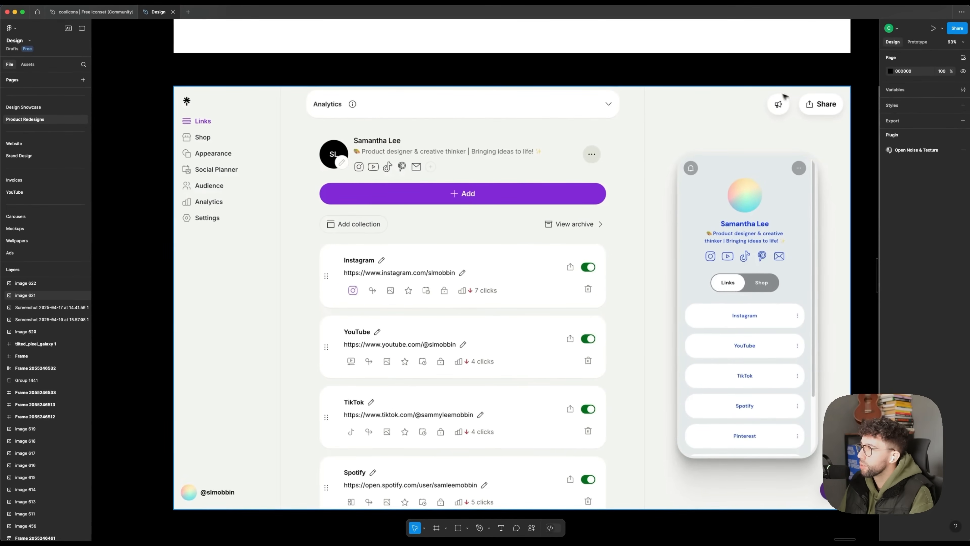
# Mark the sidebar's Audience and Analytics items with matching temporary rectangles of about 135 × 36, and delete both
pyautogui.scroll(1, 500, 191)
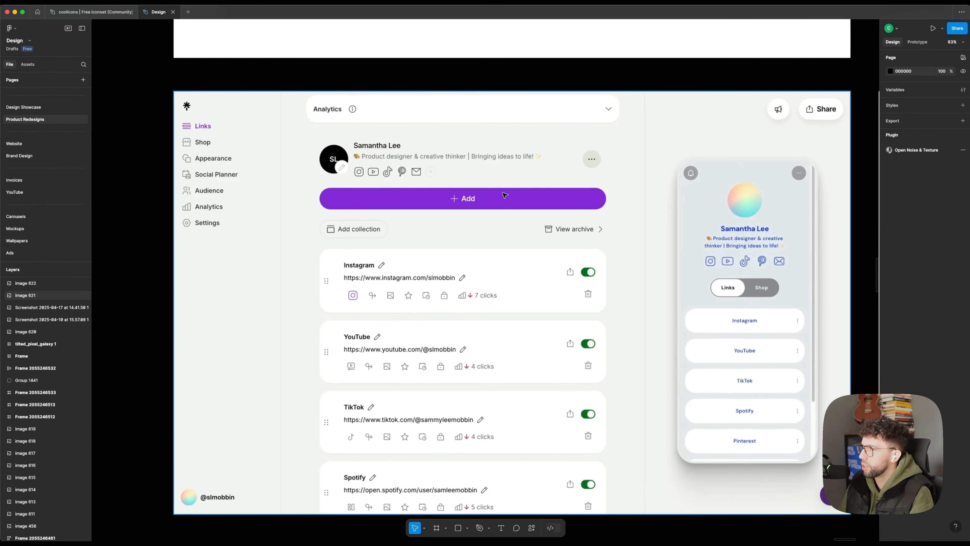
pyautogui.hscroll(1, 504, 200)
pyautogui.hscroll(-1, 505, 202)
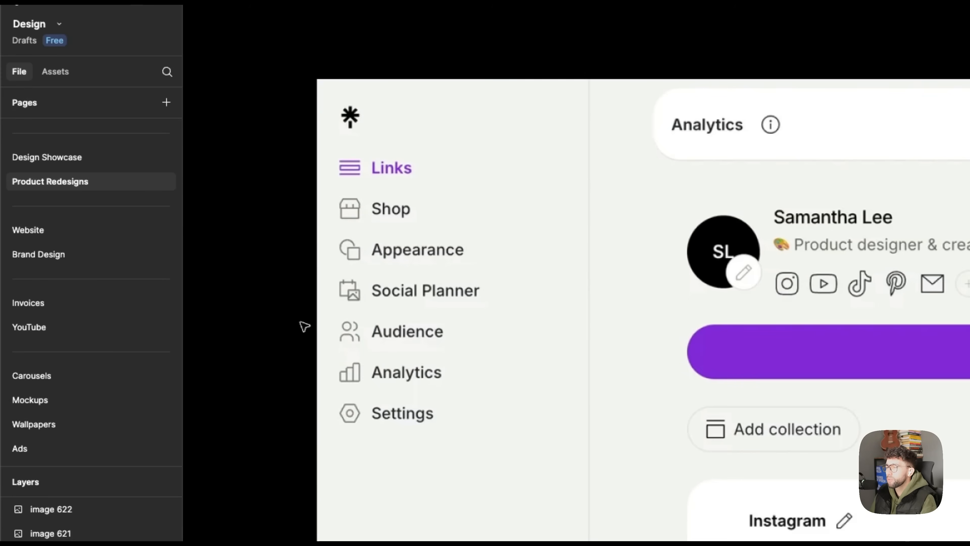
pyautogui.press('r')
pyautogui.moveTo(335, 315); pyautogui.dragTo(455, 346)
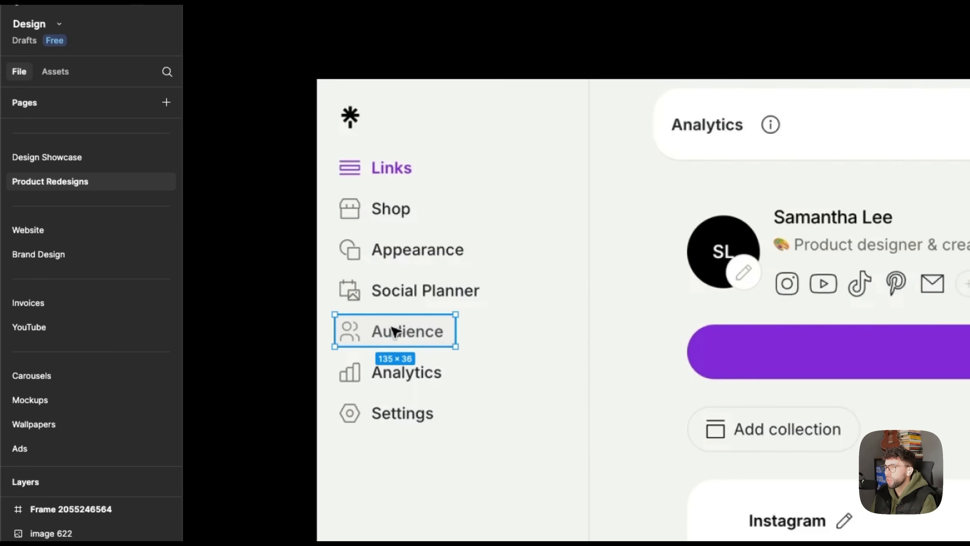
pyautogui.moveTo(396, 329); pyautogui.dragTo(398, 371)
pyautogui.keyDown('shift'); pyautogui.click(407, 333); pyautogui.keyUp('shift')
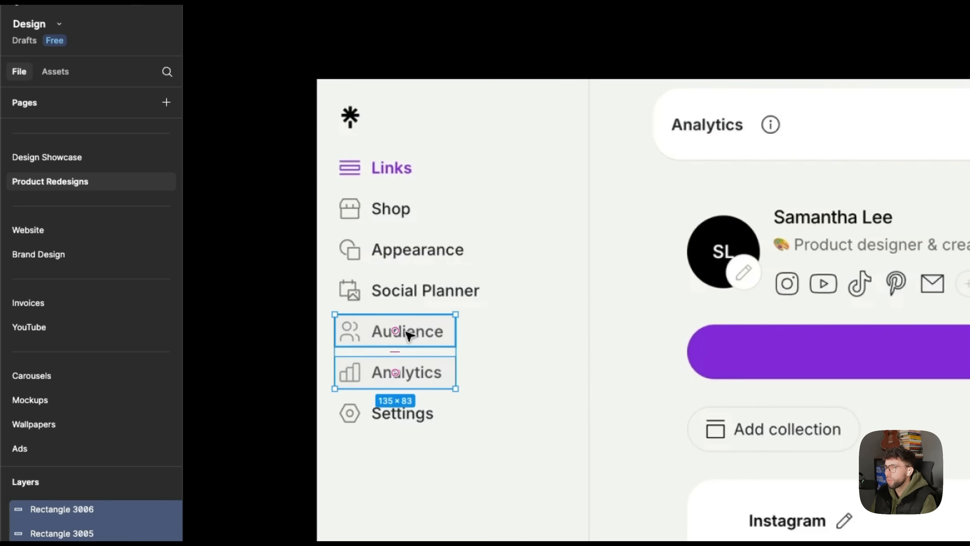
pyautogui.press('Delete')
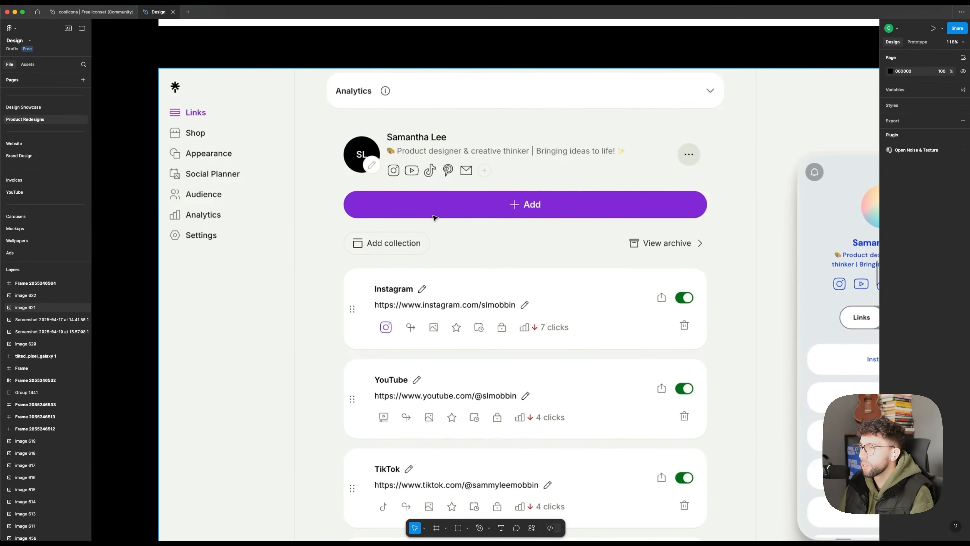
# Mark the collapsed Analytics panel and the sidebar's Analytics item with temporary rectangles
pyautogui.hscroll(7, 434, 217)
pyautogui.scroll(-4, 436, 217)
pyautogui.scroll(1, 612, 325)
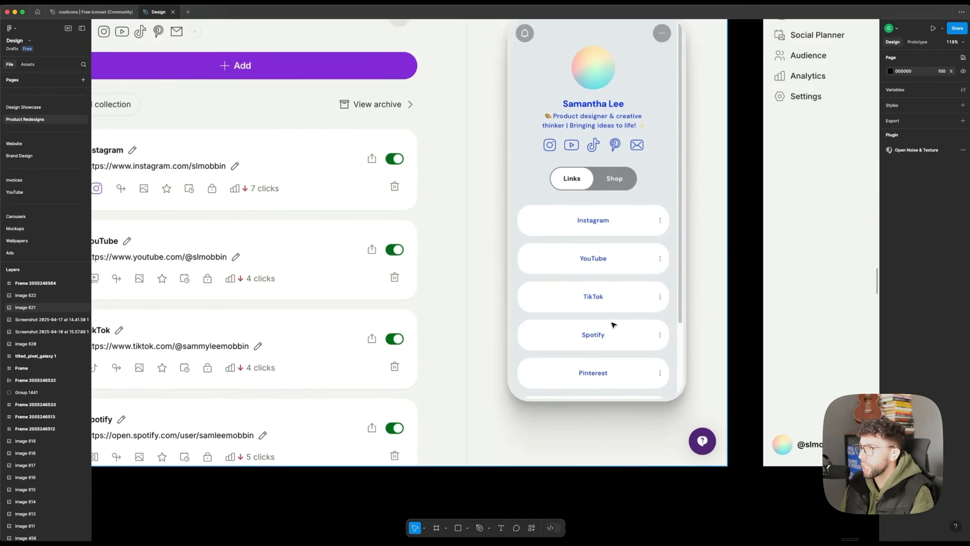
pyautogui.keyDown('ctrl'); pyautogui.scroll(-2, 613, 325); pyautogui.keyUp('ctrl')
pyautogui.hscroll(-3, 613, 325)
pyautogui.press('r')
pyautogui.moveTo(258, 67)
pyautogui.mouseDown()
pyautogui.moveTo(567, 105)
pyautogui.moveTo(592, 98)
pyautogui.mouseUp()
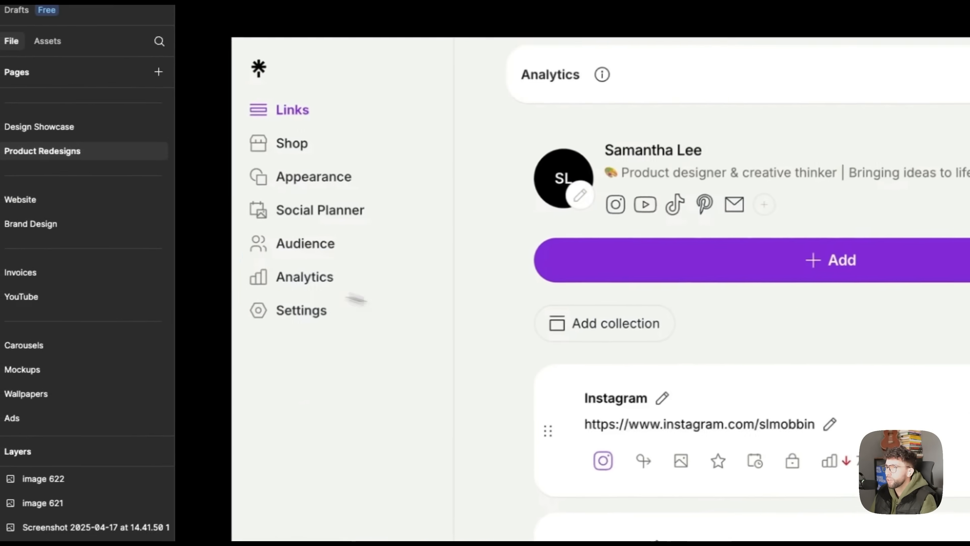
pyautogui.moveTo(249, 251); pyautogui.dragTo(415, 299)
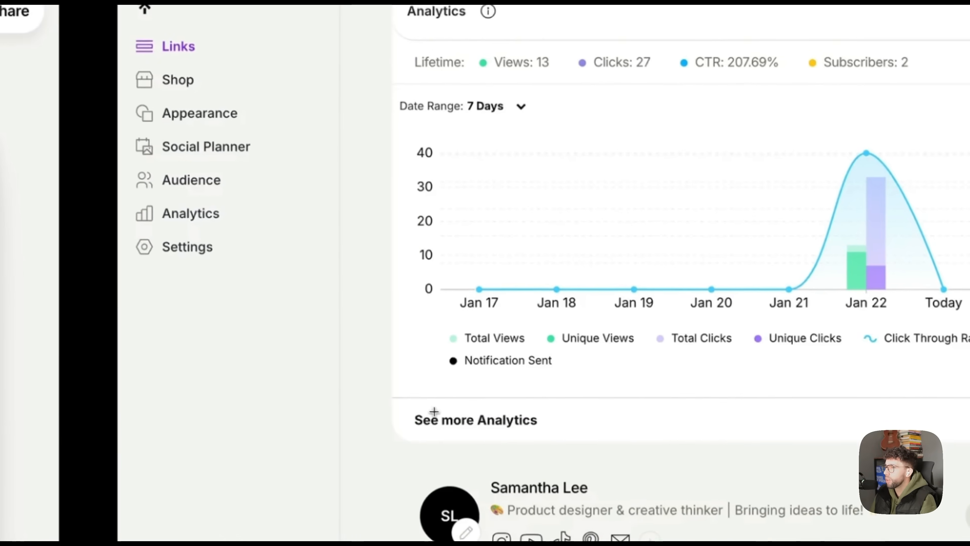
# Mark the See more Analytics row, the Instagram card's click count and the Lifetime statistics with temporary rectangles, and delete them
pyautogui.moveTo(431, 410); pyautogui.dragTo(537, 416)
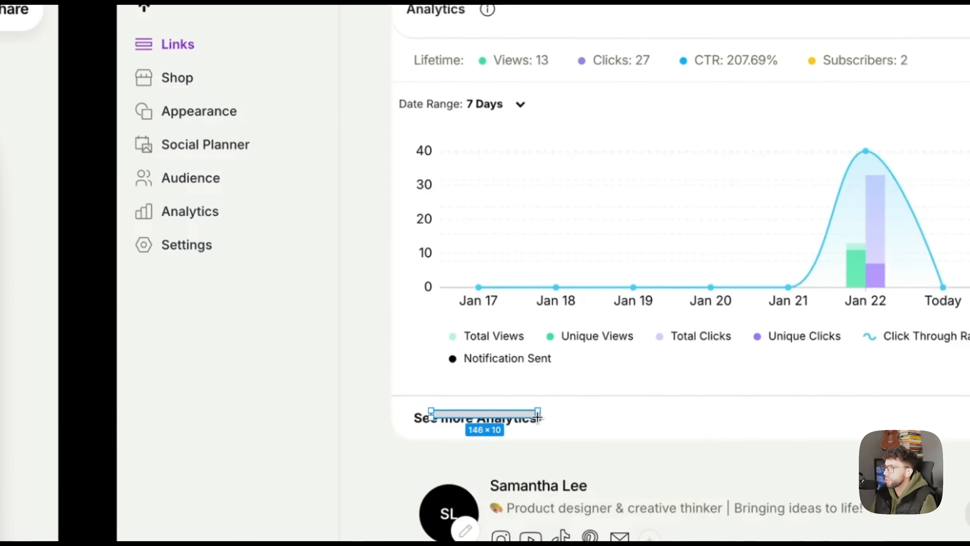
pyautogui.press('Delete')
pyautogui.press('r')
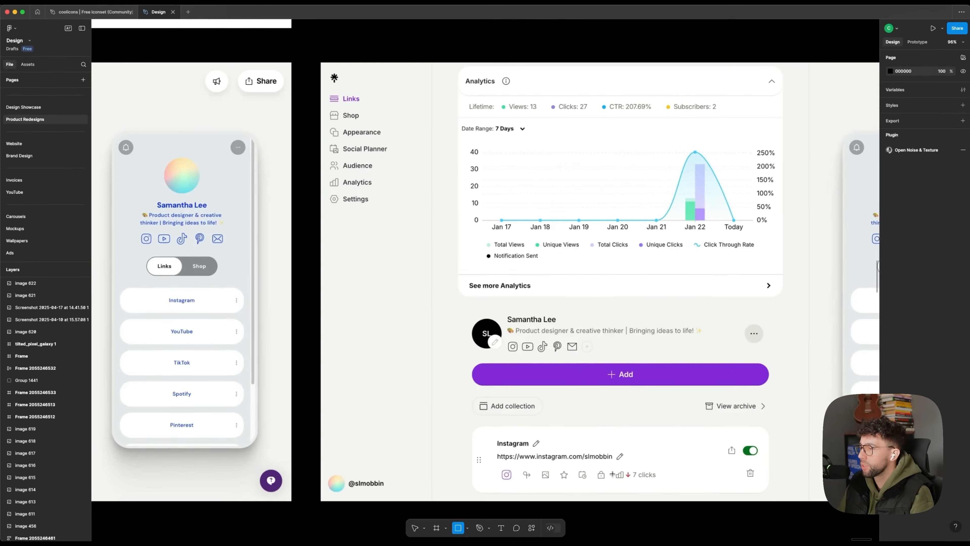
pyautogui.moveTo(610, 466); pyautogui.dragTo(663, 479)
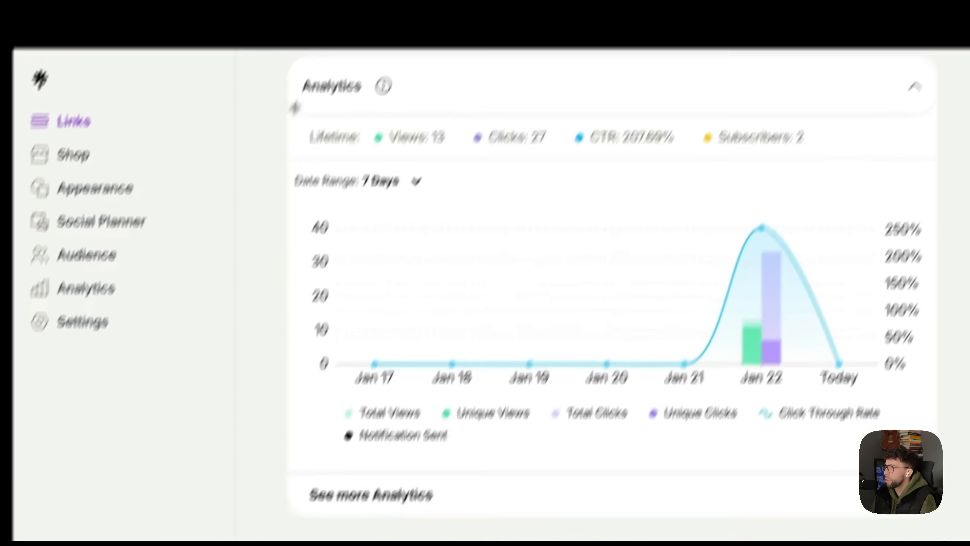
pyautogui.moveTo(288, 108); pyautogui.dragTo(863, 160)
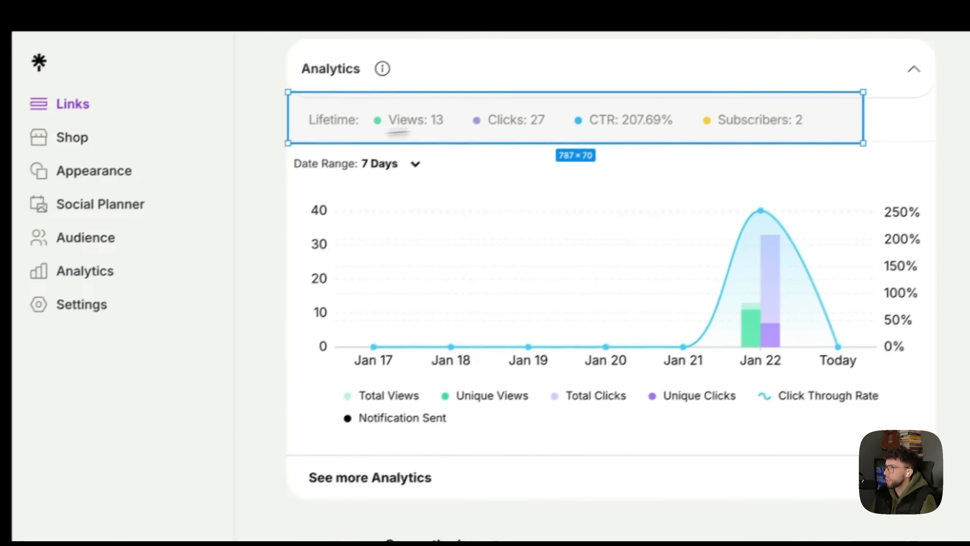
pyautogui.press('Delete')
# Mark the lower part of the YouTube link card with a temporary rectangle about 532 × 23, and delete the markings
pyautogui.moveTo(214, 508); pyautogui.dragTo(237, 115)
pyautogui.moveTo(225, 340); pyautogui.dragTo(708, 359)
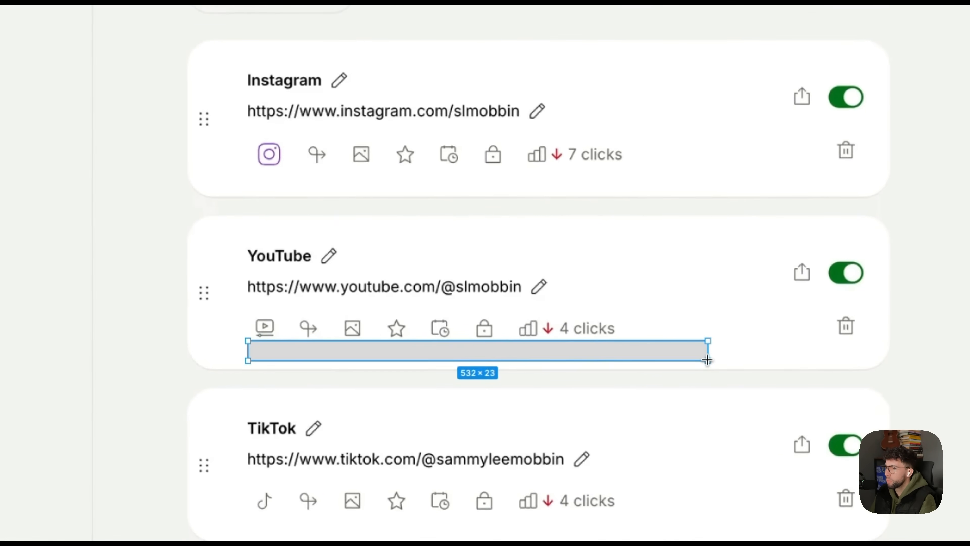
pyautogui.press('r')
pyautogui.moveTo(219, 39); pyautogui.dragTo(949, 99)
pyautogui.press('Delete')
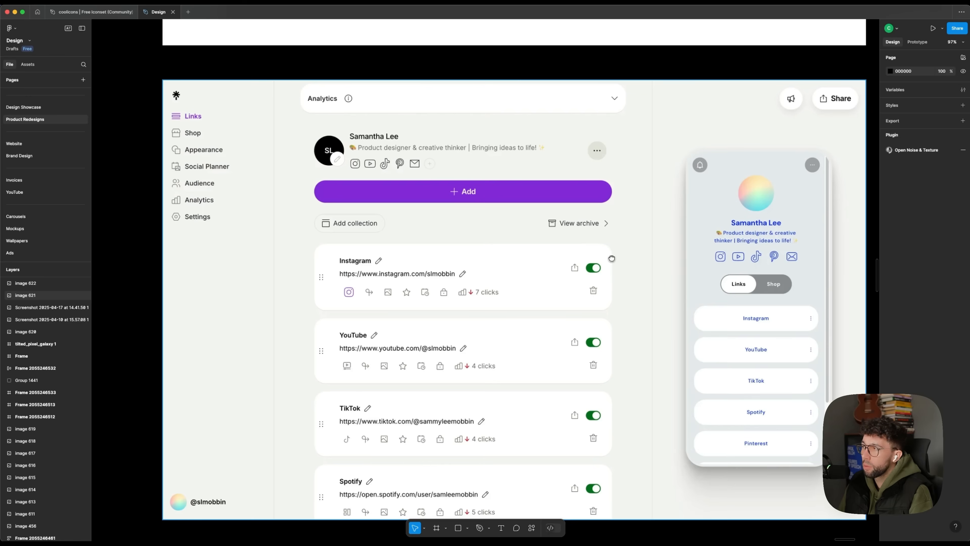
# Mark the Links/Shop toggle in the phone preview with a temporary rectangle and delete it
pyautogui.hscroll(1, 806, 290)
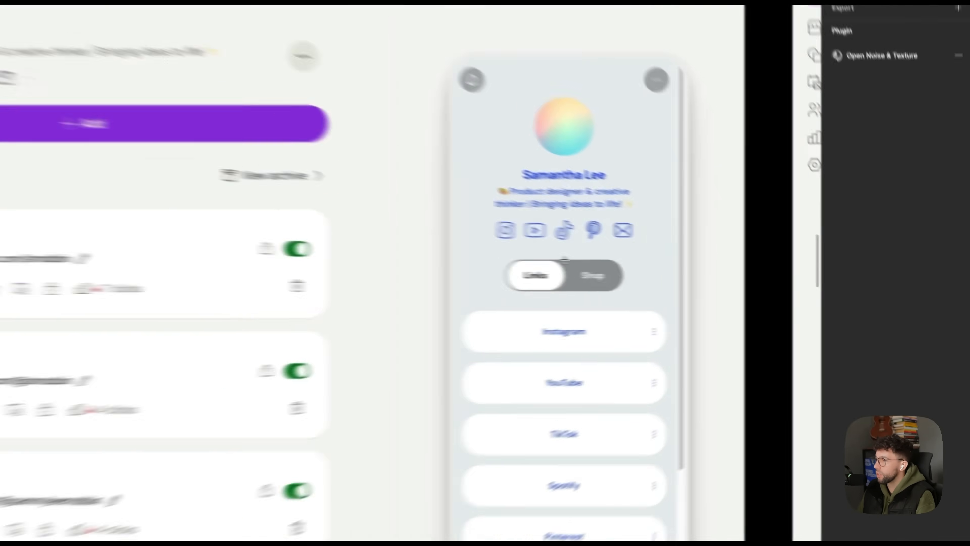
pyautogui.moveTo(724, 275); pyautogui.dragTo(752, 293)
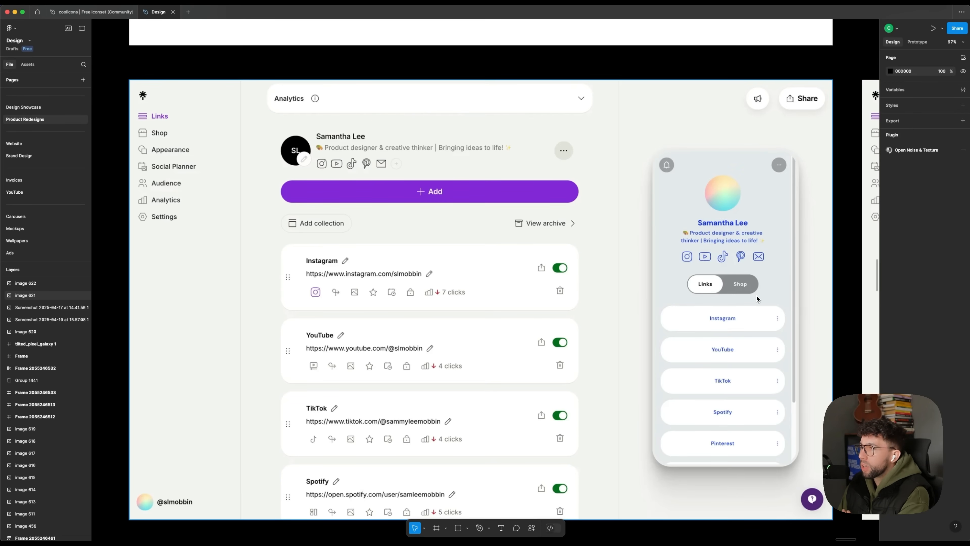
pyautogui.press('r')
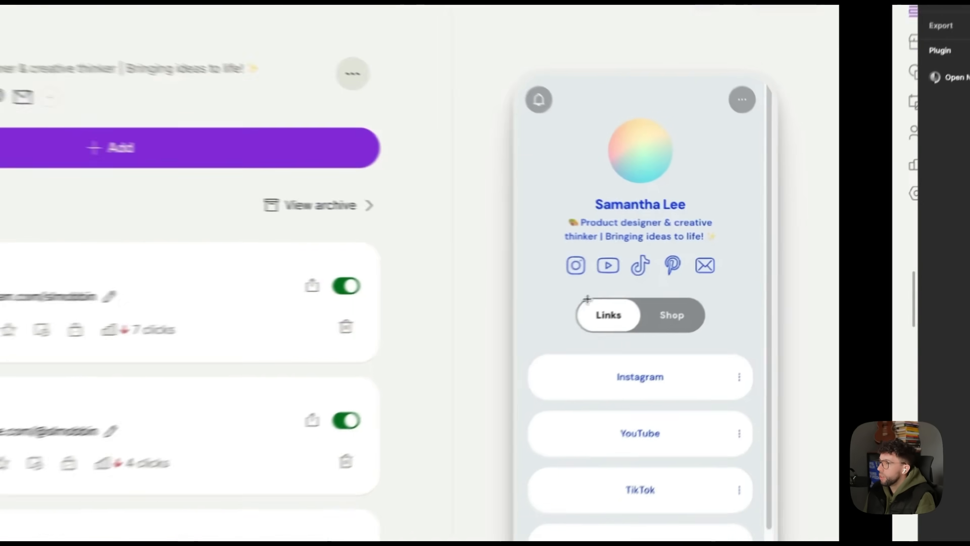
pyautogui.moveTo(587, 299); pyautogui.dragTo(708, 333)
pyautogui.press('Delete')
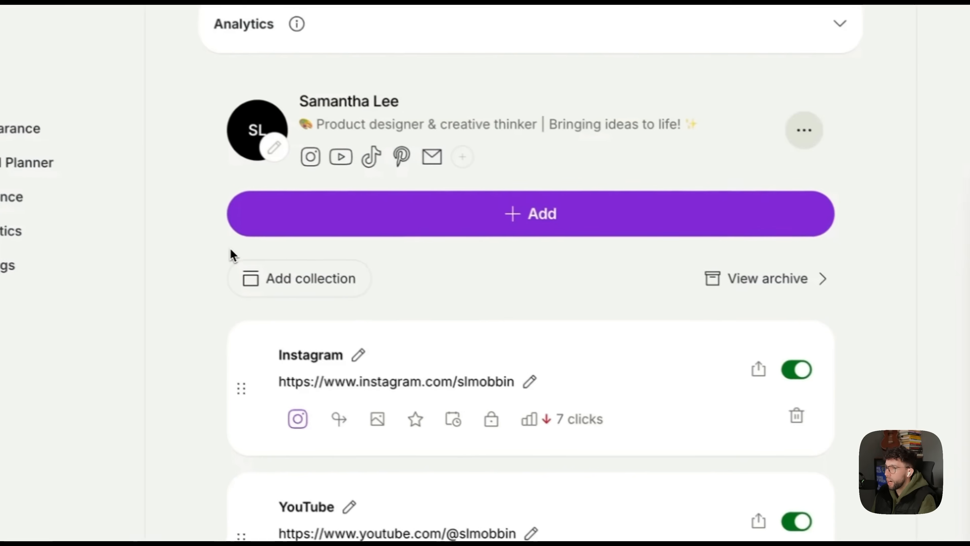
# Mark the Add collection and View archive row with a temporary rectangle about 827 × 74, and delete it
pyautogui.press('r')
pyautogui.moveTo(235, 247)
pyautogui.mouseDown()
pyautogui.moveTo(697, 297)
pyautogui.moveTo(605, 279)
pyautogui.mouseUp()
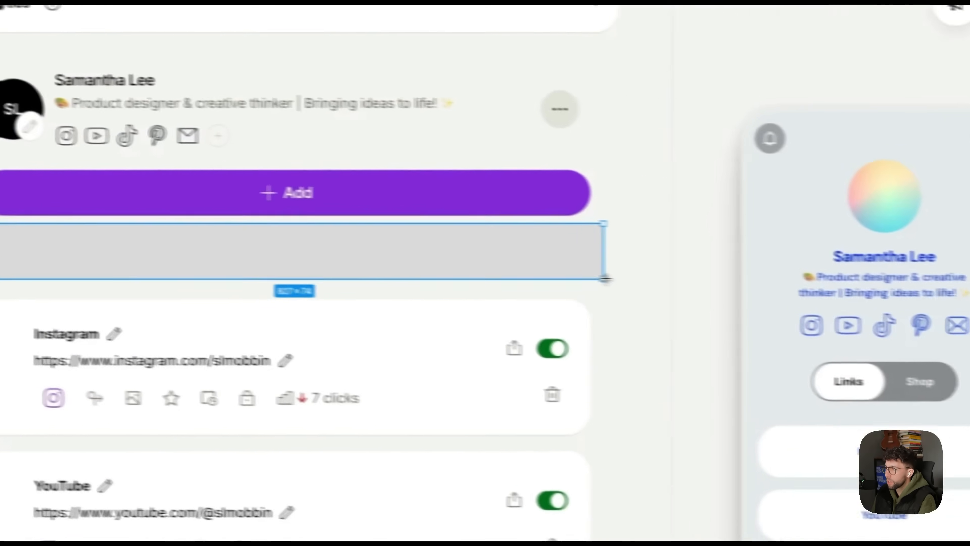
pyautogui.press('Delete')
# Cover the sidebar's Links icon with a rectangle about 34 × 27 and duplicate it beyond the Links label
pyautogui.press('r')
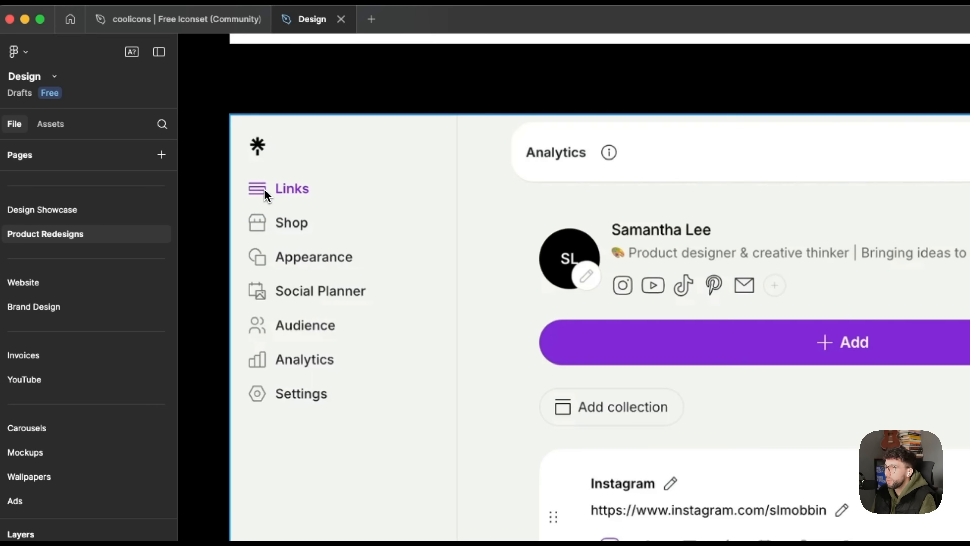
pyautogui.moveTo(245, 178); pyautogui.dragTo(270, 199)
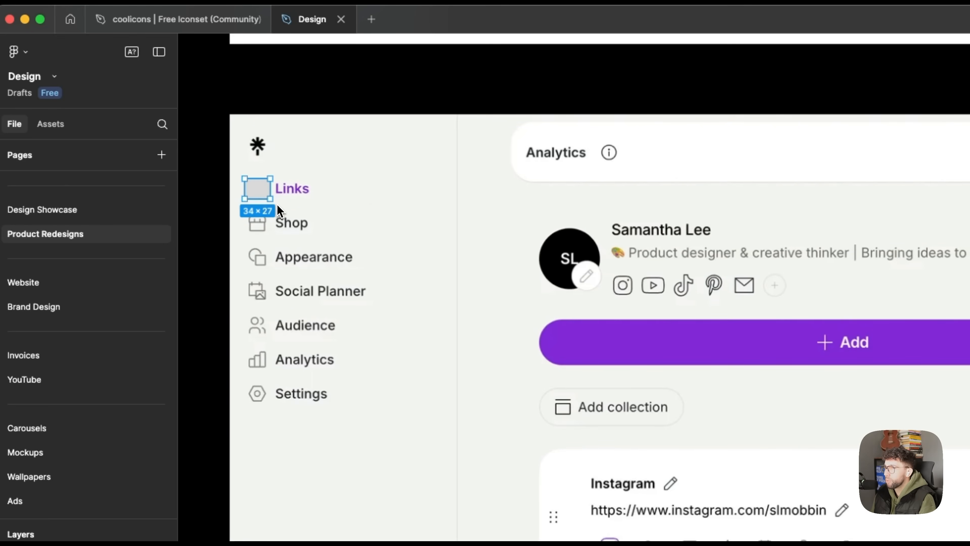
pyautogui.moveTo(265, 193); pyautogui.dragTo(341, 191)
pyautogui.keyDown('shift'); pyautogui.click(260, 197); pyautogui.keyUp('shift')
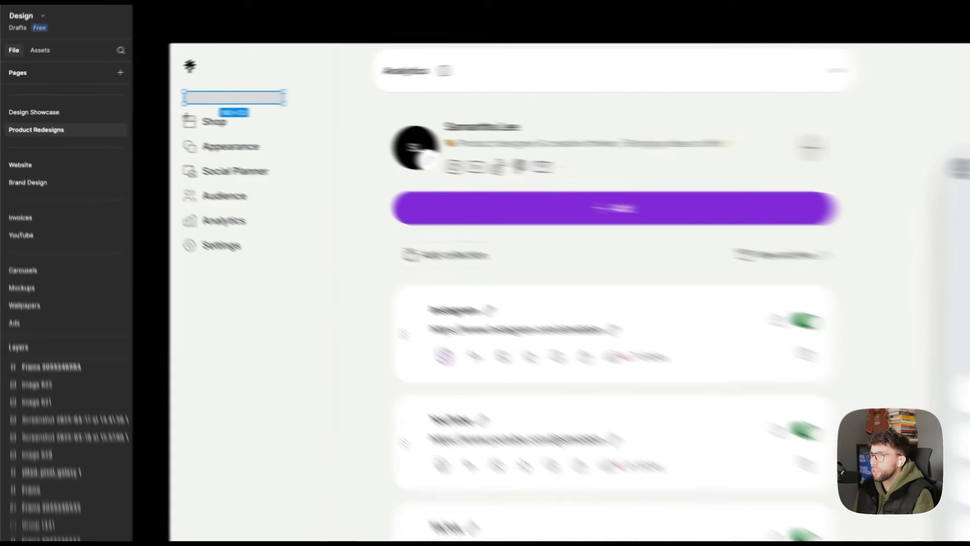
# Cover the sidebar items from Shop to Settings with temporary rectangles, about 61 × 32 over Appearance and 176 × 24 over Social Planner
pyautogui.press('r')
pyautogui.moveTo(127, 107)
pyautogui.mouseDown()
pyautogui.moveTo(150, 119)
pyautogui.moveTo(141, 130)
pyautogui.mouseUp()
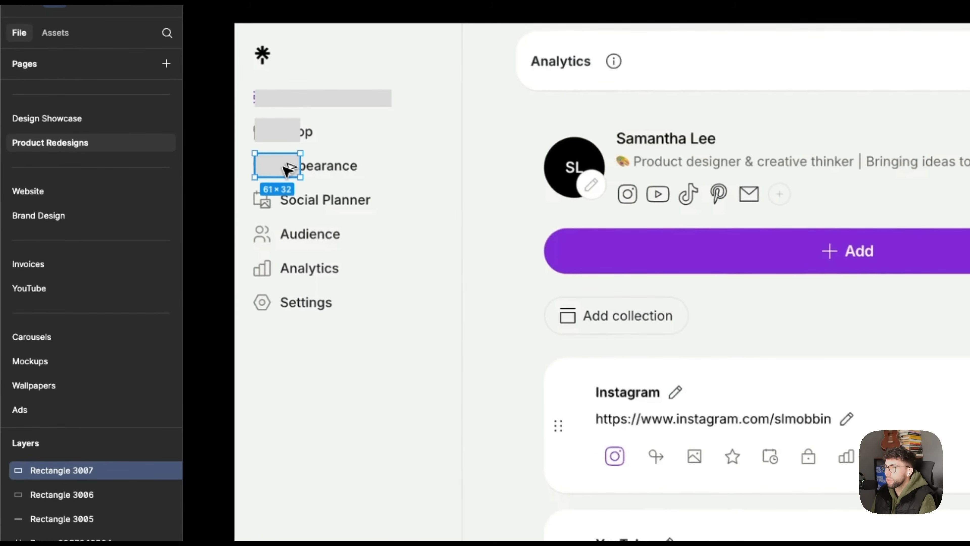
pyautogui.press('r')
pyautogui.moveTo(254, 191)
pyautogui.mouseDown()
pyautogui.moveTo(292, 207)
pyautogui.moveTo(386, 209)
pyautogui.mouseUp()
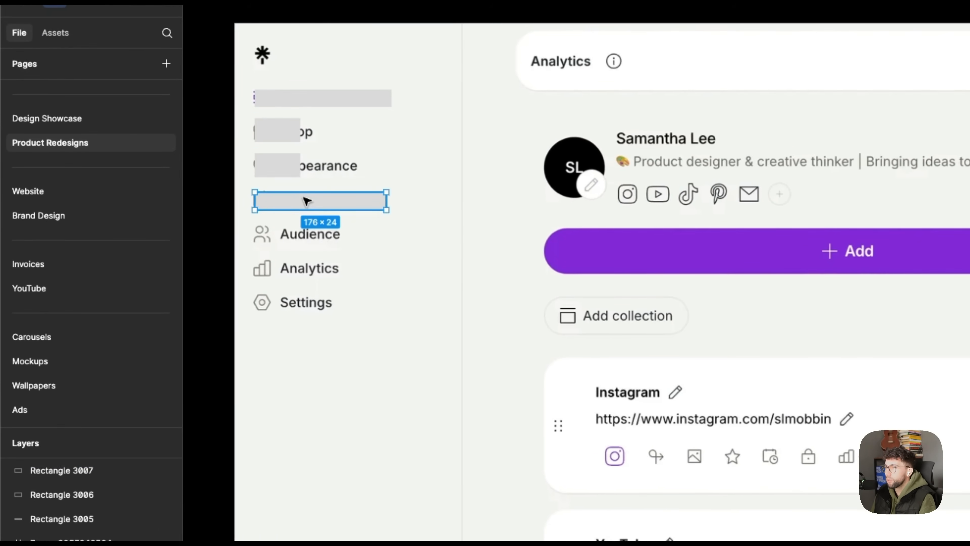
pyautogui.moveTo(304, 198); pyautogui.dragTo(306, 231)
pyautogui.moveTo(294, 177); pyautogui.dragTo(292, 264)
pyautogui.moveTo(339, 234); pyautogui.dragTo(330, 299)
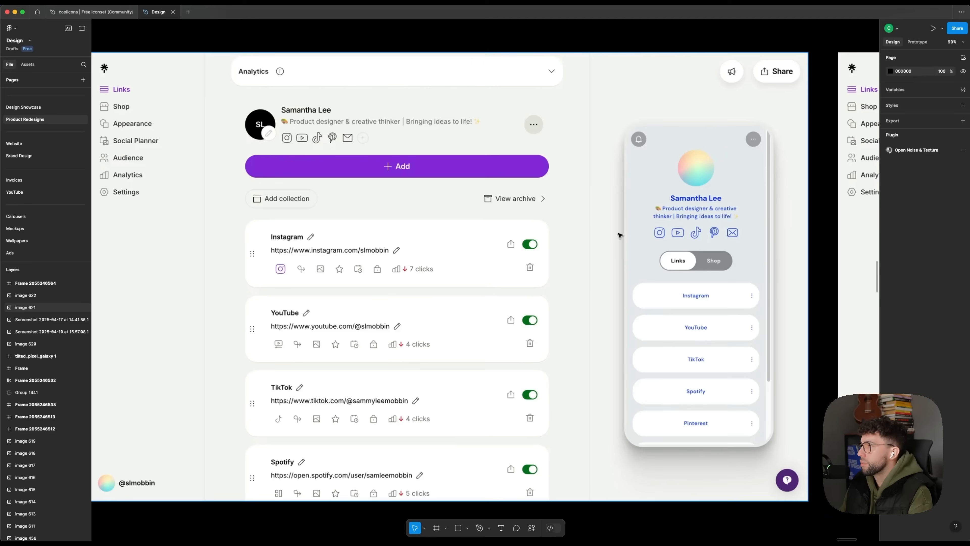
pyautogui.scroll(-5, 639, 239)
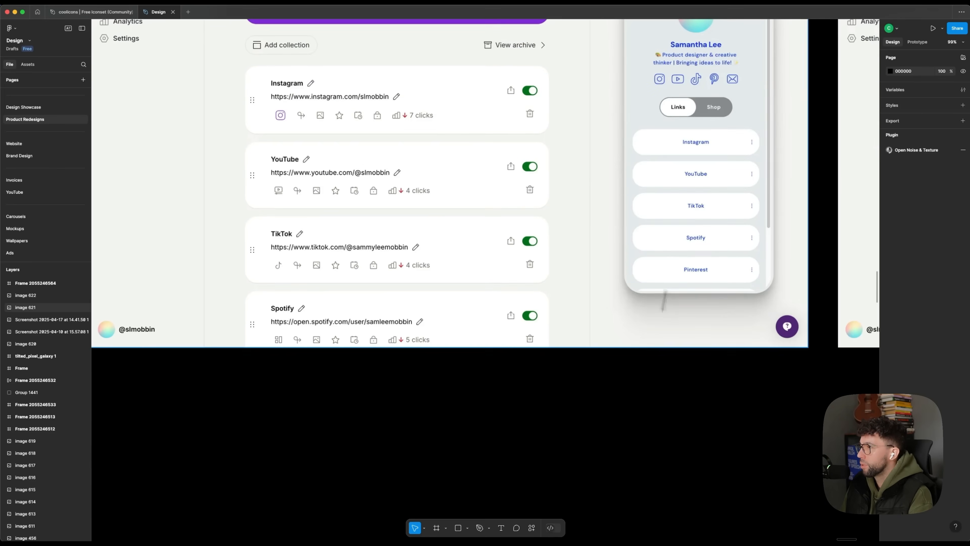
# Review the Linktree dashboard screenshot's sidebar, link cards and phone preview
pyautogui.scroll(-3, 707, 298)
pyautogui.scroll(2, 708, 297)
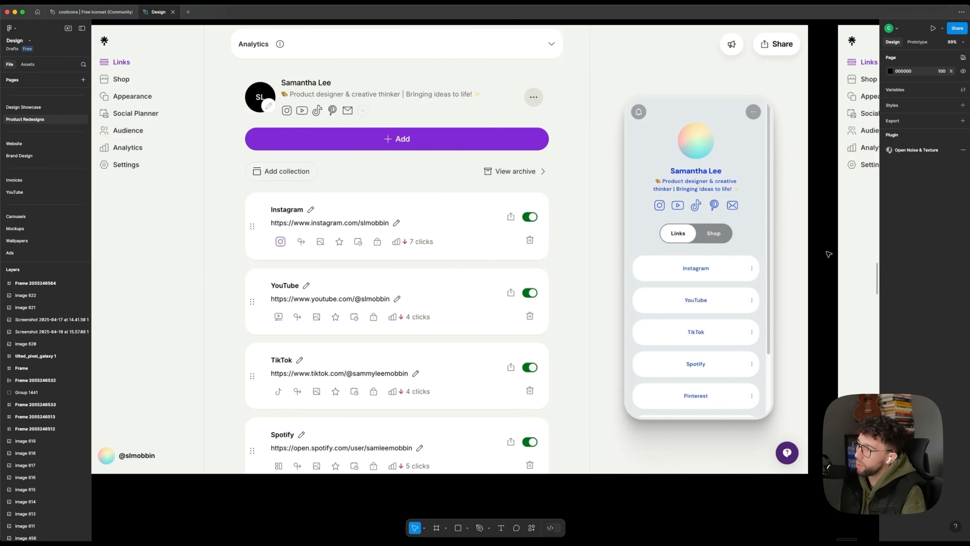
pyautogui.scroll(1, 802, 210)
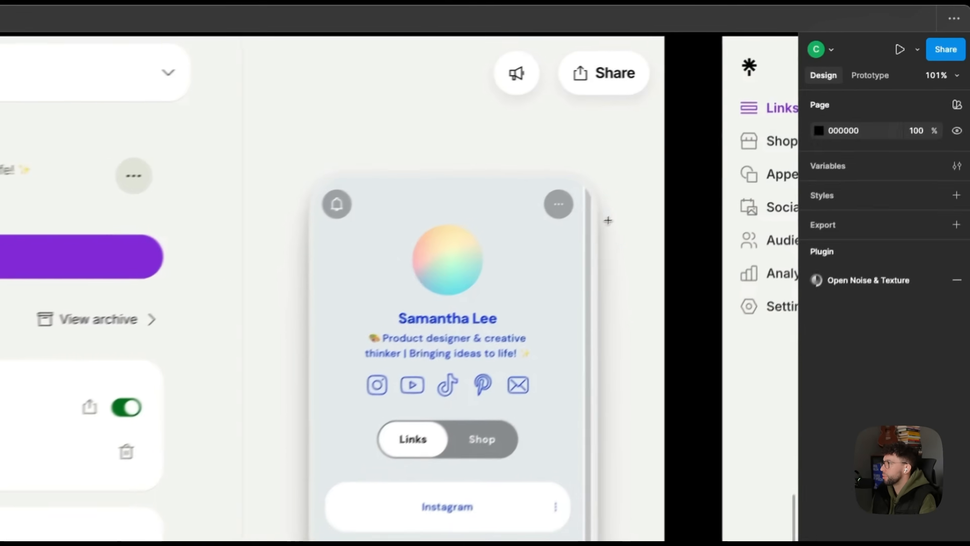
pyautogui.click(768, 114)
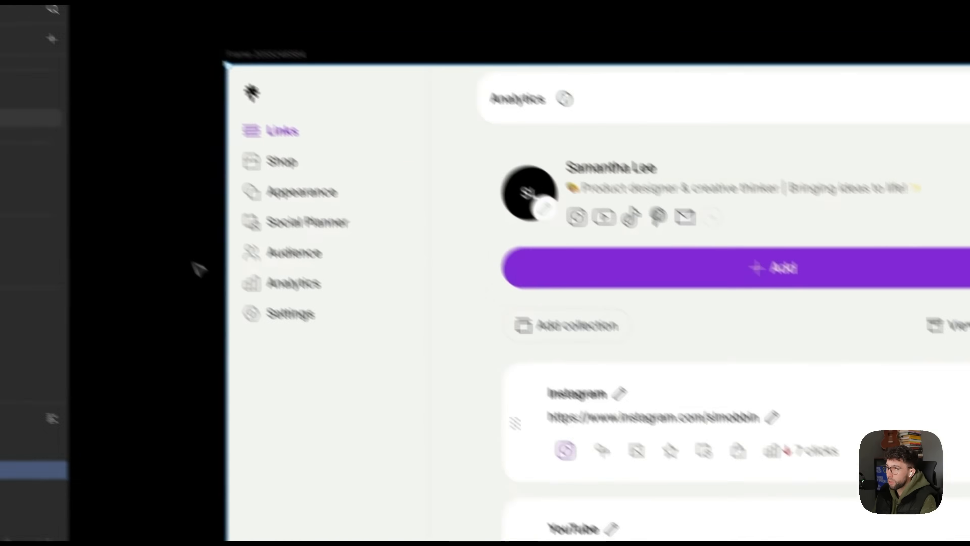
pyautogui.scroll(5, 274, 119)
pyautogui.press('Escape')
pyautogui.scroll(-4, 602, 293)
pyautogui.moveTo(717, 388); pyautogui.dragTo(713, 158)
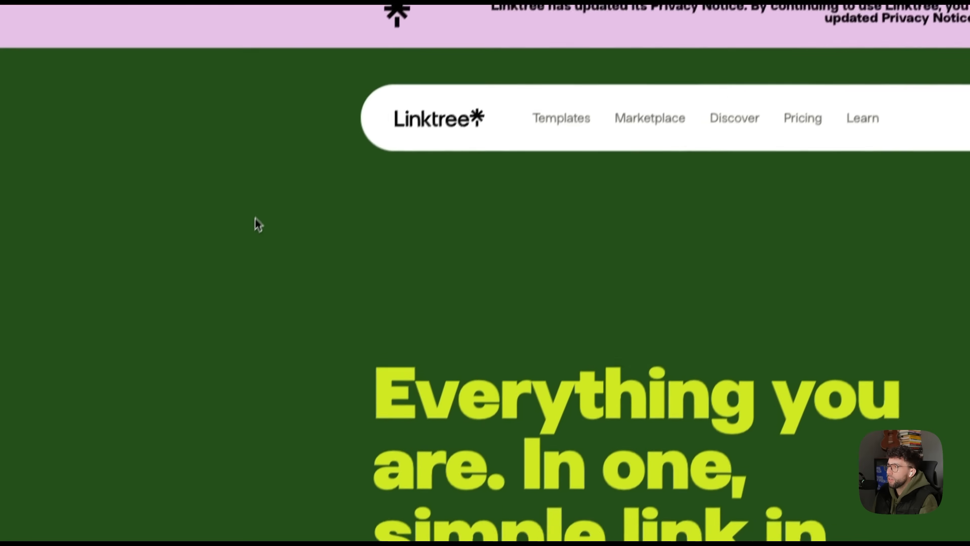
# Switch to the Linktree website in the browser, inspect the header logo, and paste its SVG into the Figma frame's sidebar
pyautogui.rightClick(275, 164)
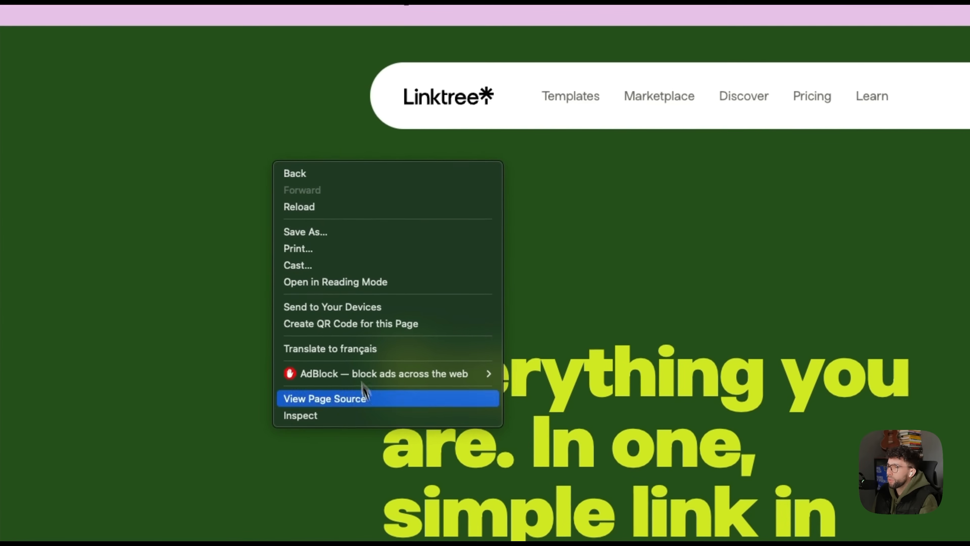
pyautogui.click(384, 413)
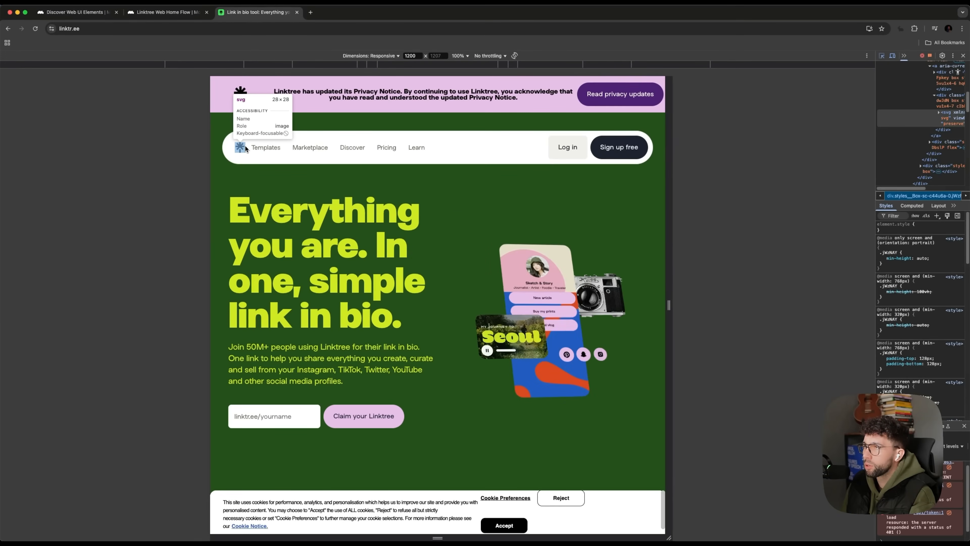
pyautogui.click(246, 149)
pyautogui.rightClick(934, 119)
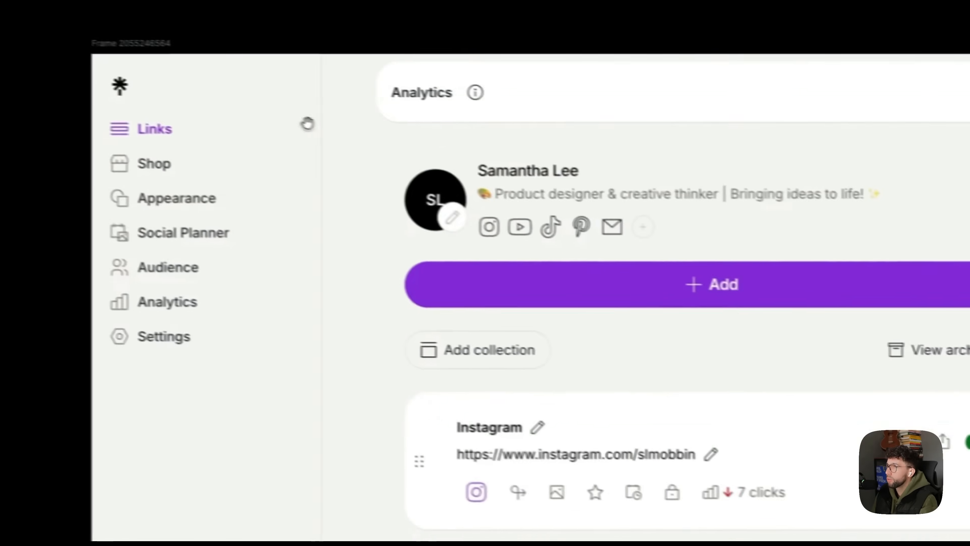
pyautogui.hotkey('ctrl', 'v')
pyautogui.scroll(5, 706, 413)
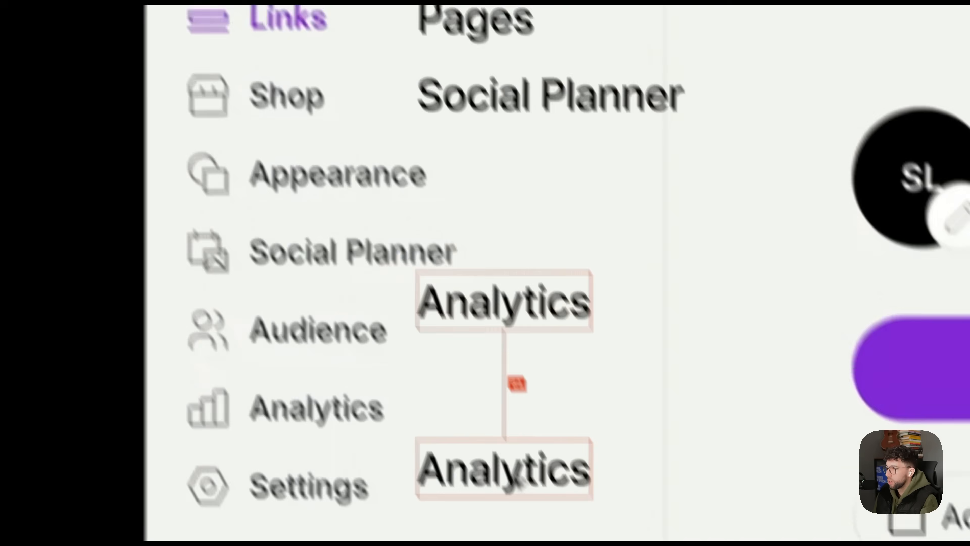
# Label the simplified navigation as Pages, Social Planner, Analytics and Settings, and move the labels outside the frame beside the sidebar
pyautogui.scroll(-3, 420, 268)
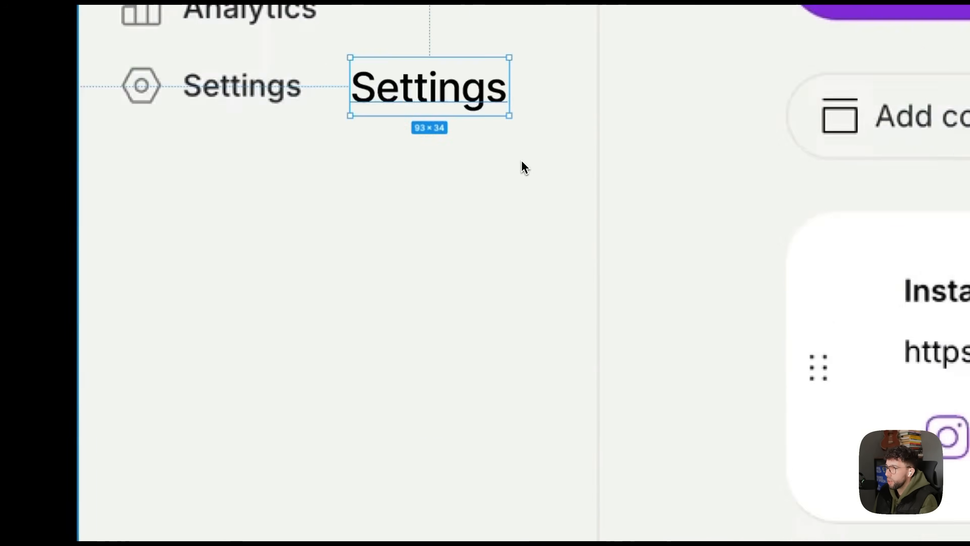
pyautogui.scroll(-8, 521, 160)
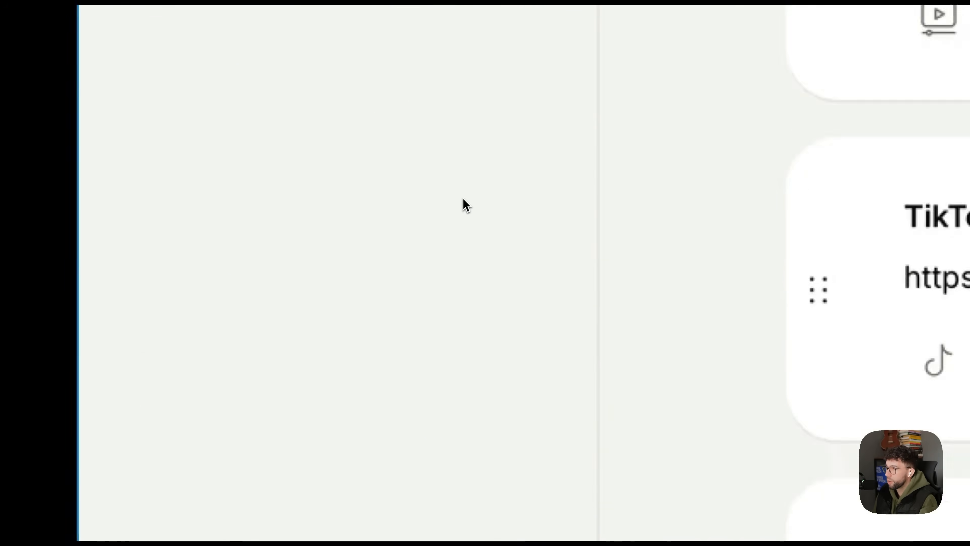
pyautogui.scroll(-3, 290, 459)
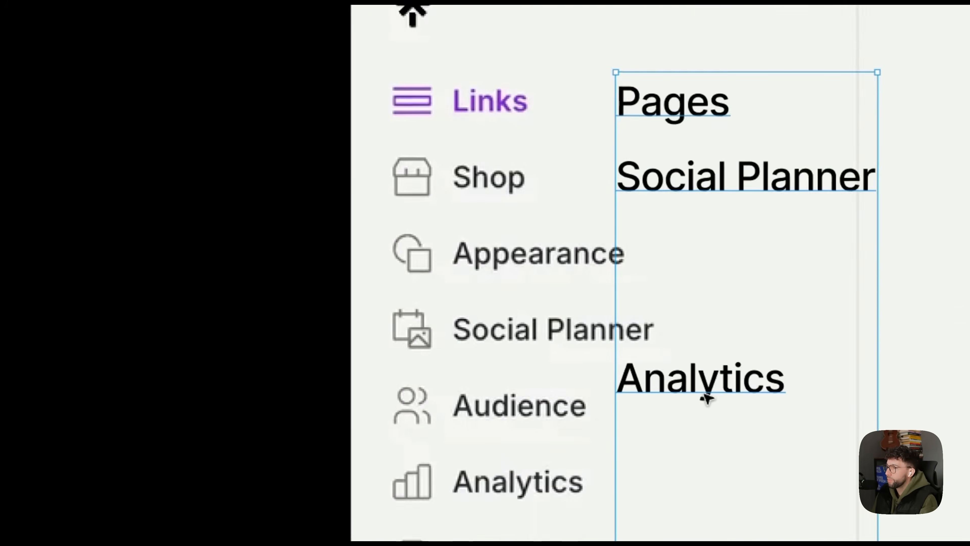
pyautogui.scroll(-3, 706, 397)
pyautogui.moveTo(706, 395); pyautogui.dragTo(531, 391)
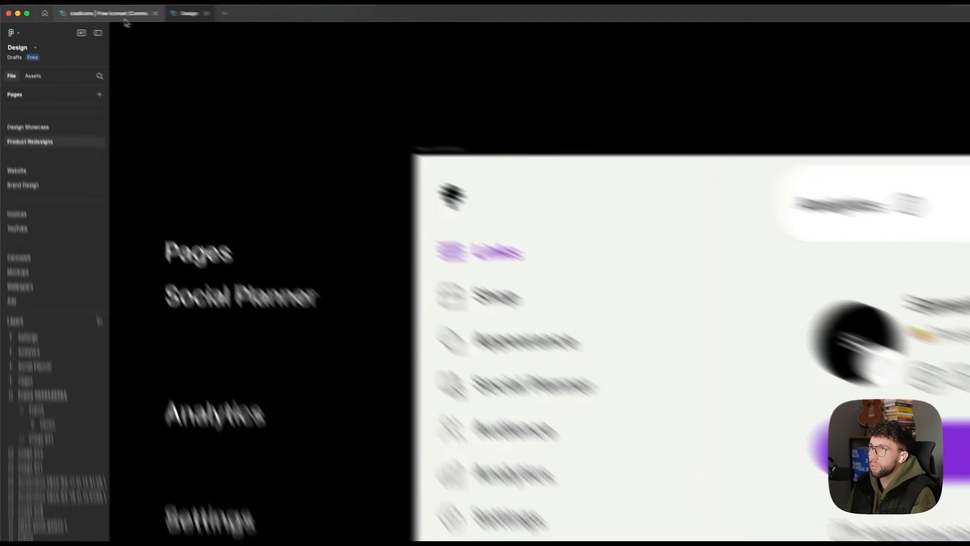
# Bring rows, calendar, bar chart and settings icons over from the coolicons file and place them beside their page labels
pyautogui.click(119, 12)
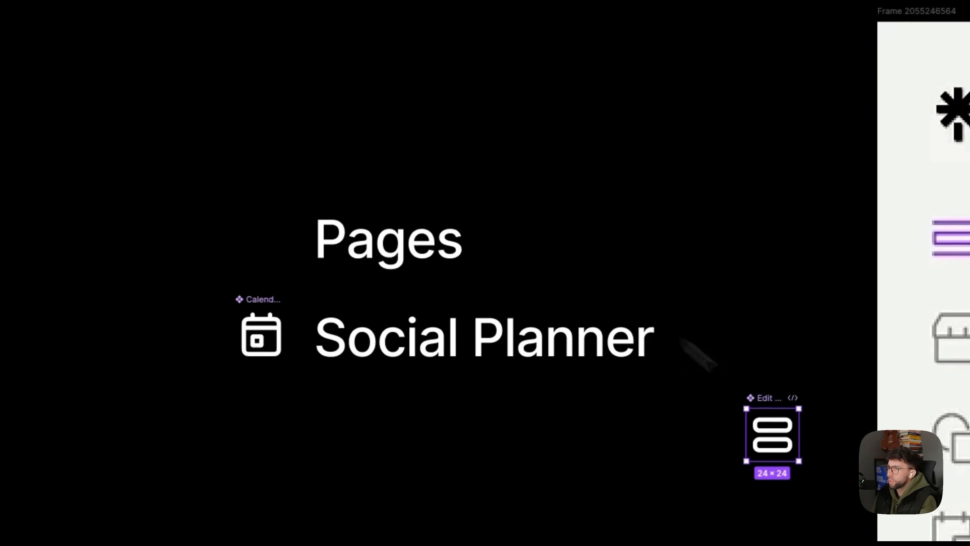
pyautogui.moveTo(763, 399); pyautogui.dragTo(256, 207)
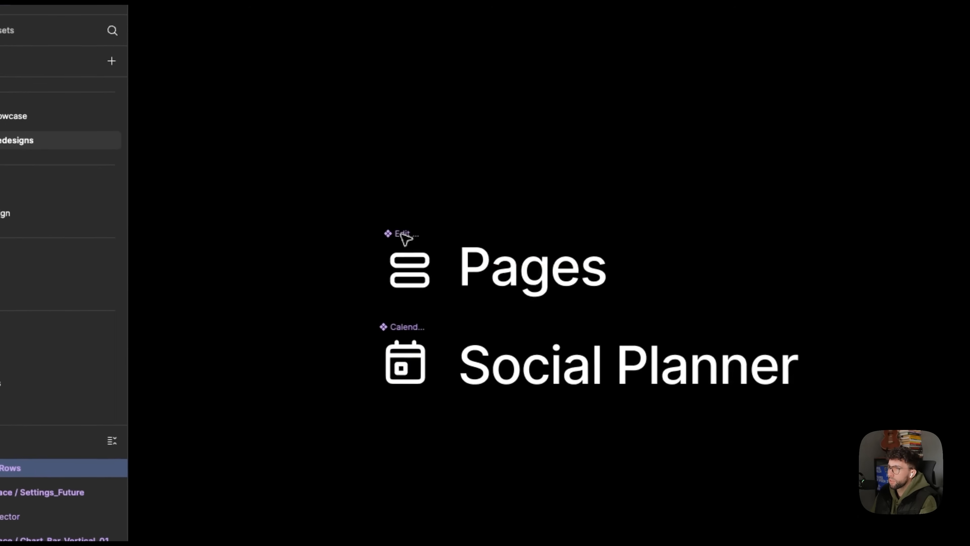
pyautogui.scroll(-3, 447, 176)
pyautogui.hscroll(3, 447, 177)
# Add outlined 32 × 32 frames with a corner radius of 6 over the sidebar icons below the 24 × 24 logo
pyautogui.click(909, 241)
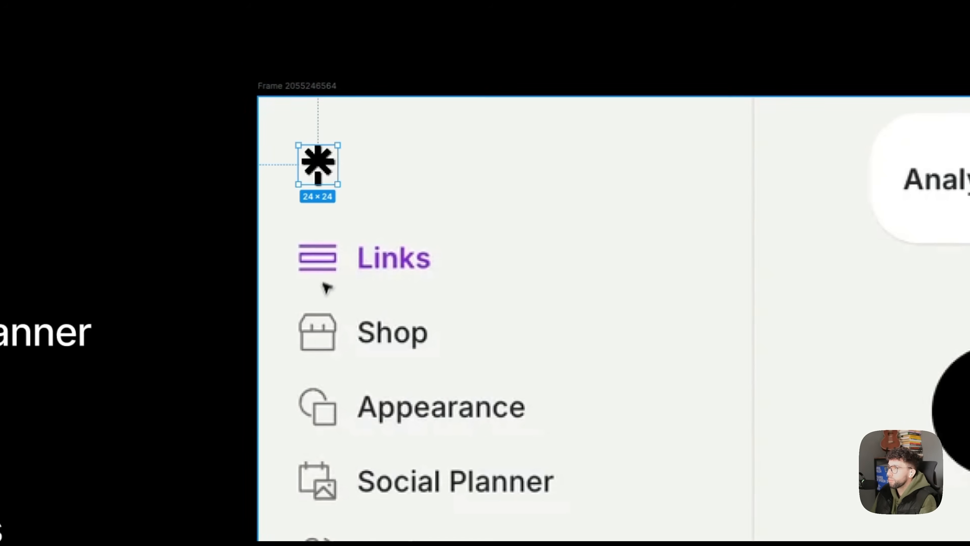
pyautogui.scroll(2, 326, 288)
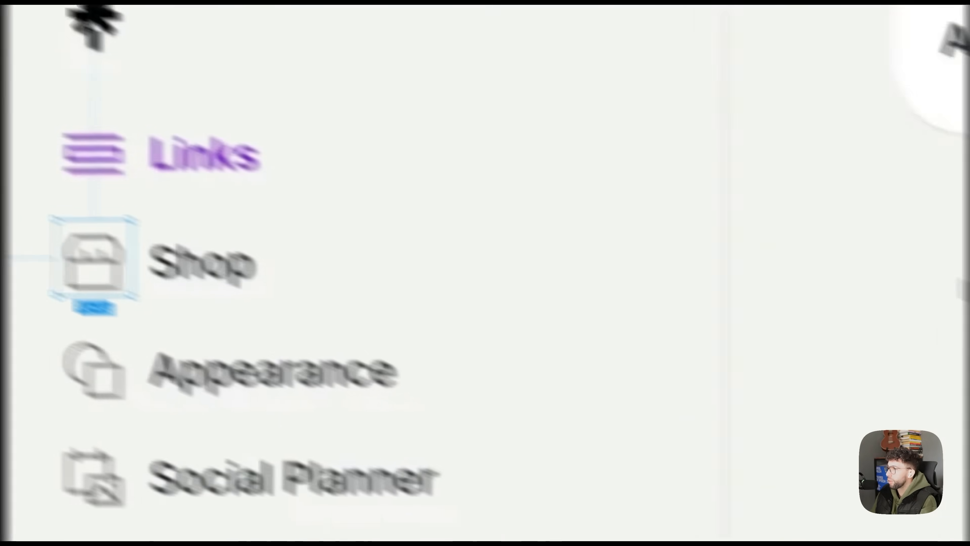
pyautogui.click(858, 329)
pyautogui.click(904, 252)
pyautogui.write('6')
pyautogui.press('Return')
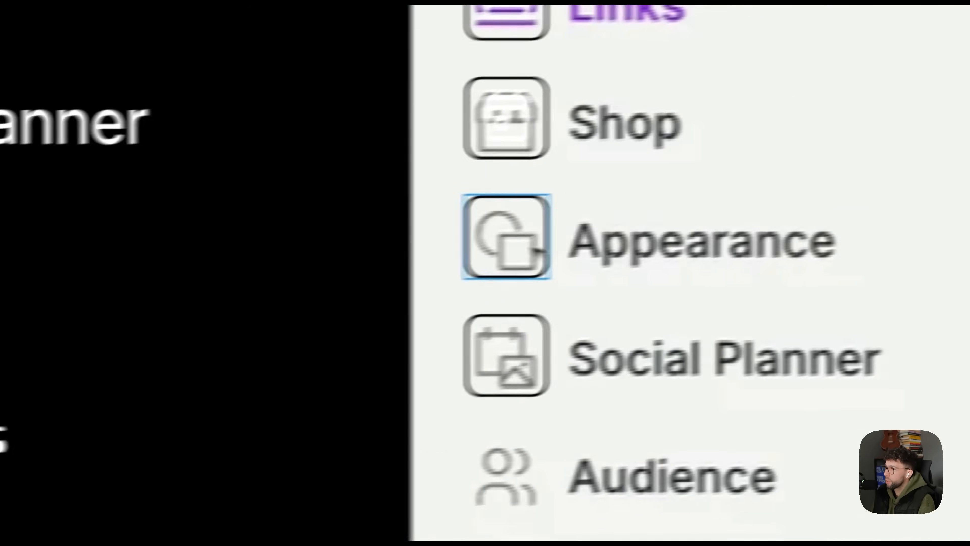
# Paste the bar chart icon into the frame over Appearance and the settings icon into the frame over Social Planner
pyautogui.click(534, 249)
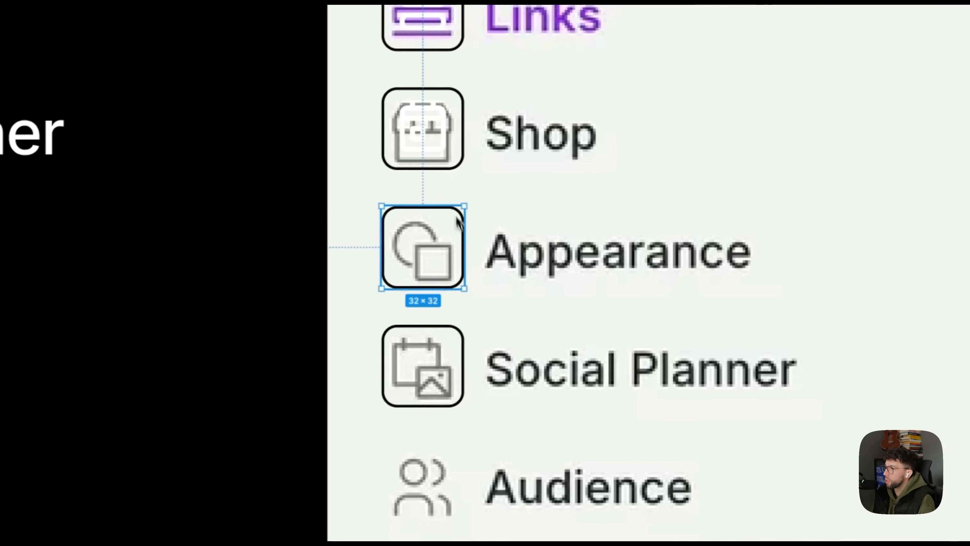
pyautogui.press('super+v')
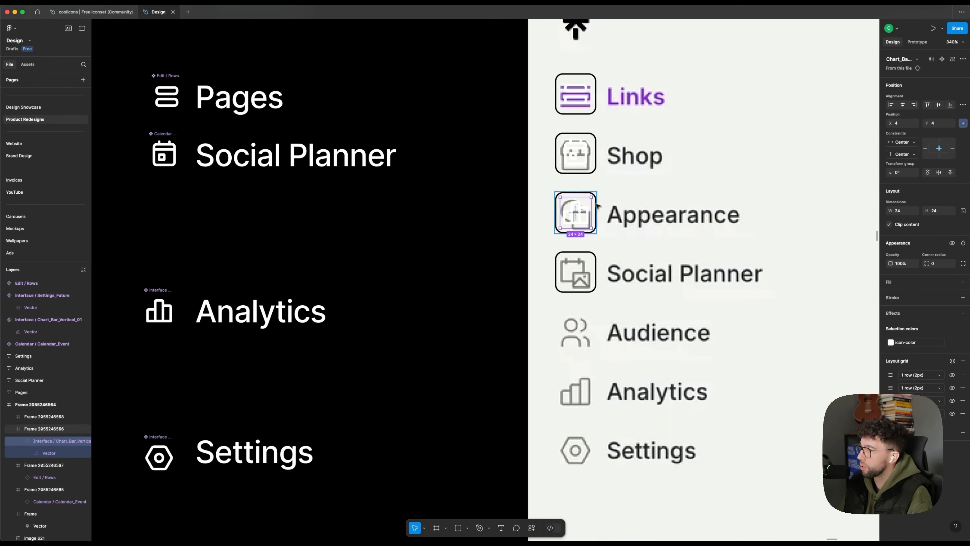
pyautogui.moveTo(598, 206); pyautogui.dragTo(718, 207)
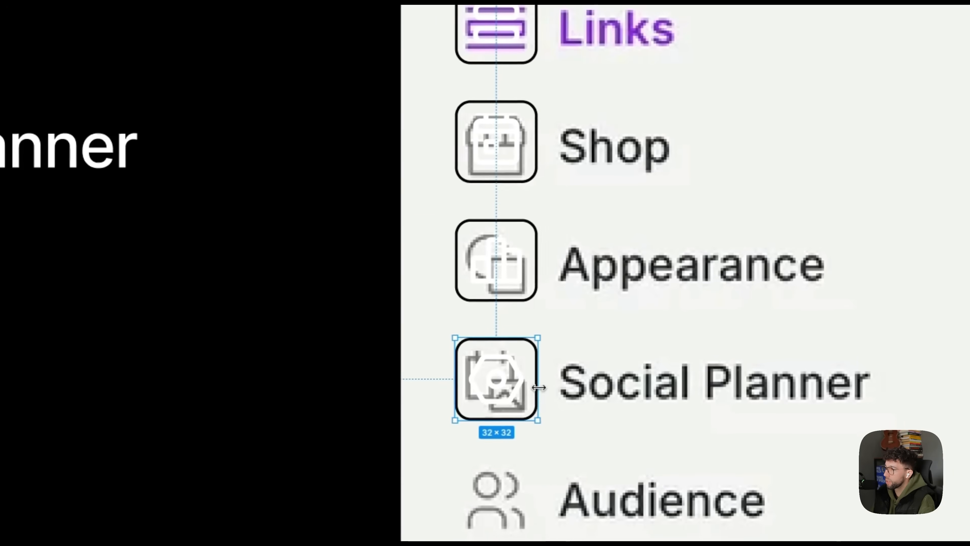
# Place a 32 × 32 frame over the profile picture at the foot of the sidebar and round it into a circle
pyautogui.moveTo(299, 410); pyautogui.dragTo(384, 410)
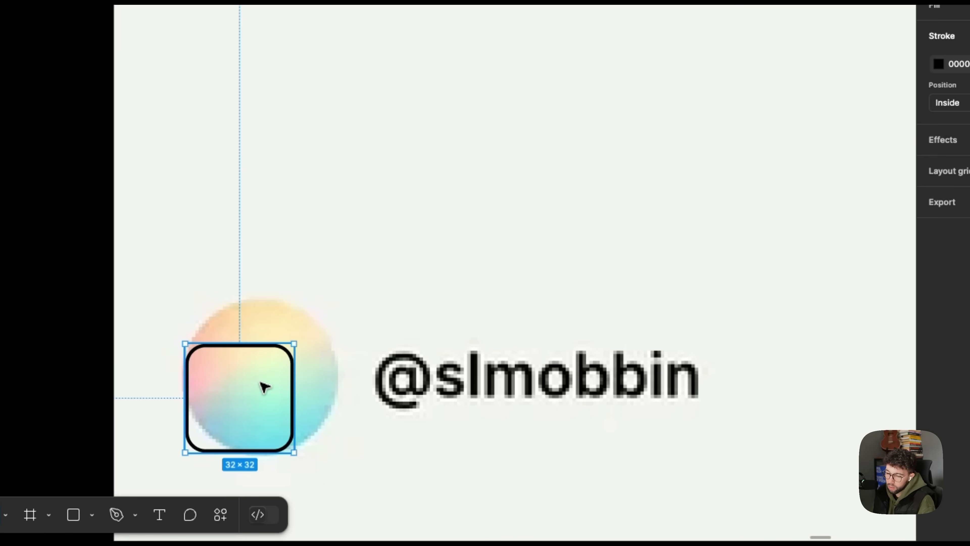
pyautogui.click(934, 257)
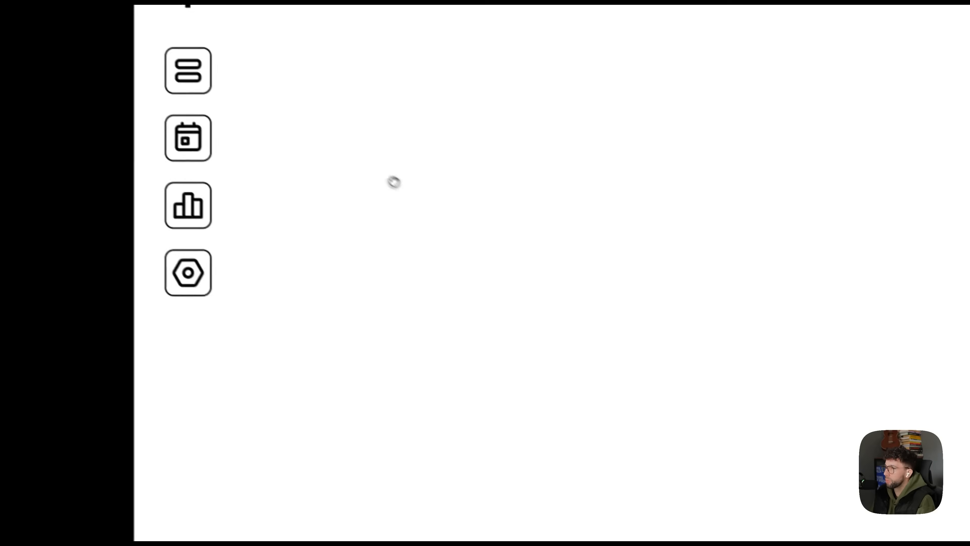
# Select the vectors inside the four sidebar icons and thin their stroke weight
pyautogui.scroll(5, 394, 181)
pyautogui.doubleClick(510, 447)
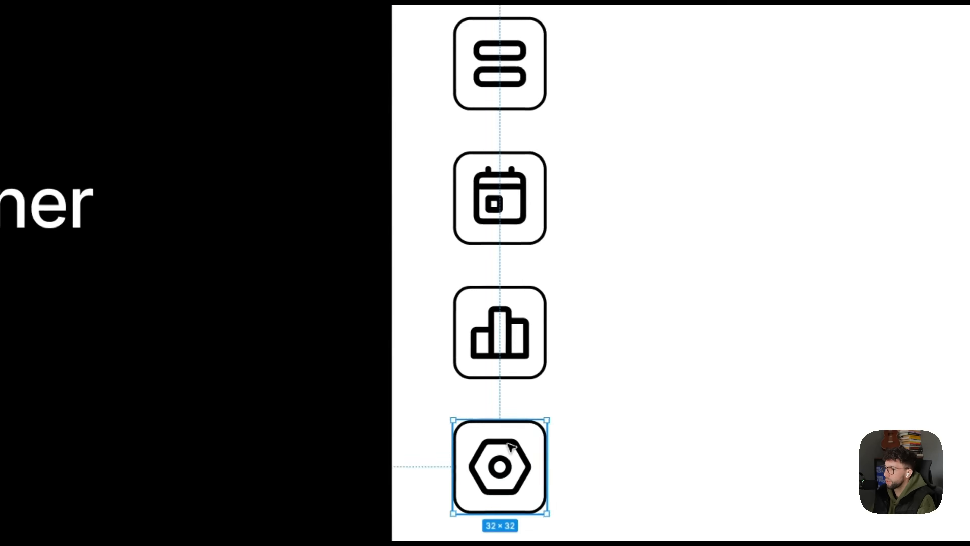
pyautogui.scroll(3, 509, 436)
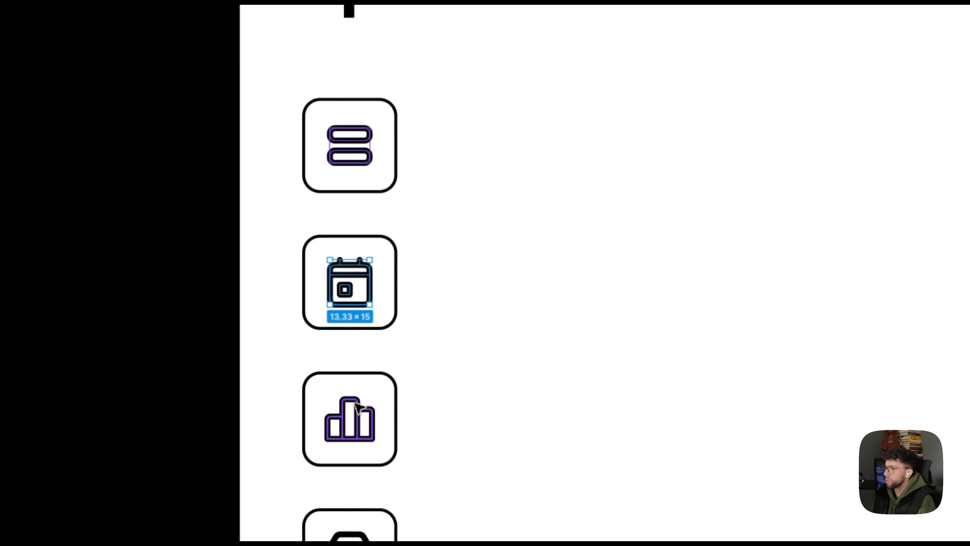
pyautogui.keyDown('shift'); pyautogui.click(355, 403); pyautogui.keyUp('shift')
pyautogui.keyDown('shift'); pyautogui.click(362, 536); pyautogui.keyUp('shift')
pyautogui.click(910, 266)
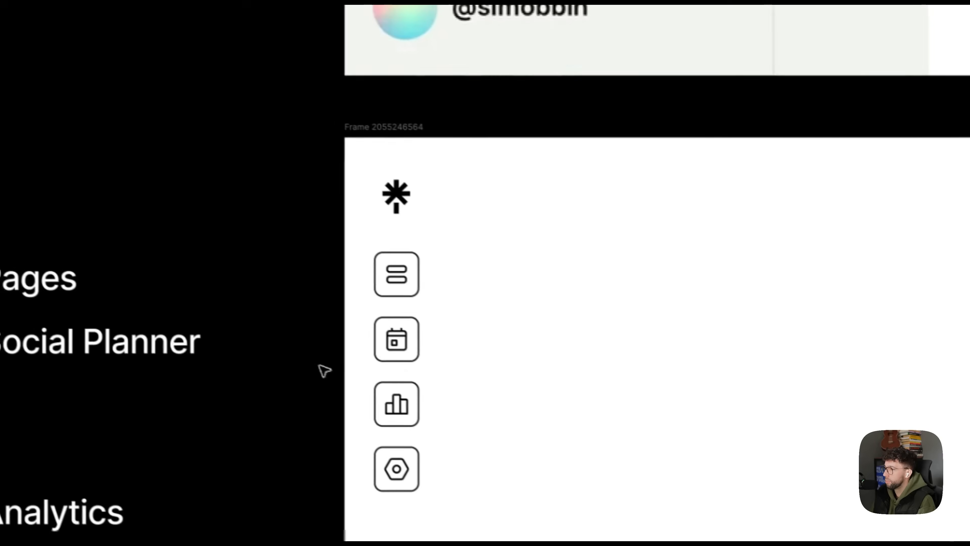
# Remove the stroke from the four sidebar icon frames and give the main frame an off-white background
pyautogui.moveTo(324, 234); pyautogui.dragTo(440, 503)
pyautogui.click(958, 287)
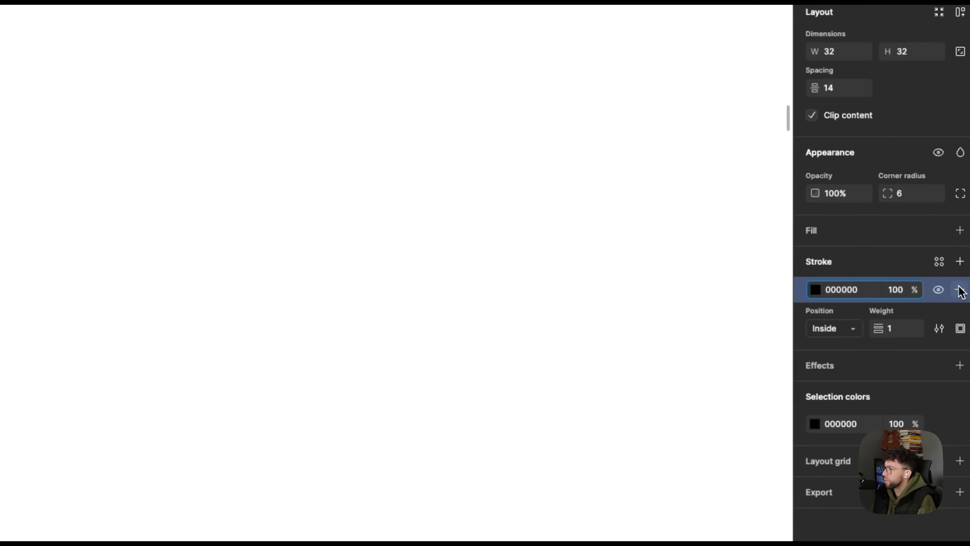
pyautogui.click(854, 245)
pyautogui.click(860, 260)
pyautogui.write('ef')
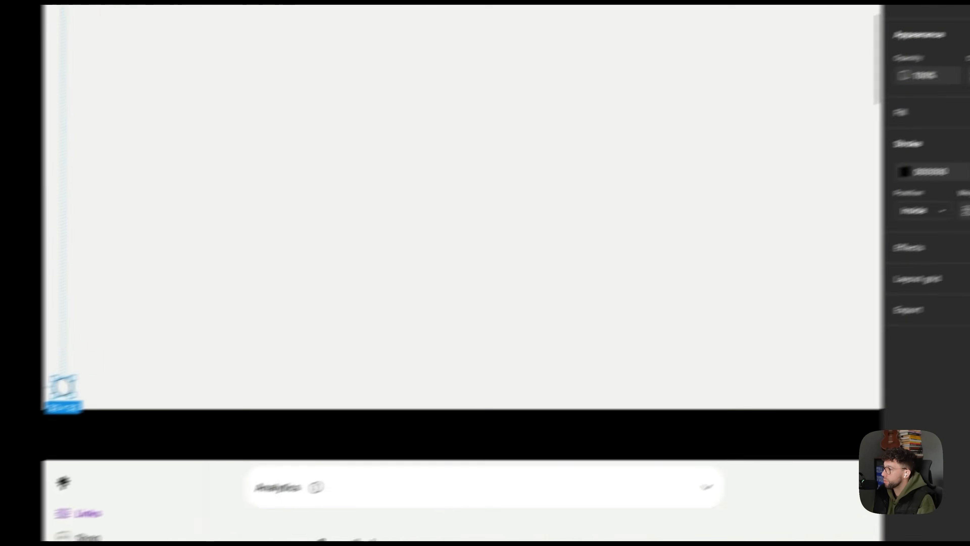
# Fill the avatar circle with the dark green from the Linktree screenshot and centre a letter C in it at size 16
pyautogui.click(956, 226)
pyautogui.click(610, 110)
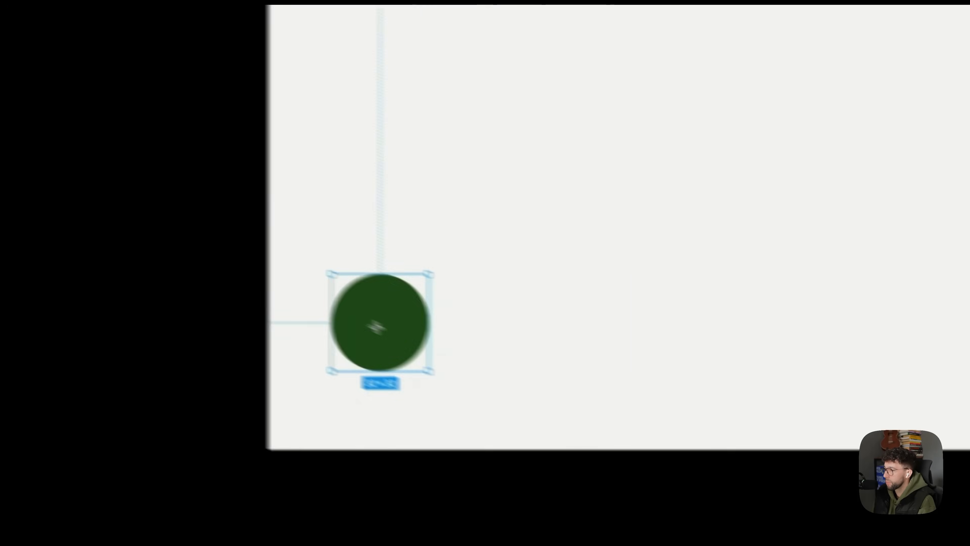
pyautogui.click(377, 327)
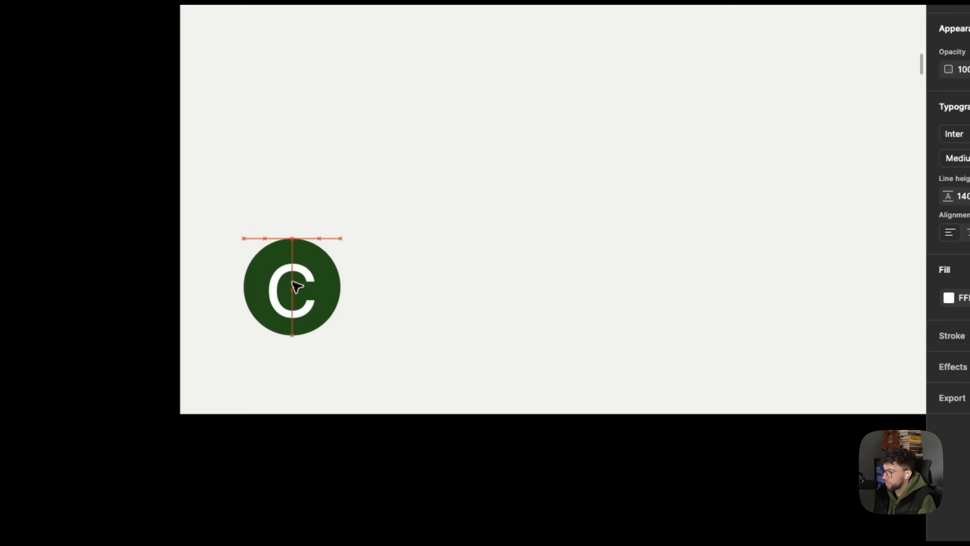
pyautogui.click(899, 246)
pyautogui.write('16')
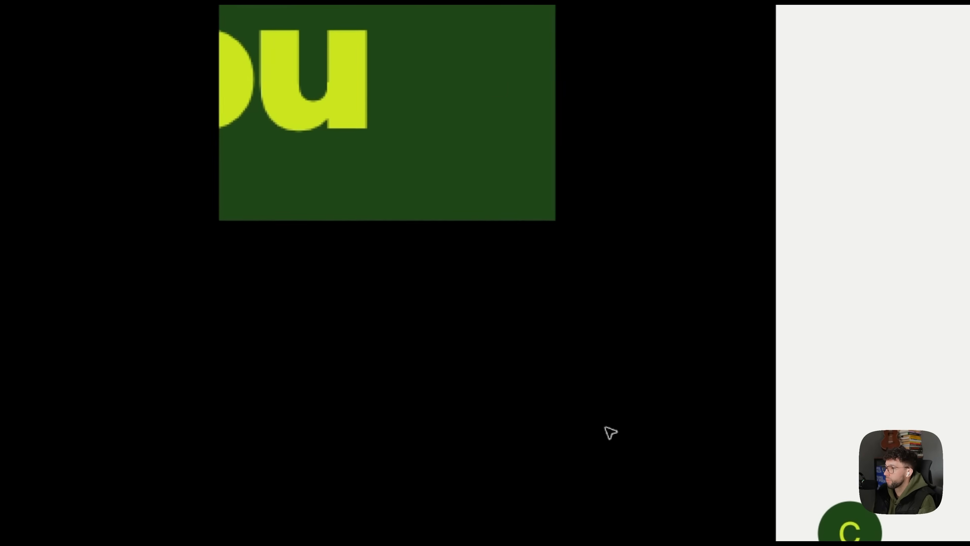
# Stack the logo and four icon frames in a vertical auto layout and tighten the gap between them
pyautogui.moveTo(605, 427); pyautogui.dragTo(264, 475)
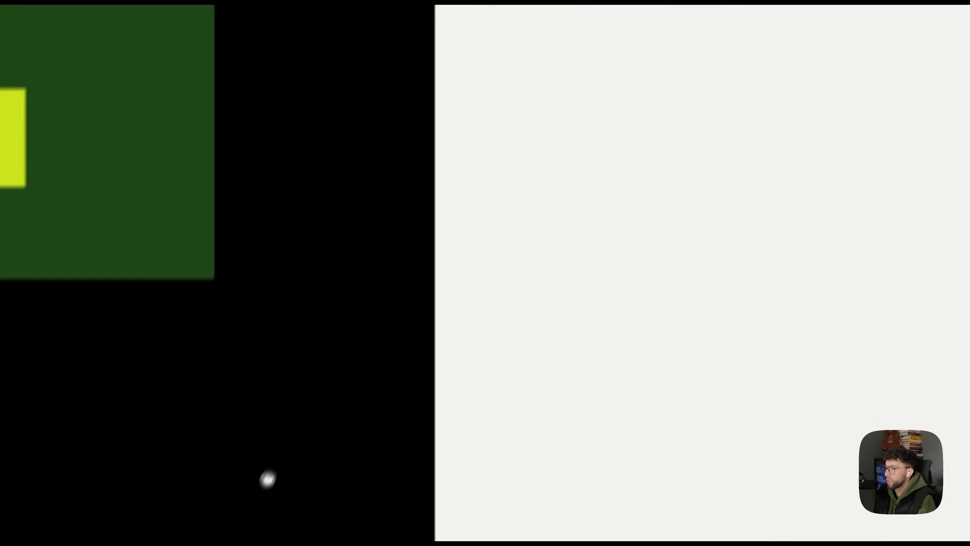
pyautogui.scroll(-5, 296, 382)
pyautogui.moveTo(297, 347); pyautogui.dragTo(309, 377)
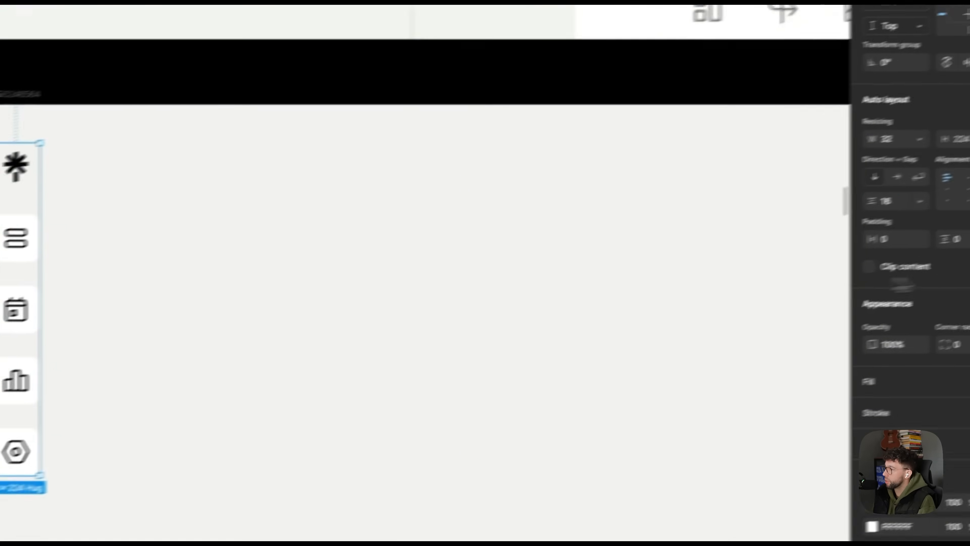
pyautogui.click(897, 206)
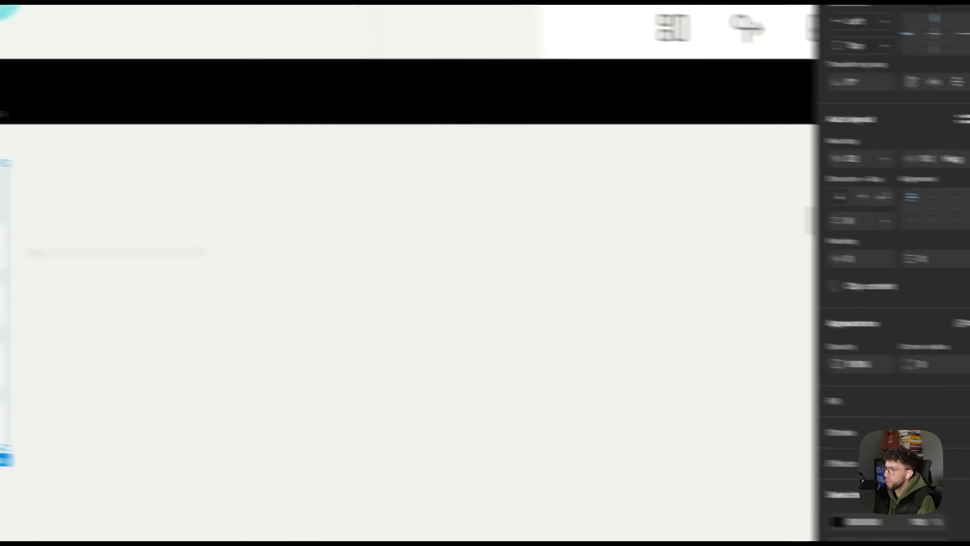
# Remove the white fill from the calendar, chart and settings icon frames and move the sidebar stack towards the main frame's upper-left corner
pyautogui.click(455, 308)
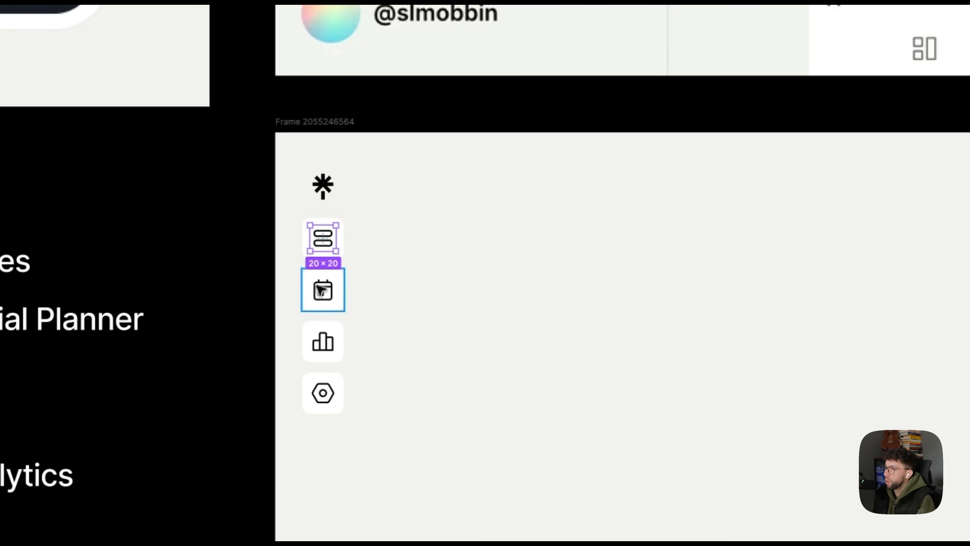
pyautogui.keyDown('shift'); pyautogui.click(332, 394); pyautogui.keyUp('shift')
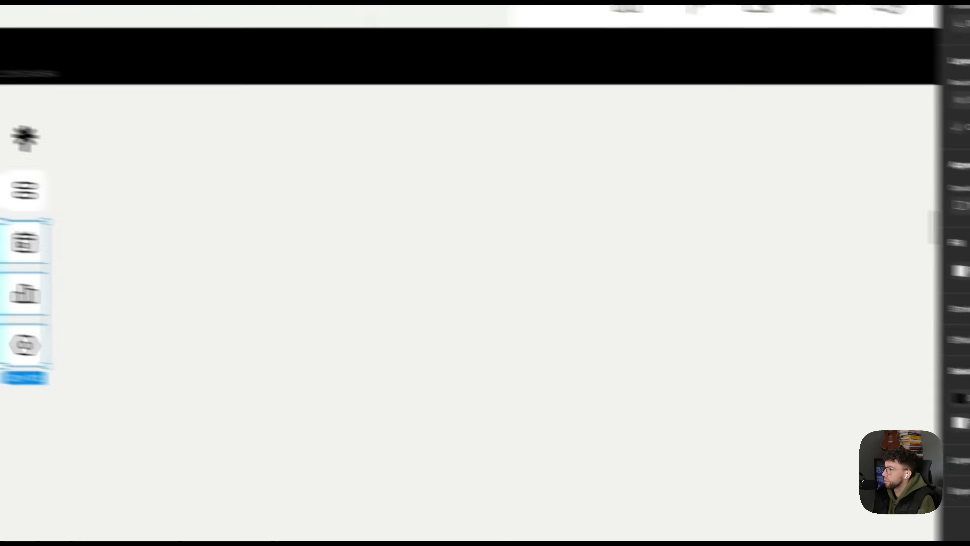
pyautogui.click(950, 255)
pyautogui.click(205, 365)
pyautogui.moveTo(494, 395); pyautogui.dragTo(495, 334)
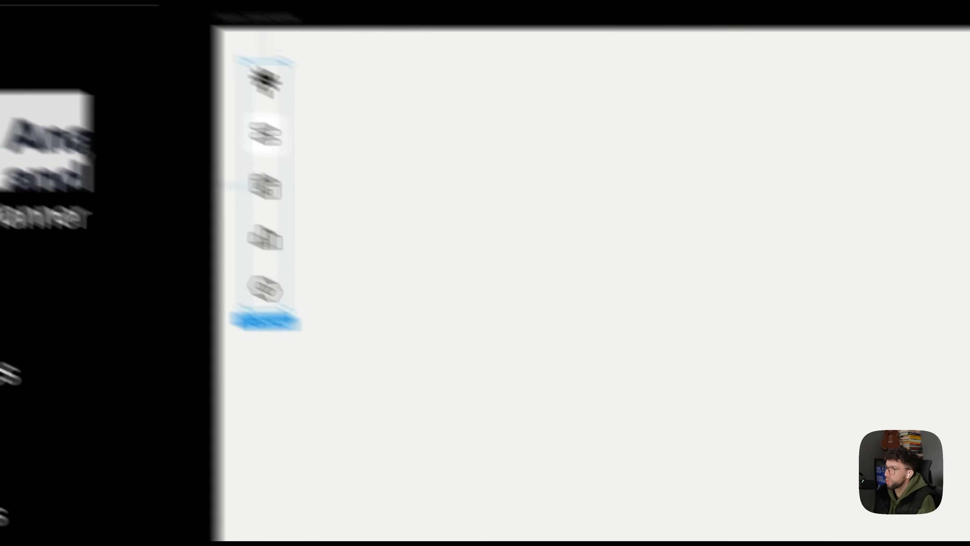
pyautogui.moveTo(496, 375); pyautogui.dragTo(372, 221)
# Draw a square palette swatch on the canvas and browse Linktree's home page in the browser for its neutral colours
pyautogui.press('r')
pyautogui.moveTo(574, 142); pyautogui.dragTo(666, 208)
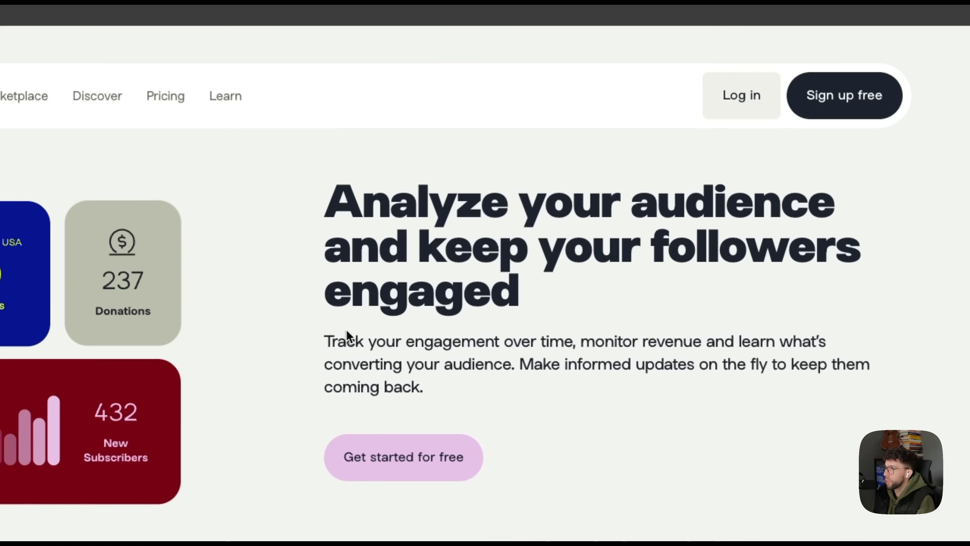
pyautogui.scroll(-15, 348, 336)
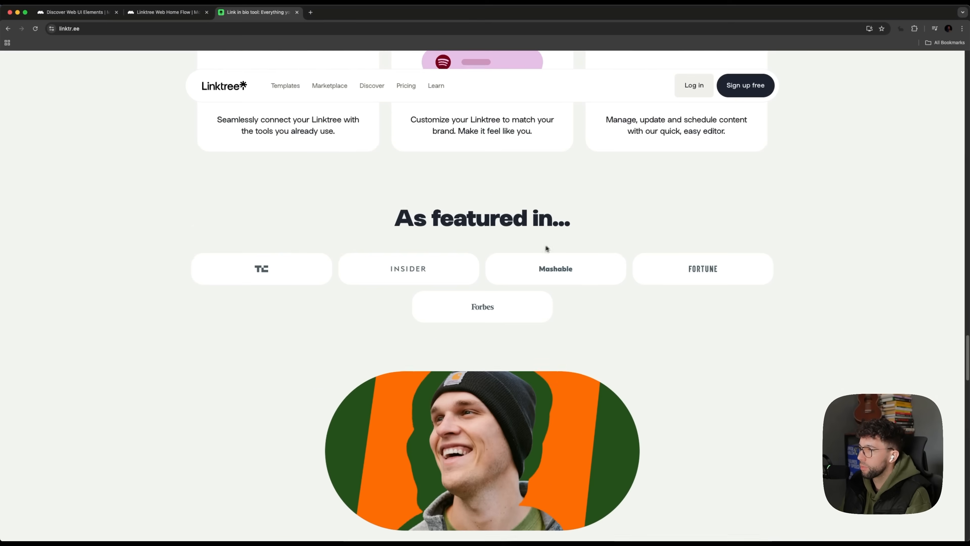
pyautogui.scroll(-20, 546, 248)
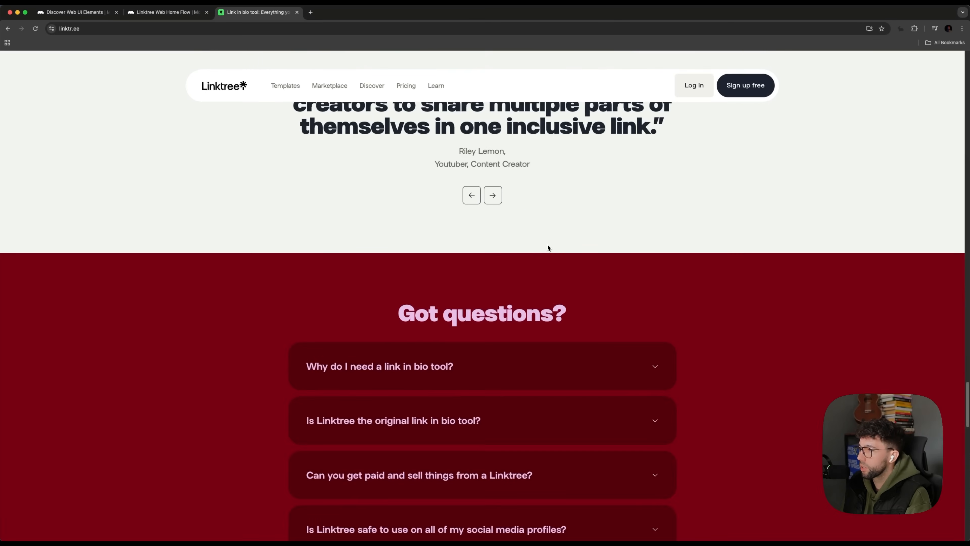
pyautogui.scroll(11, 494, 244)
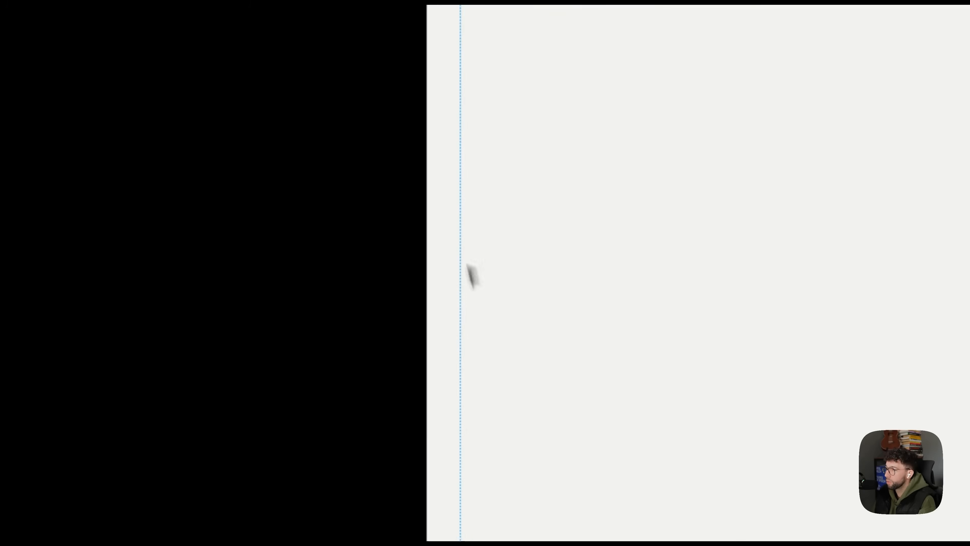
# Wrap the icon stack and the avatar in a vertical auto layout with an Auto gap, 24 padding and a hugging width
pyautogui.keyDown('shift'); pyautogui.click(316, 85); pyautogui.keyUp('shift')
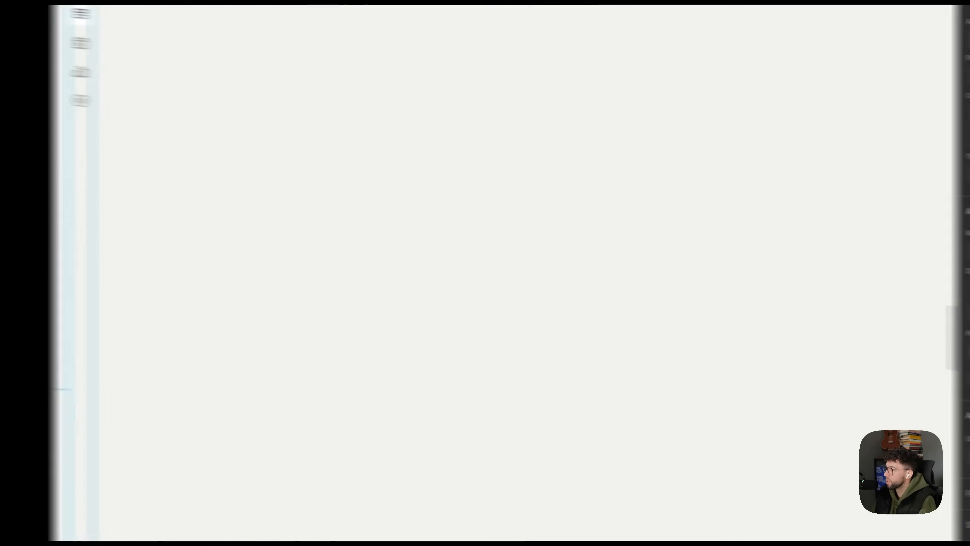
pyautogui.click(854, 300)
pyautogui.write('a')
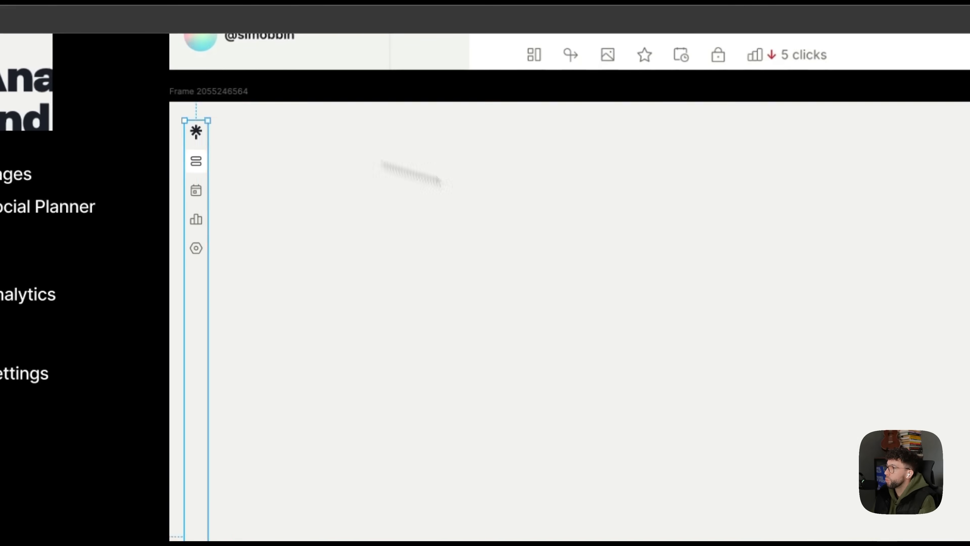
pyautogui.click(848, 348)
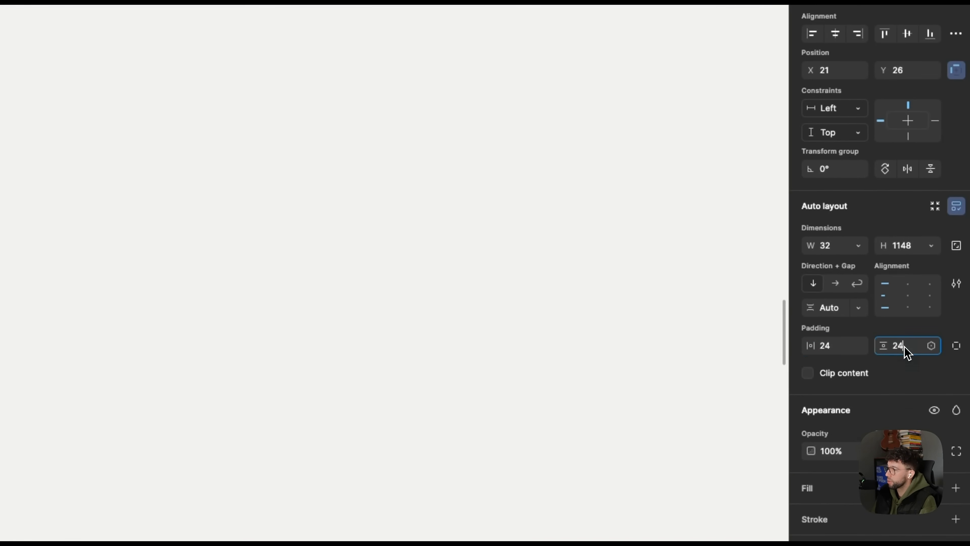
pyautogui.click(858, 245)
pyautogui.click(856, 343)
# Centre the sidebar's contents and fit the sidebar to the frame's left edge at X 0, Y 0 with height 1200
pyautogui.click(266, 158)
pyautogui.press('Return')
pyautogui.press('Return')
pyautogui.click(931, 309)
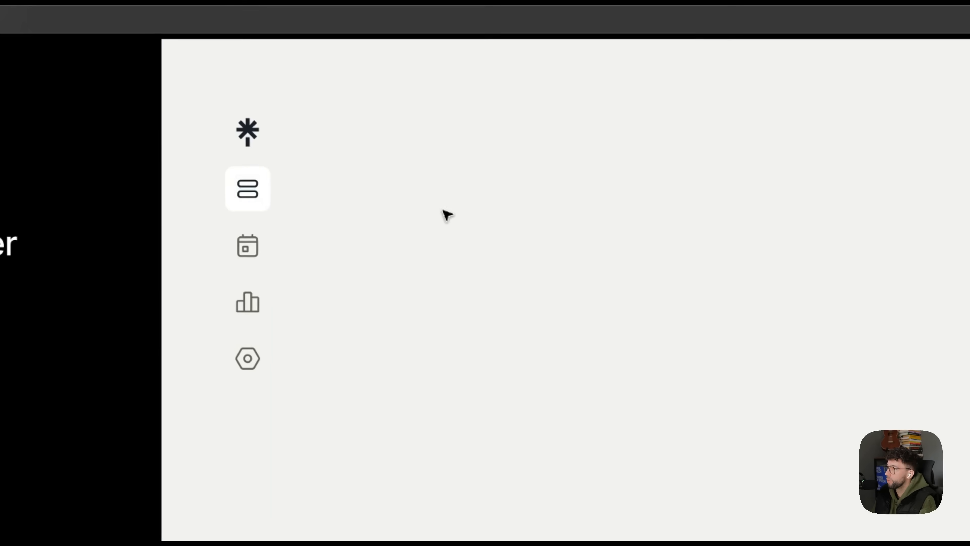
pyautogui.scroll(-5, 435, 224)
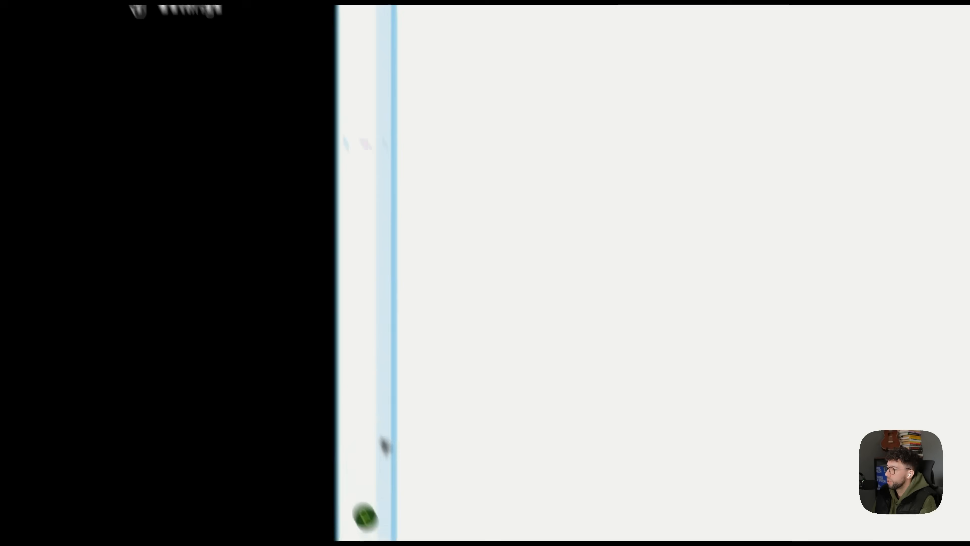
pyautogui.moveTo(312, 420); pyautogui.dragTo(303, 435)
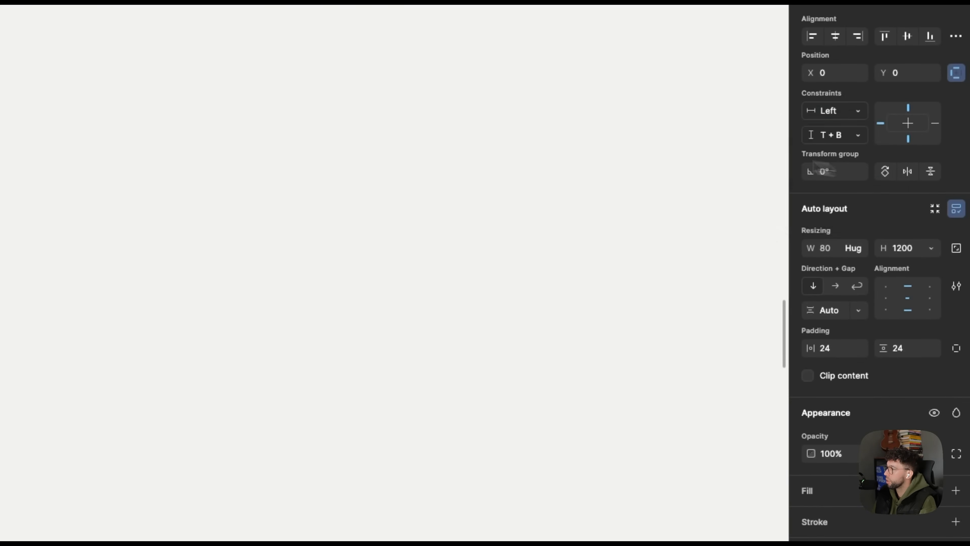
# Add an inside stroke of weight 1 to the sidebar, limit it to the right side and open its colour for editing
pyautogui.click(956, 521)
pyautogui.click(811, 290)
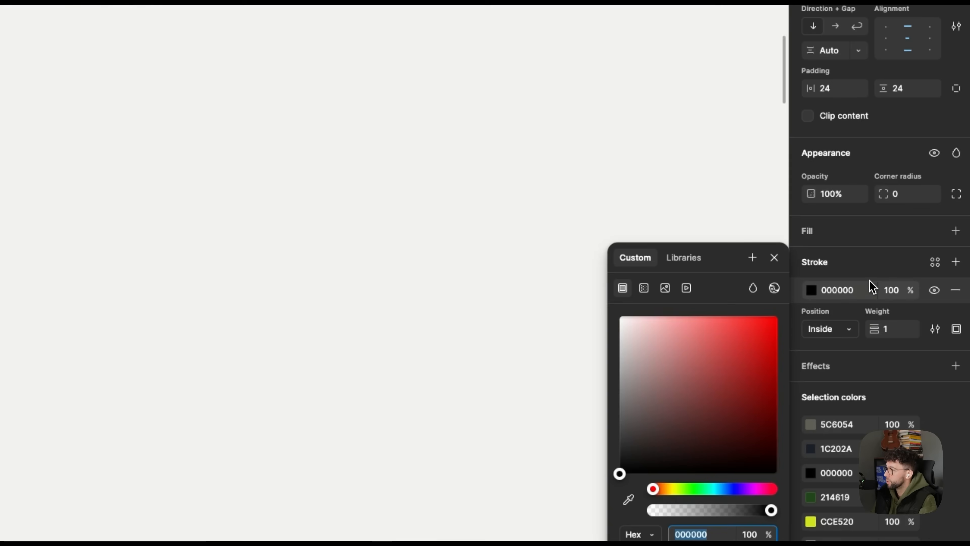
pyautogui.click(953, 330)
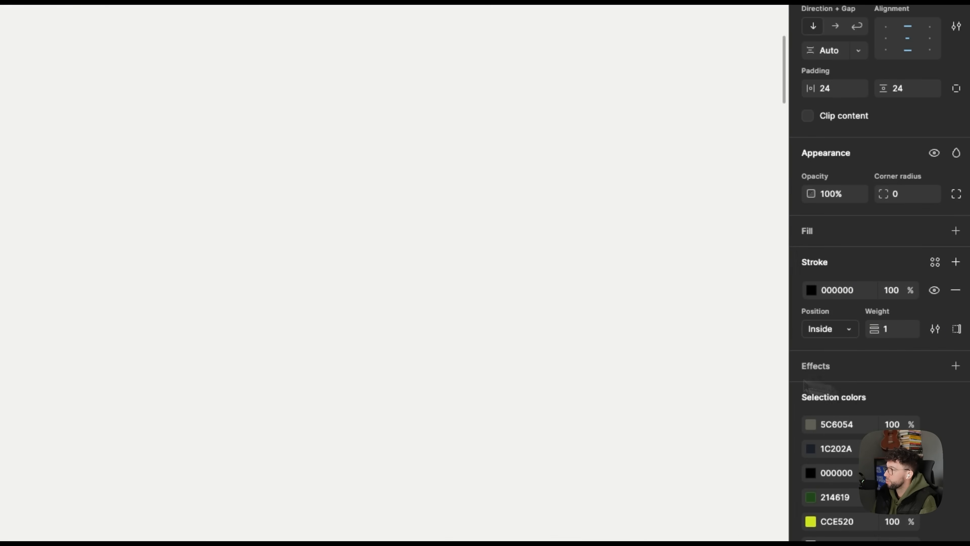
pyautogui.click(811, 290)
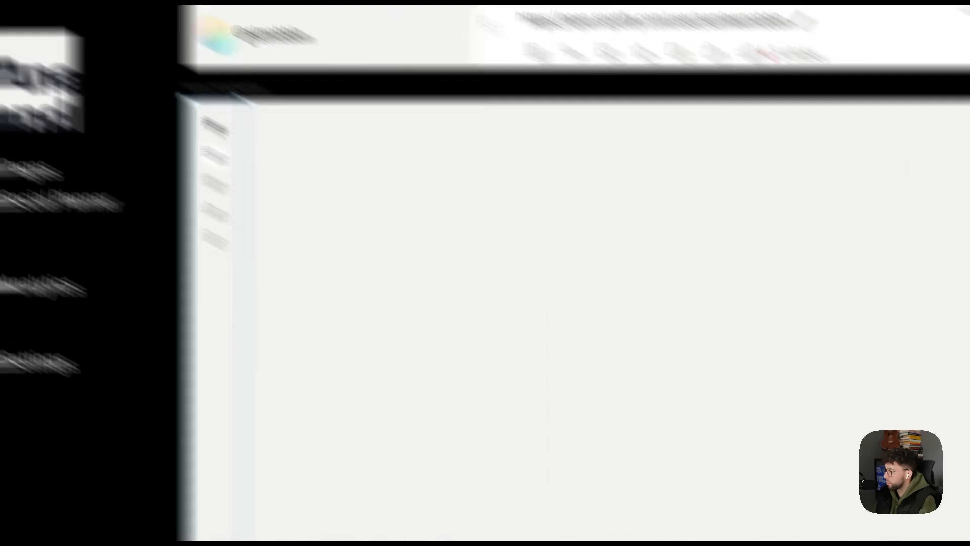
# Add a light grey palette swatch from a copy of the off-white one and sample E2E2E0 for the sidebar's stroke
pyautogui.scroll(10, 664, 384)
pyautogui.scroll(-10, 524, 201)
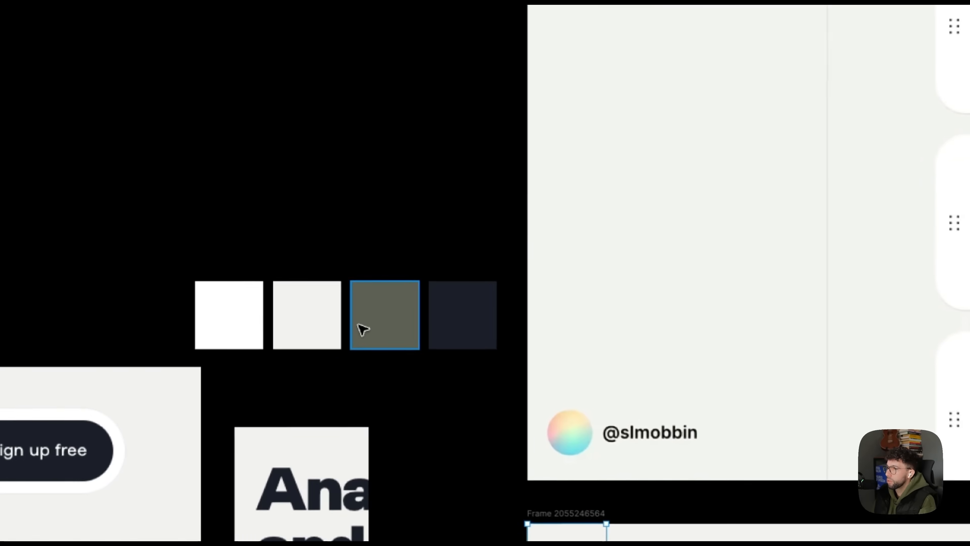
pyautogui.keyDown('super'); pyautogui.click(315, 307); pyautogui.keyUp('super')
pyautogui.press('super+d')
pyautogui.press('i')
# Enlarge the sidebar icon frames to 36 and tighten the sidebar's spacing with 20 padding and a smaller icon gap
pyautogui.scroll(10, 756, 291)
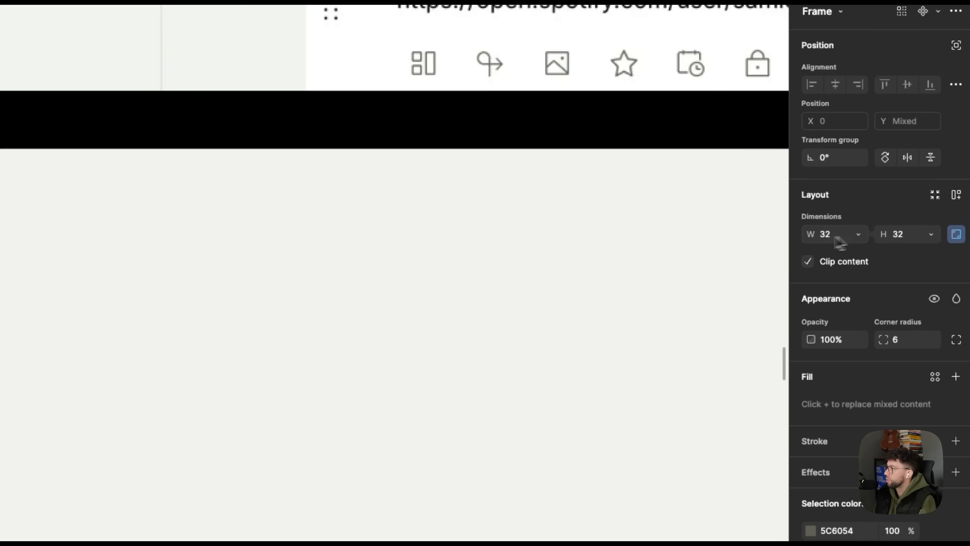
pyautogui.hotkey('shift', 'Return')
pyautogui.click(852, 327)
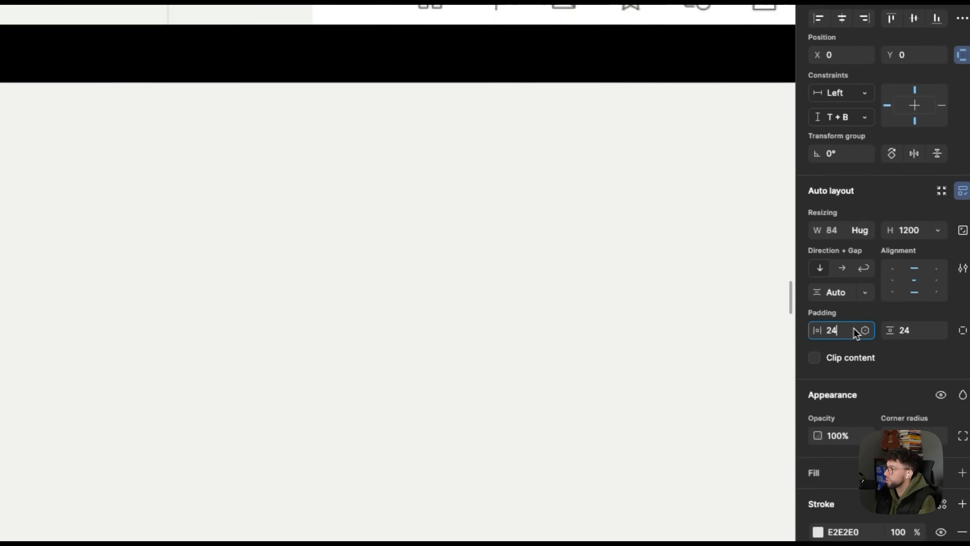
pyautogui.write('20')
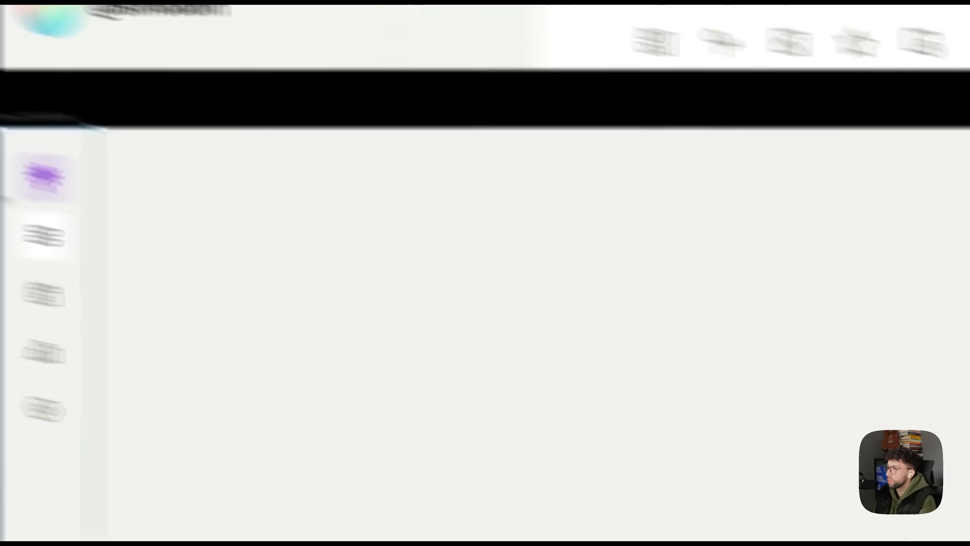
pyautogui.doubleClick(43, 234)
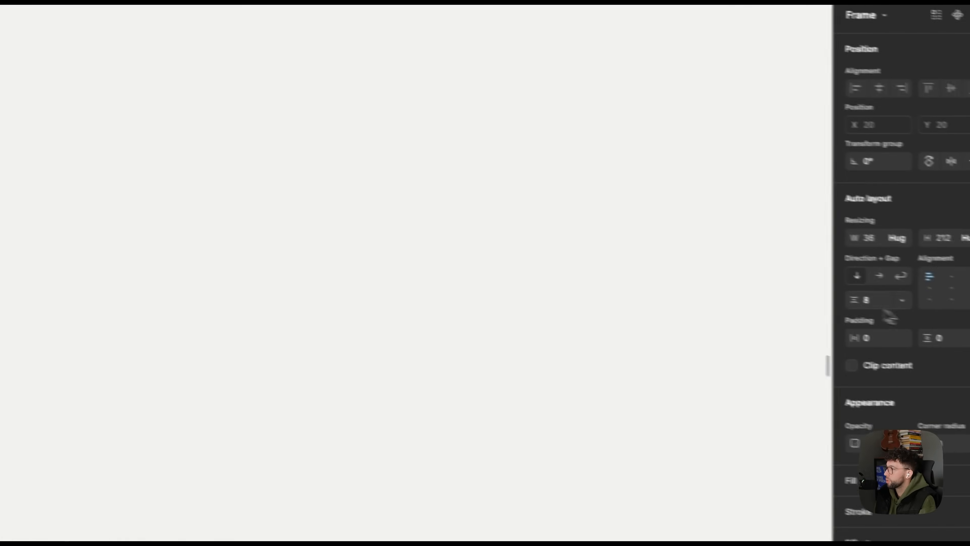
pyautogui.click(834, 293)
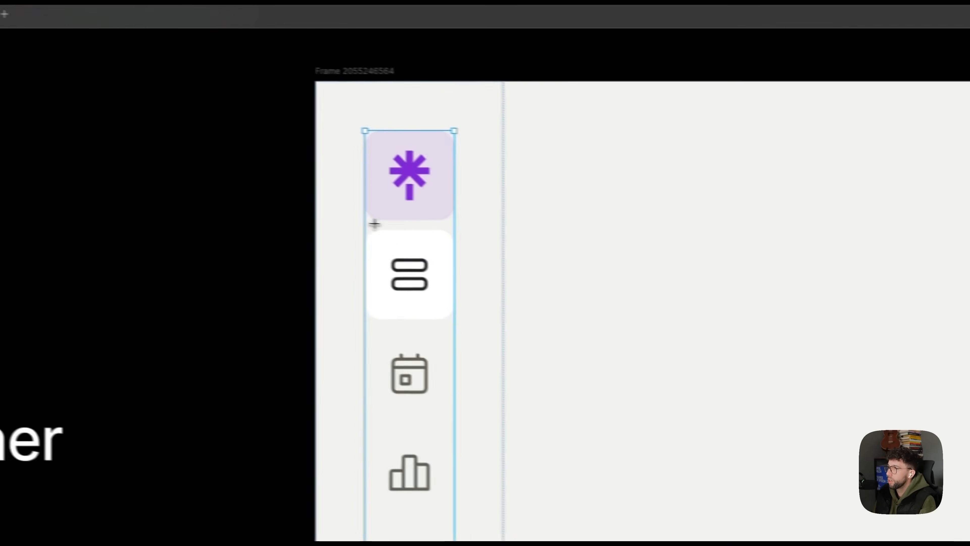
# Draw a 1 px high divider between the logo and the pages icon and make it narrower than the icon frames
pyautogui.scroll(5, 257, 231)
pyautogui.click(269, 230)
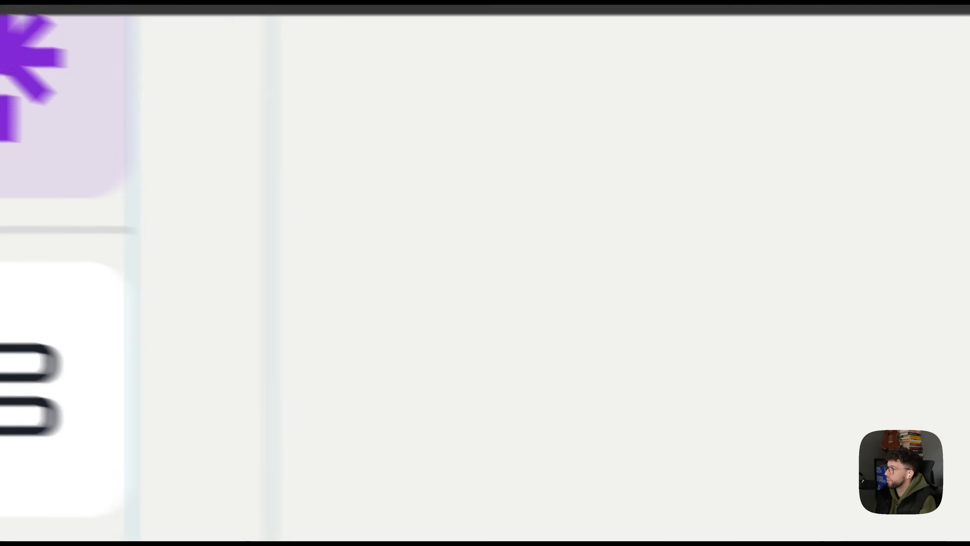
pyautogui.click(909, 291)
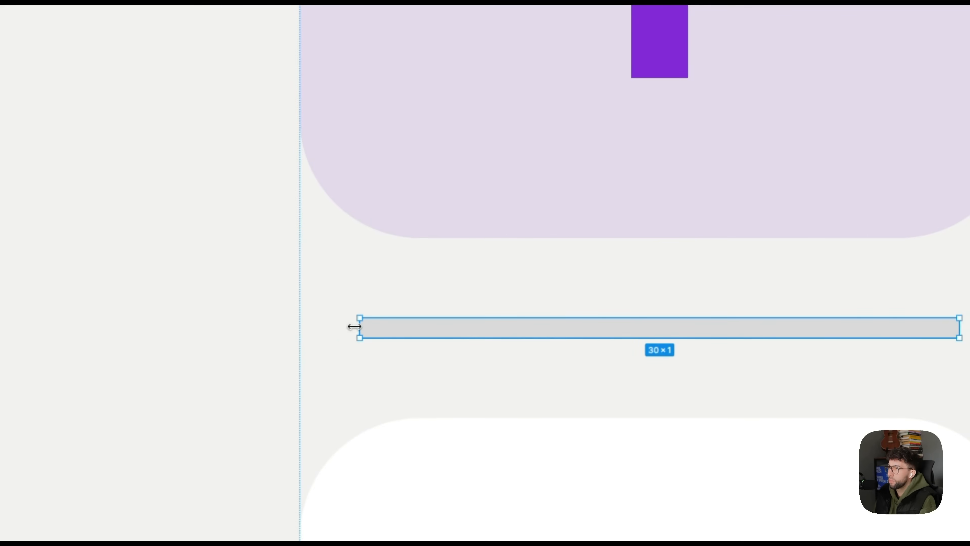
pyautogui.moveTo(354, 326); pyautogui.dragTo(375, 322)
pyautogui.scroll(-5, 376, 322)
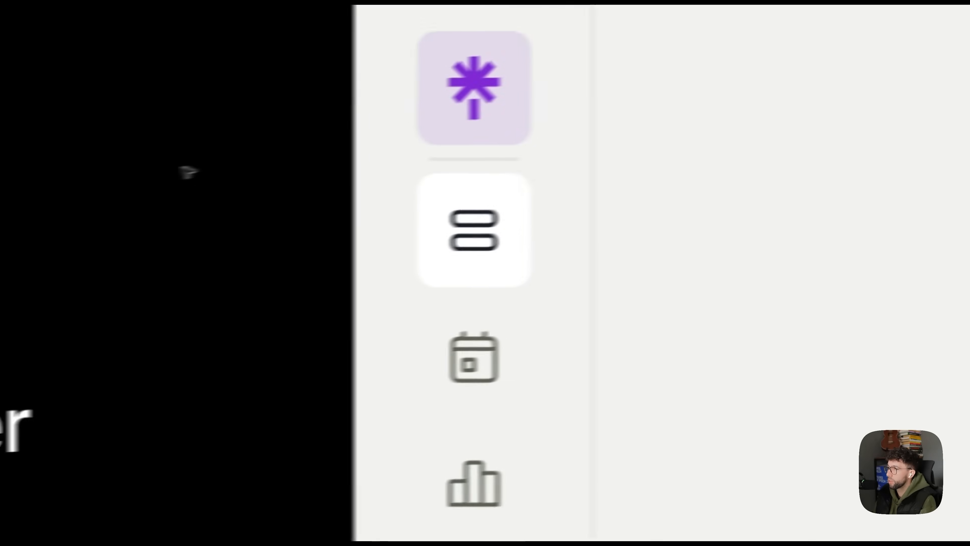
# Group the four page icons in their own stack and widen the gaps between the logo, the divider and that group
pyautogui.scroll(-3, 414, 181)
pyautogui.doubleClick(437, 214)
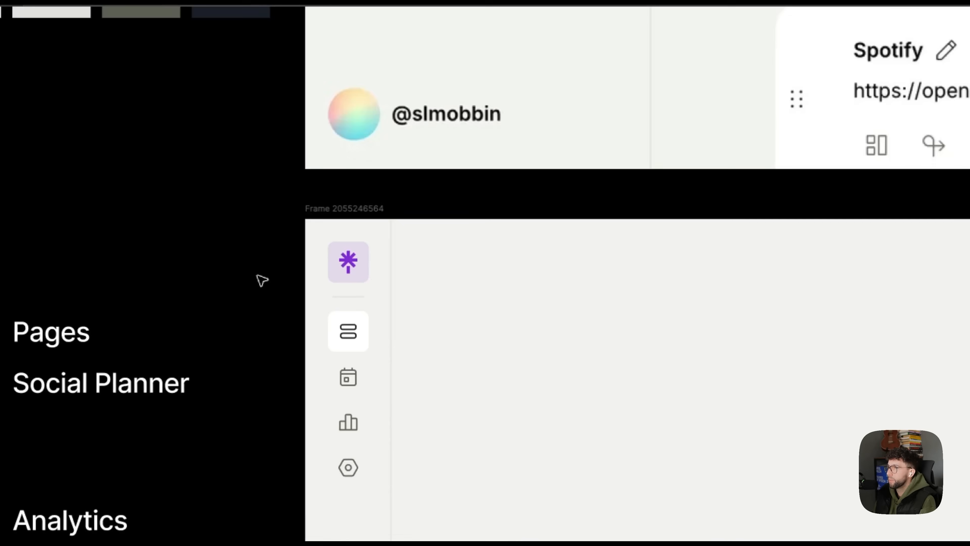
pyautogui.scroll(3, 265, 277)
pyautogui.doubleClick(372, 260)
pyautogui.hscroll(5, 372, 260)
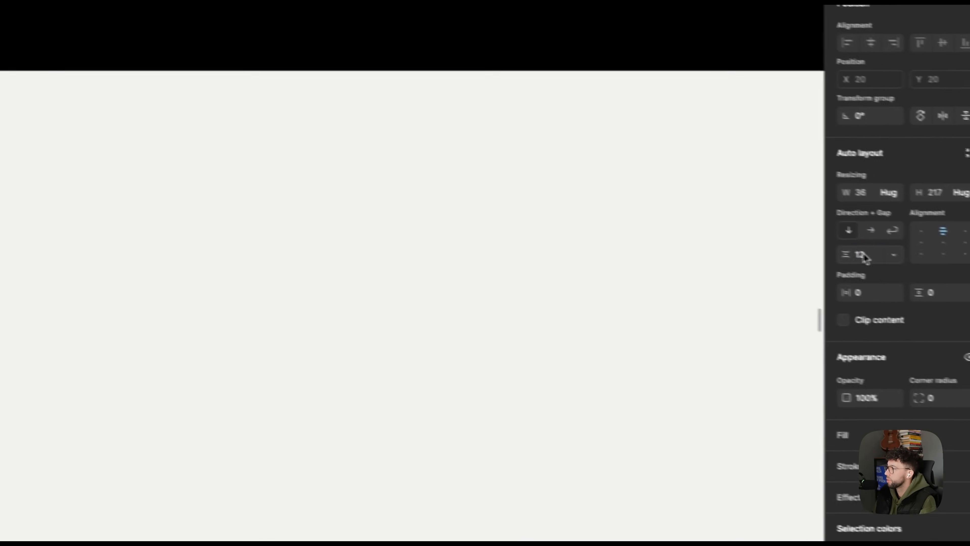
pyautogui.click(834, 252)
pyautogui.write('2')
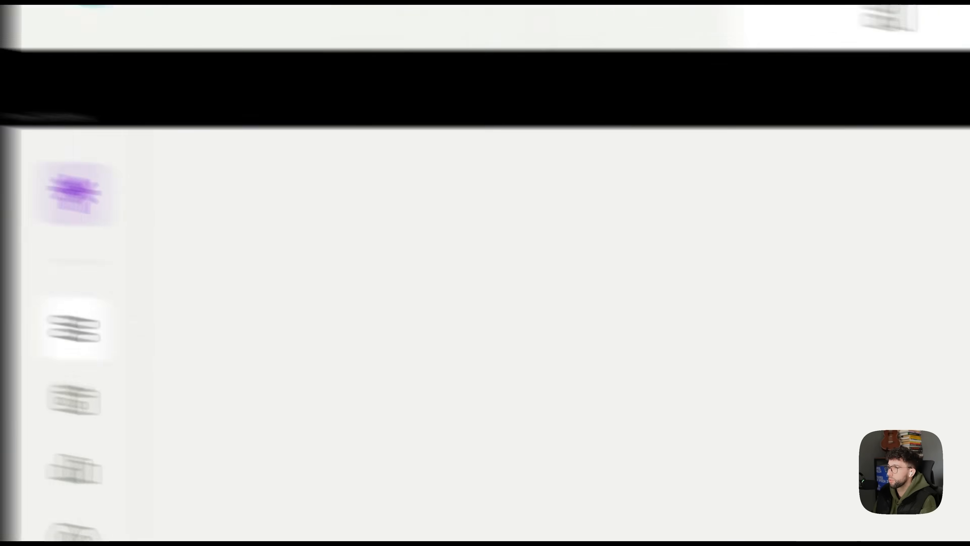
pyautogui.scroll(-4, 359, 291)
pyautogui.click(834, 245)
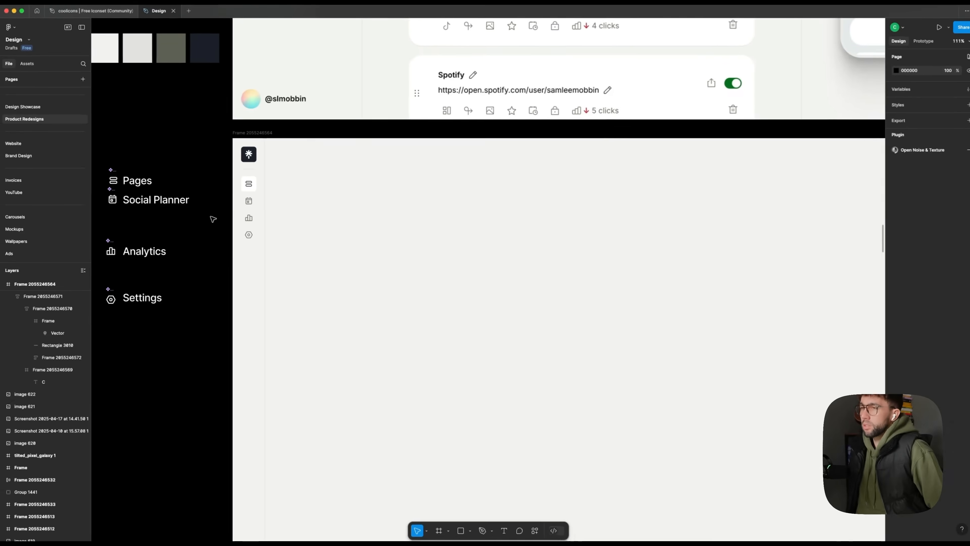
# Switch to Linktree's home page and examine its brand colour combinations down to the footer for the logo tile
pyautogui.doubleClick(387, 227)
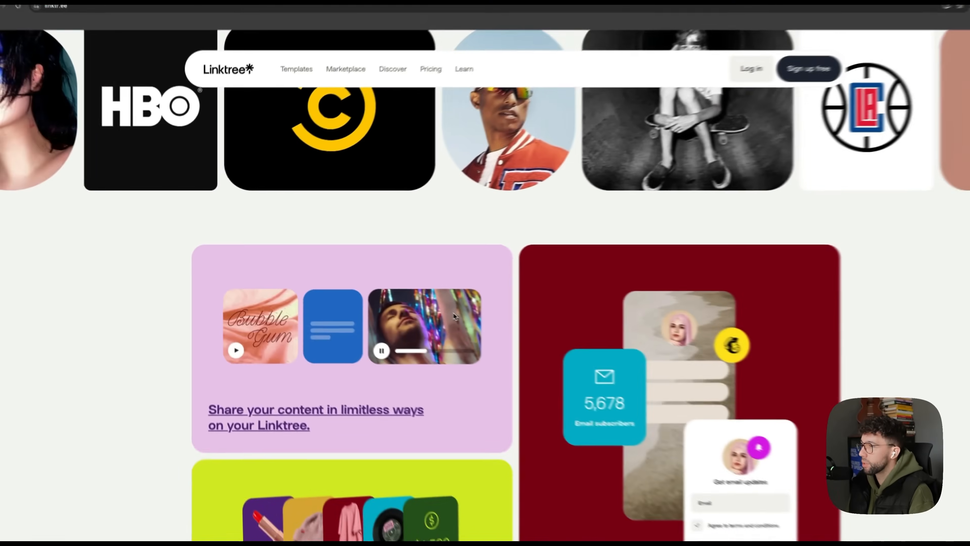
pyautogui.scroll(10, 481, 303)
pyautogui.scroll(-3, 512, 322)
pyautogui.scroll(-15, 512, 322)
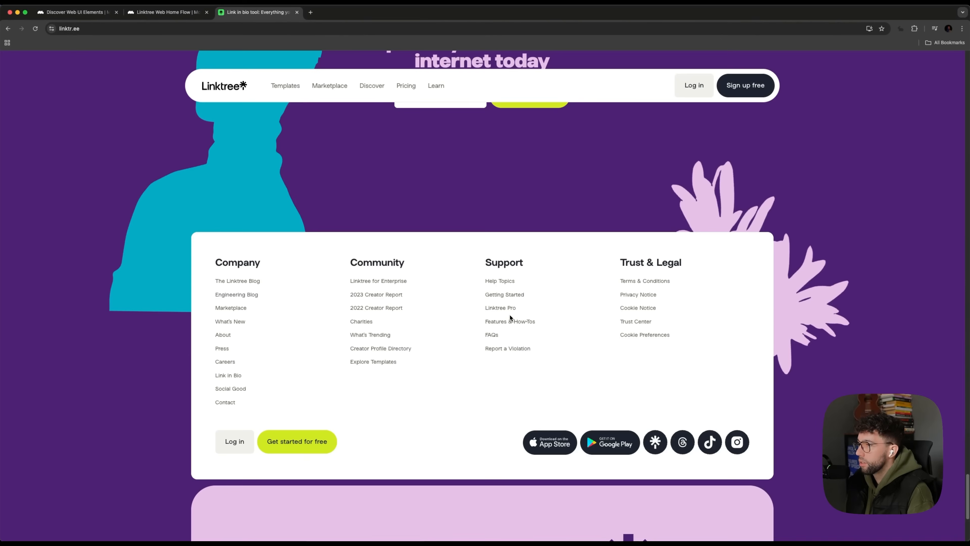
pyautogui.scroll(-4, 510, 317)
pyautogui.scroll(-3, 510, 317)
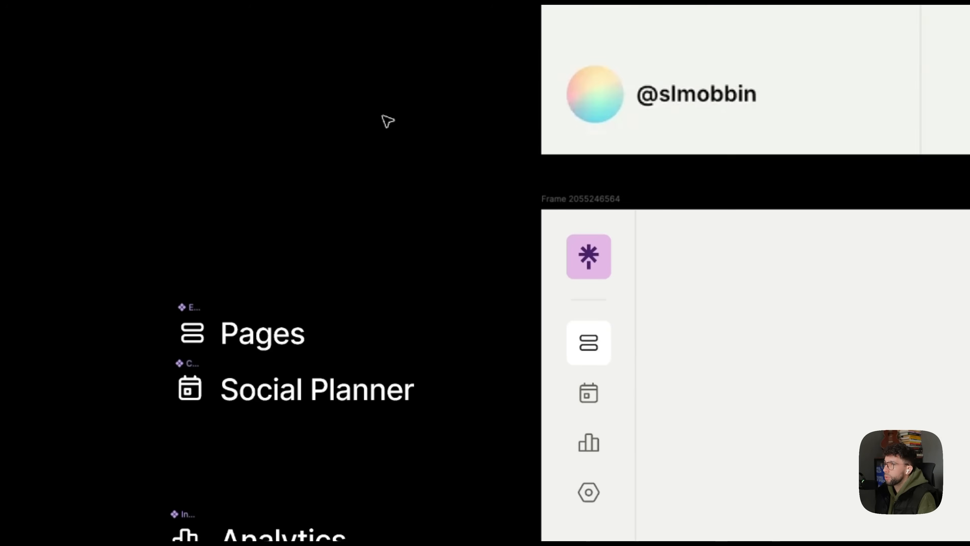
# Select the row of palette swatches, arrange them in a horizontal auto layout and set their gap to 100
pyautogui.click(432, 325)
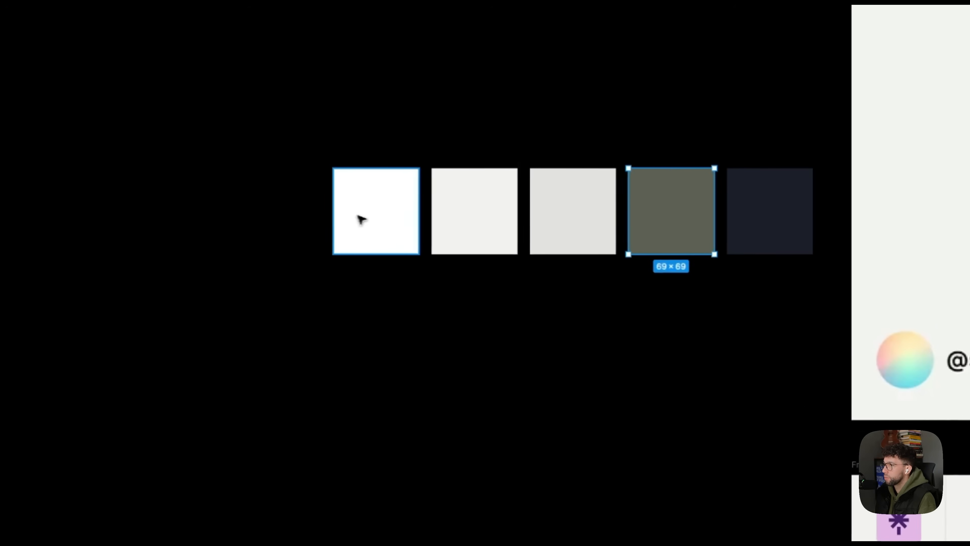
pyautogui.click(337, 211)
pyautogui.keyDown('shift'); pyautogui.click(437, 211); pyautogui.keyUp('shift')
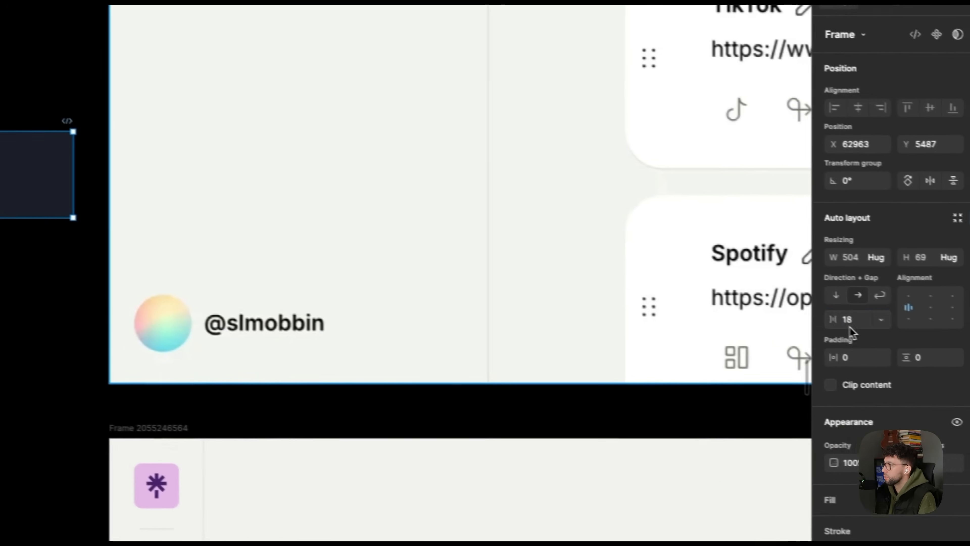
pyautogui.click(837, 320)
pyautogui.write('100')
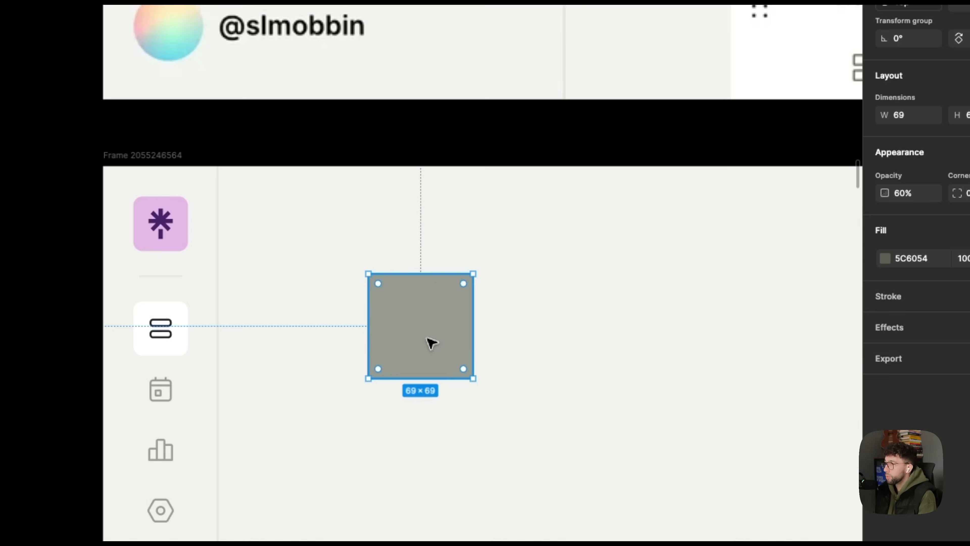
# Place the 60% opacity 5C6054 square over the redesign frame's background and sample its blended grey for the palette's fourth swatch
pyautogui.press('i')
pyautogui.press('Escape')
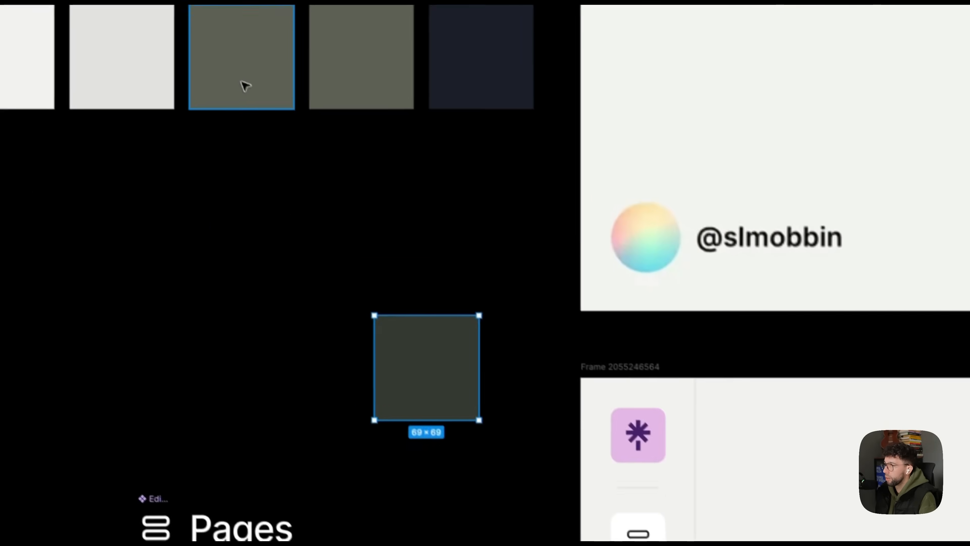
pyautogui.press('Escape')
pyautogui.moveTo(444, 385); pyautogui.dragTo(757, 454)
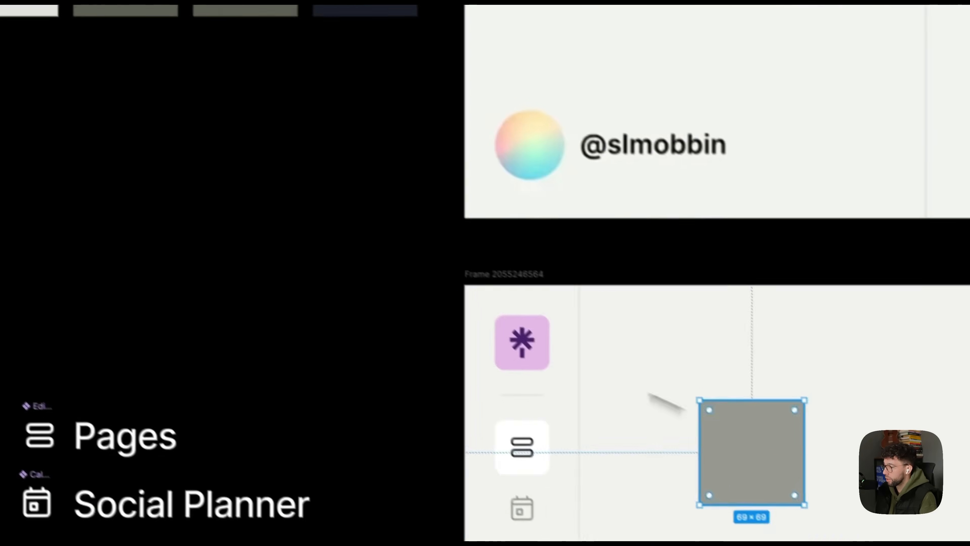
pyautogui.press('i')
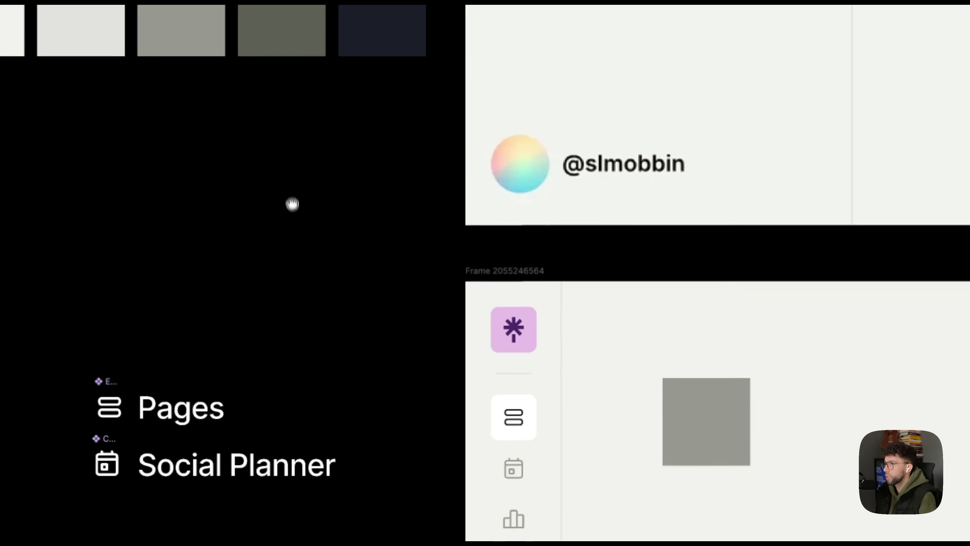
# Stack the palette swatches in a vertical column without gaps beside the redesign frame
pyautogui.moveTo(292, 203); pyautogui.dragTo(292, 238)
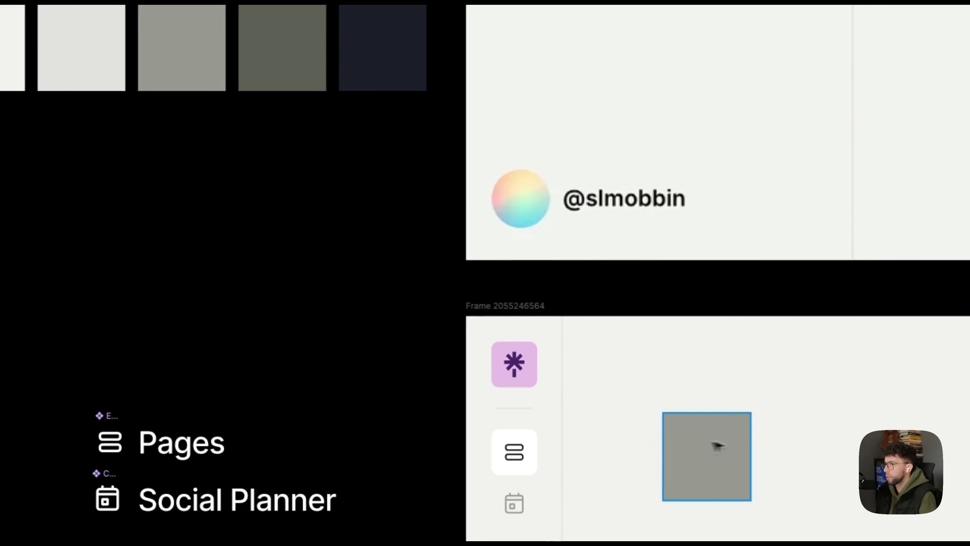
pyautogui.moveTo(53, 5); pyautogui.dragTo(462, 405)
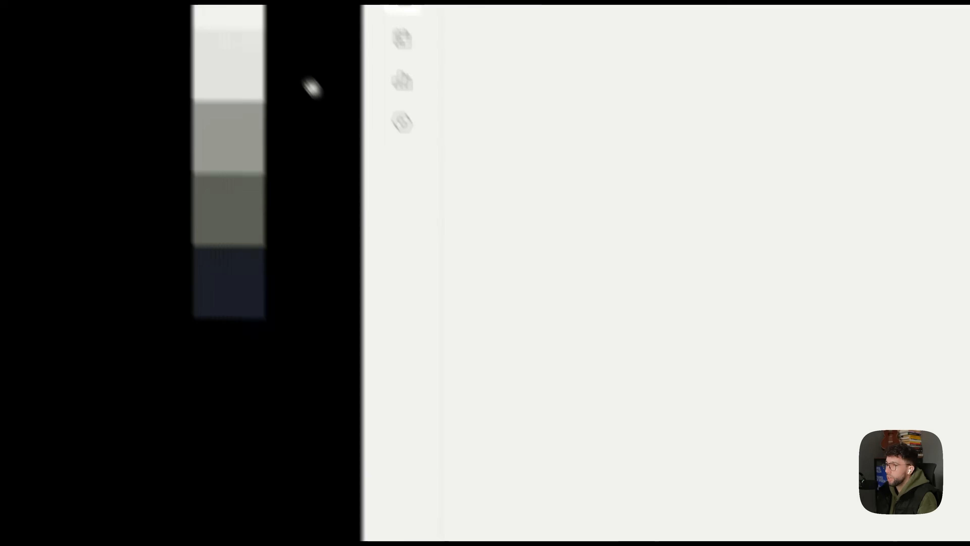
pyautogui.moveTo(312, 89); pyautogui.dragTo(250, 295)
pyautogui.scroll(-2, 379, 252)
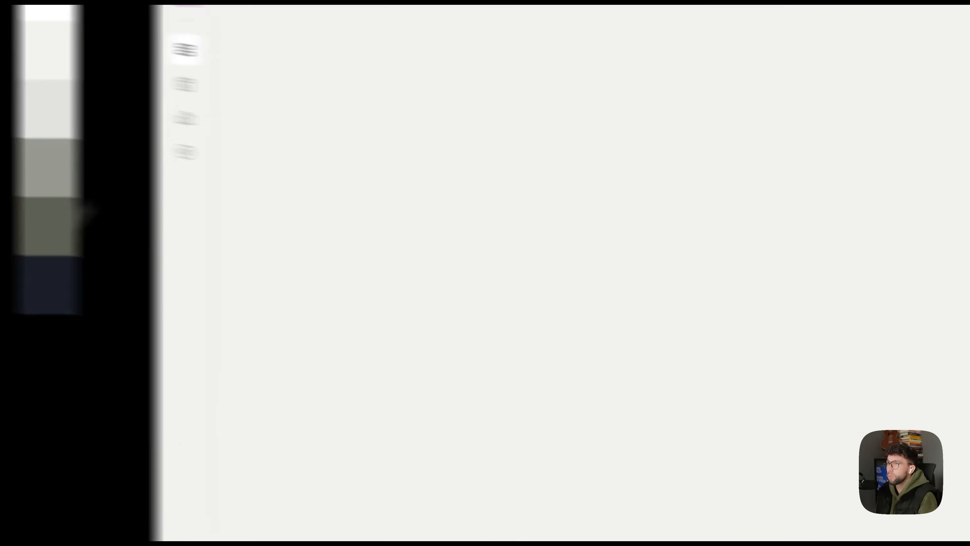
pyautogui.moveTo(369, 311); pyautogui.dragTo(364, 111)
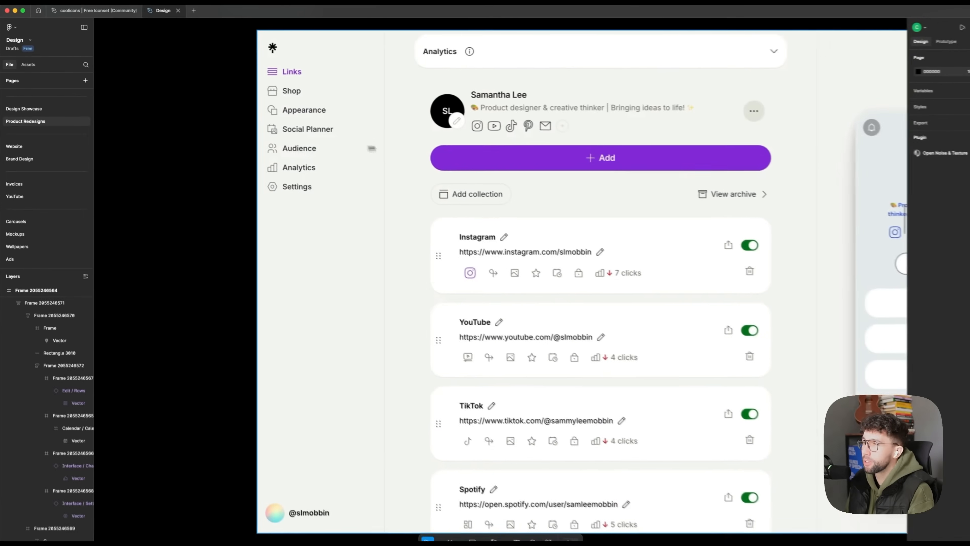
# Examine the original dashboard's sidebar, link cards and phone preview against the redesign frame to plan the links section
pyautogui.scroll(-10, 247, 154)
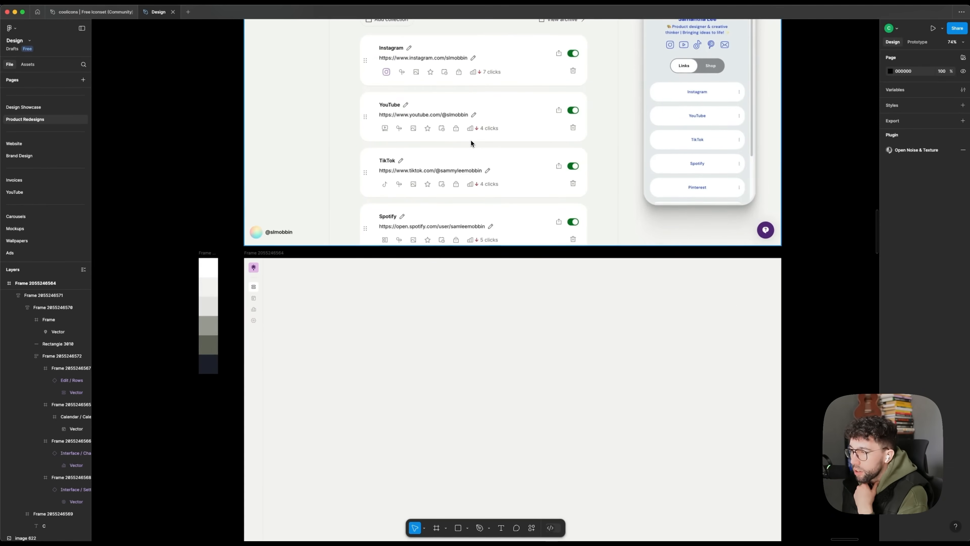
pyautogui.scroll(3, 471, 140)
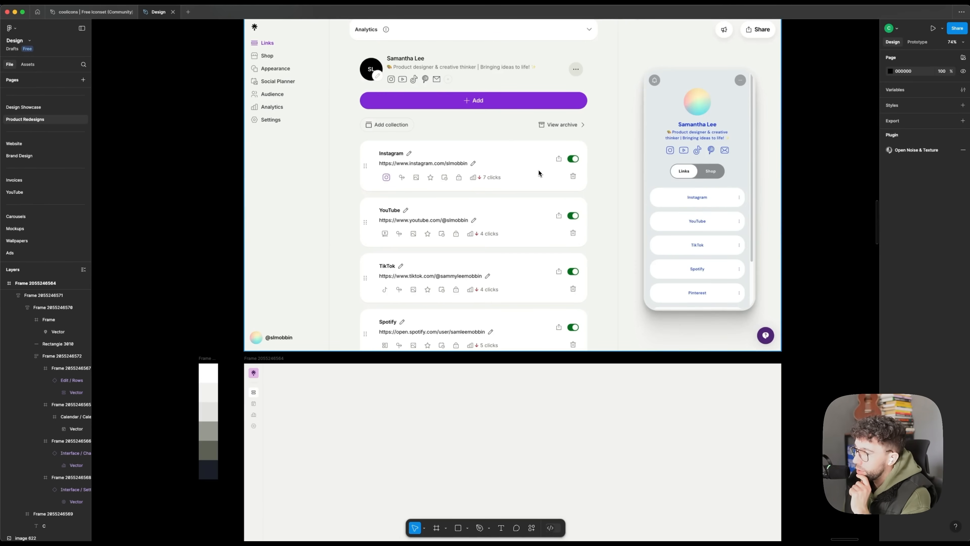
pyautogui.scroll(5, 539, 173)
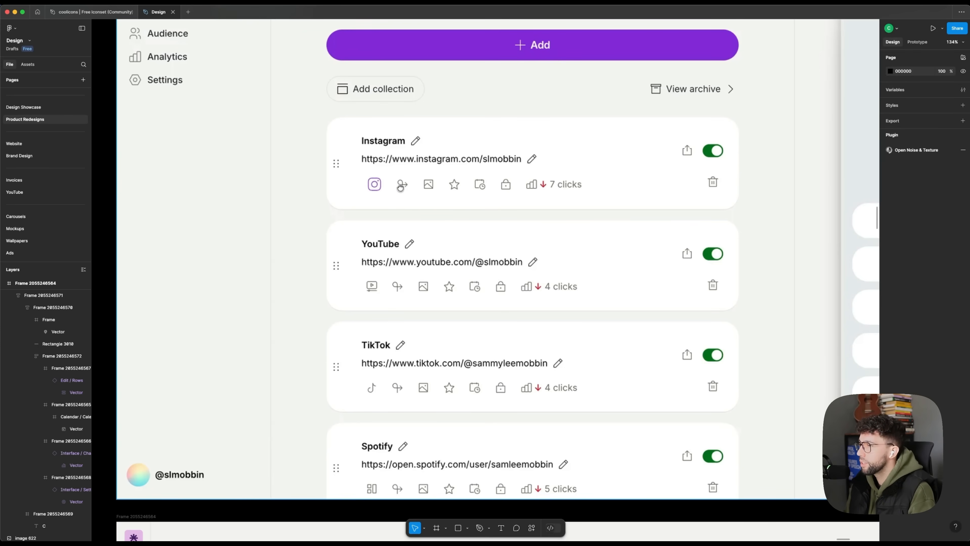
pyautogui.scroll(-4, 402, 184)
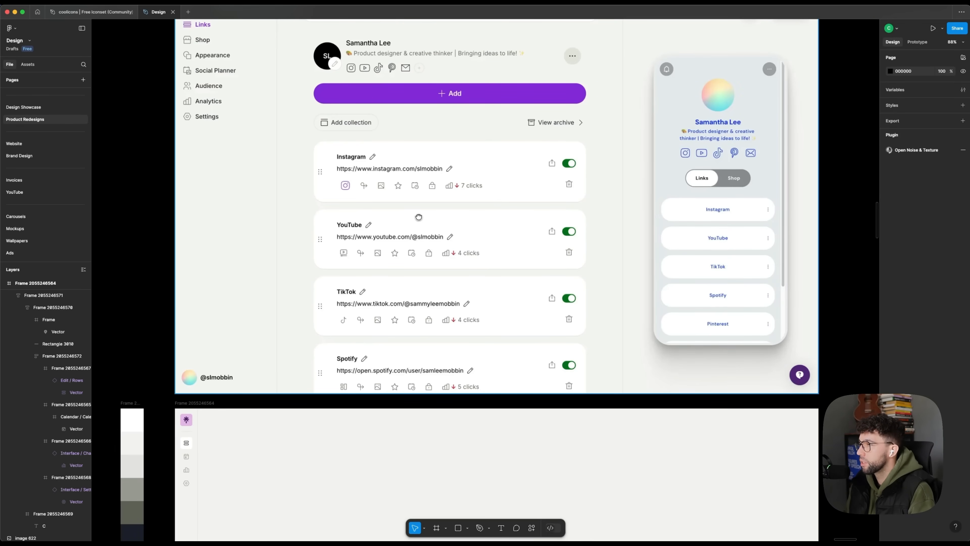
pyautogui.scroll(3, 419, 217)
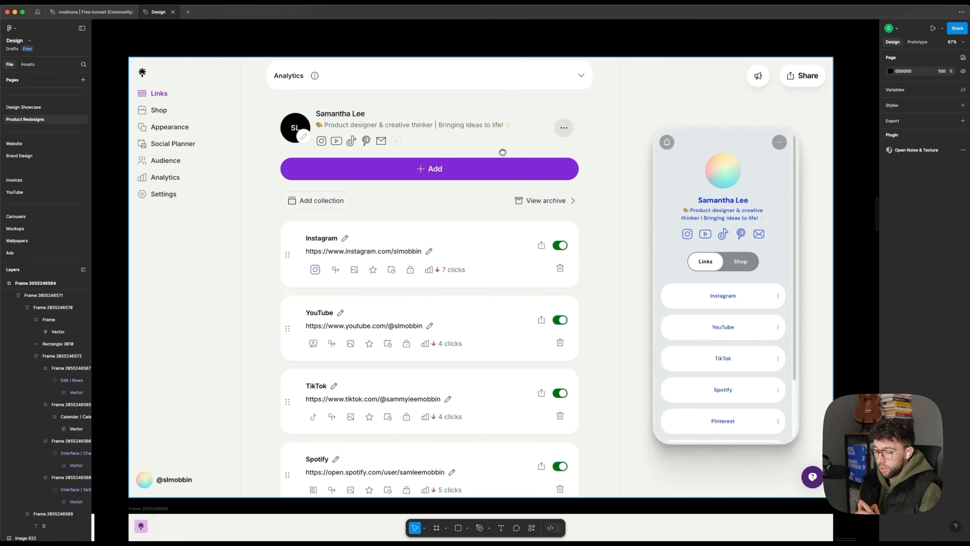
pyautogui.moveTo(504, 152); pyautogui.dragTo(503, 152)
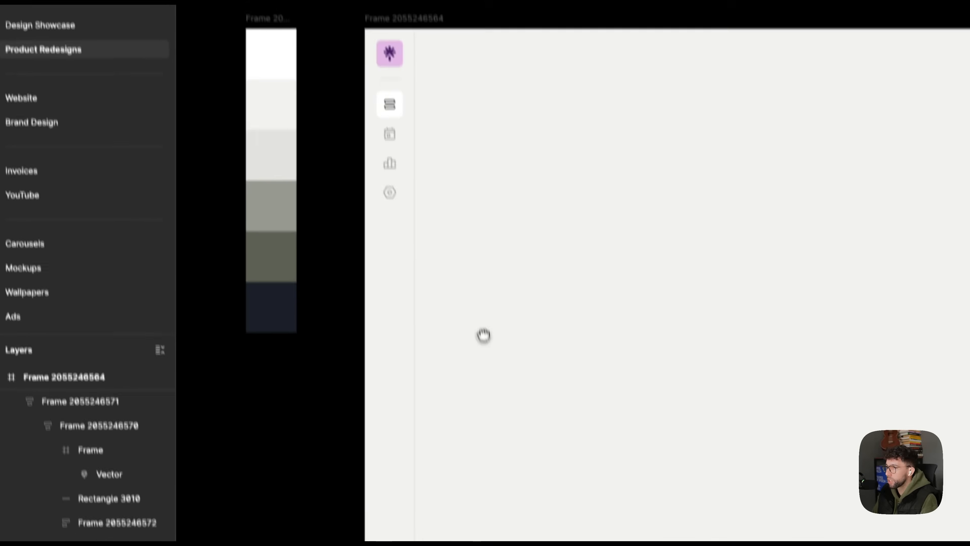
pyautogui.moveTo(298, 209); pyautogui.dragTo(299, 539)
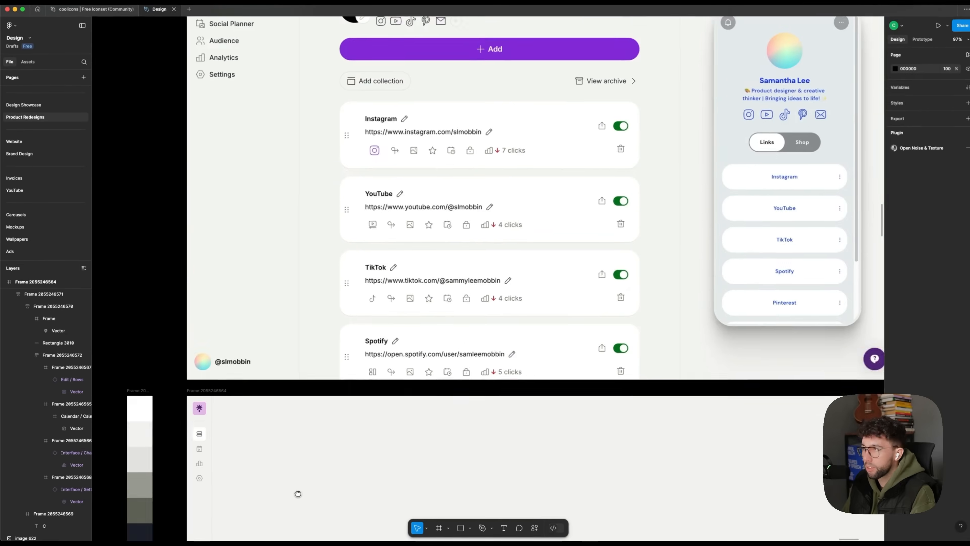
pyautogui.scroll(10, 223, 223)
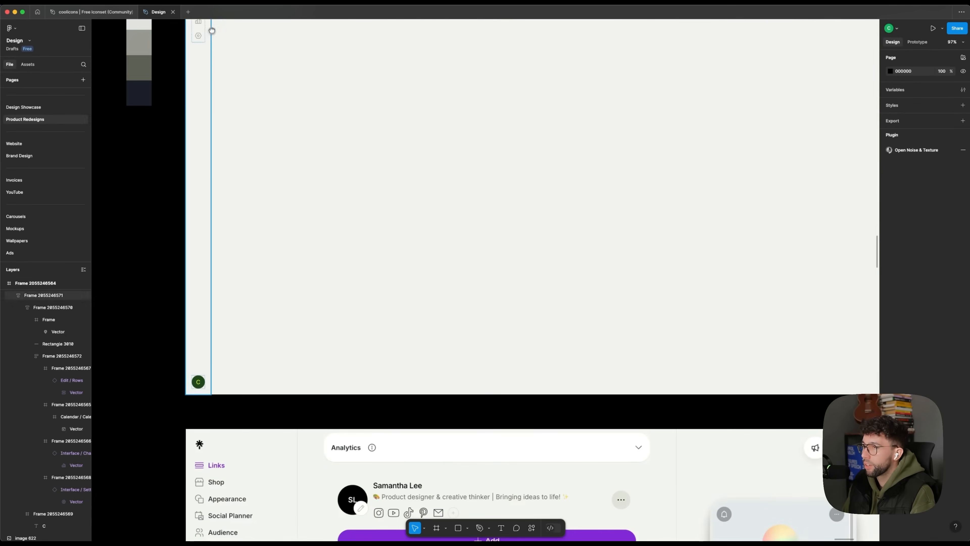
pyautogui.scroll(3, 229, 100)
pyautogui.scroll(8, 267, 176)
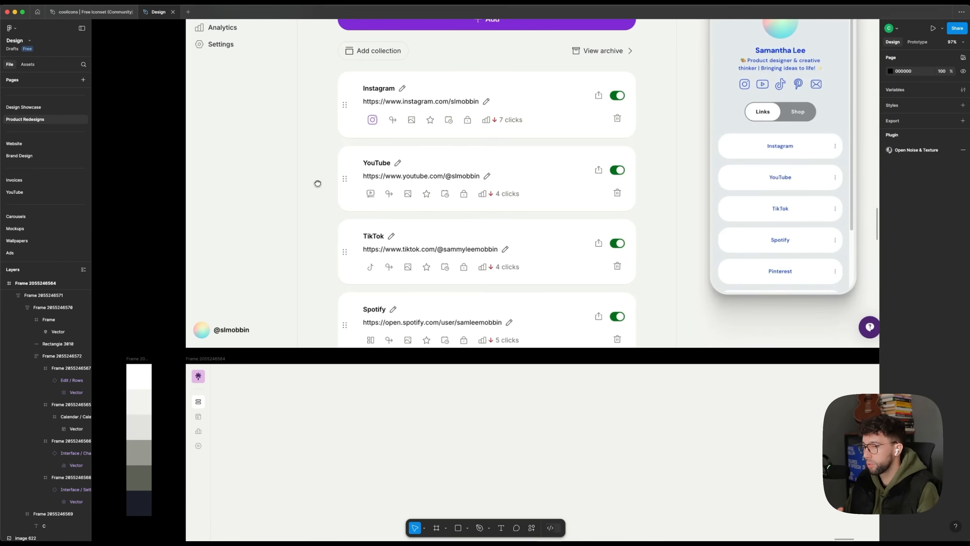
pyautogui.scroll(2, 317, 183)
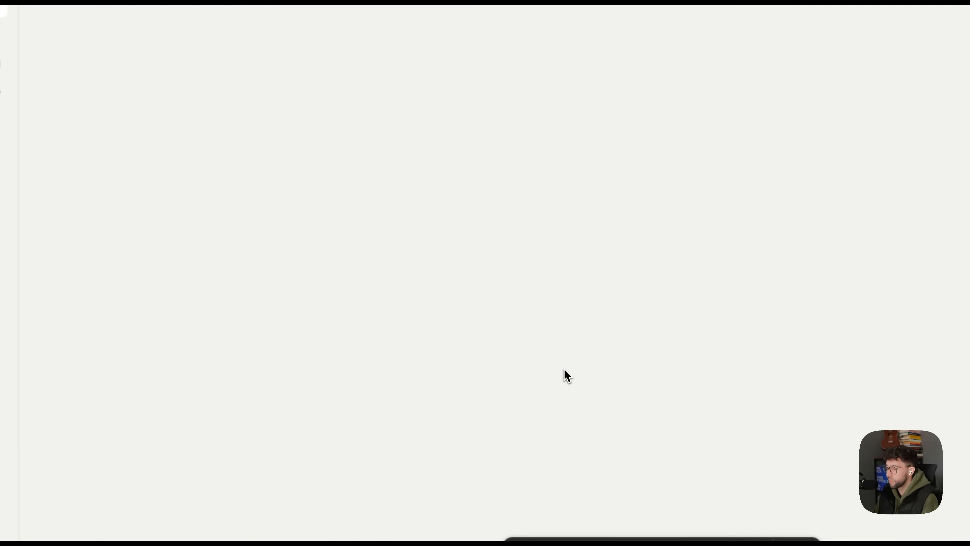
pyautogui.moveTo(290, 327); pyautogui.dragTo(340, 375)
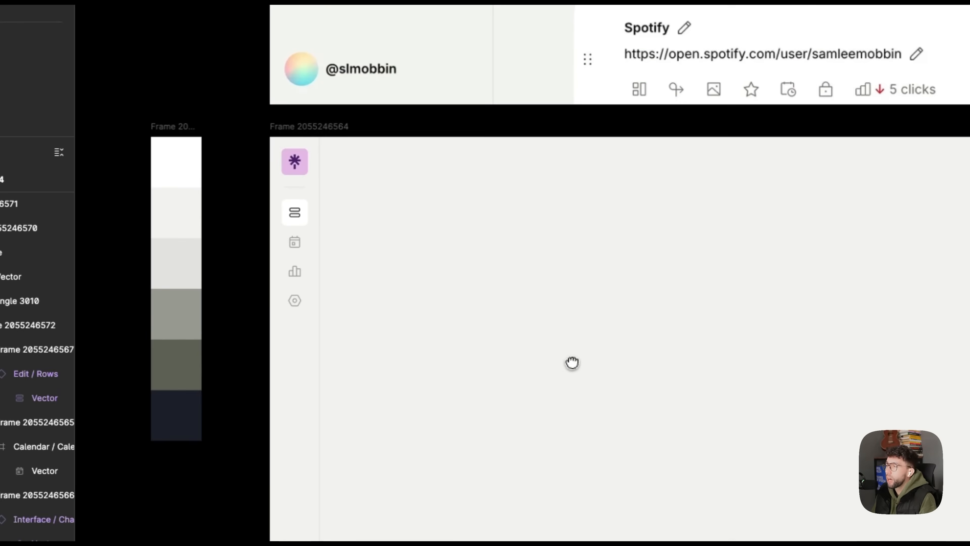
pyautogui.moveTo(571, 363); pyautogui.dragTo(558, 372)
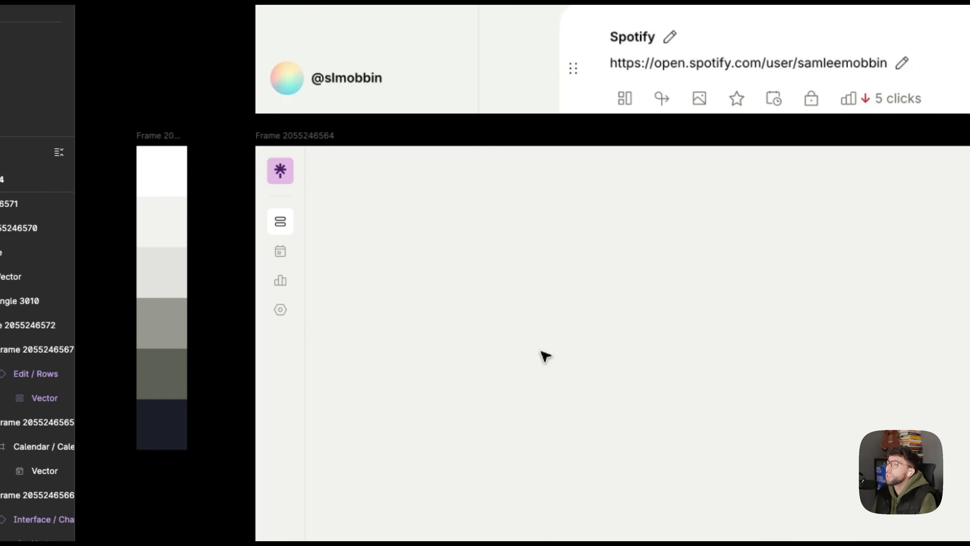
# Copy the white pages icon frame beside the sidebar, unlock its aspect ratio and add a text layer inside it
pyautogui.scroll(5, 256, 229)
pyautogui.doubleClick(305, 244)
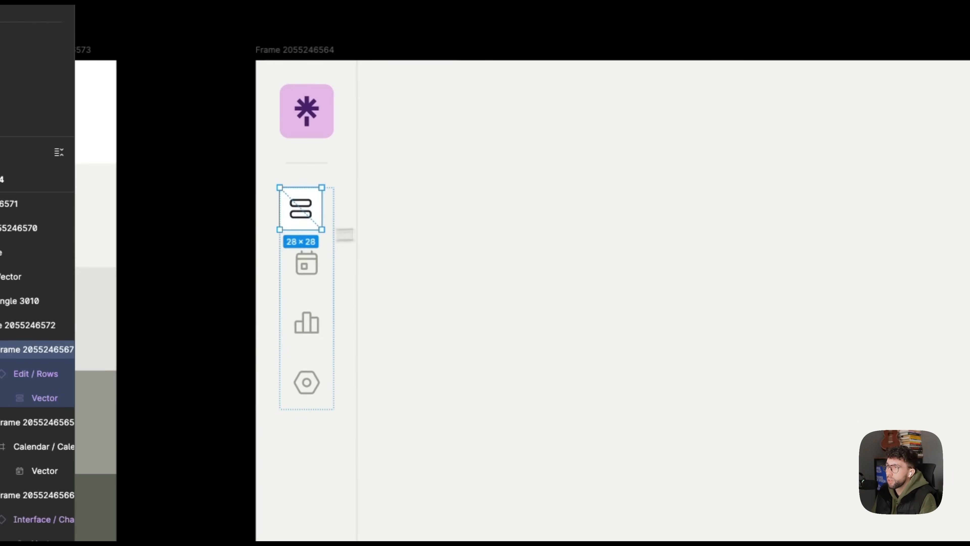
pyautogui.hotkey('ctrl', 'z')
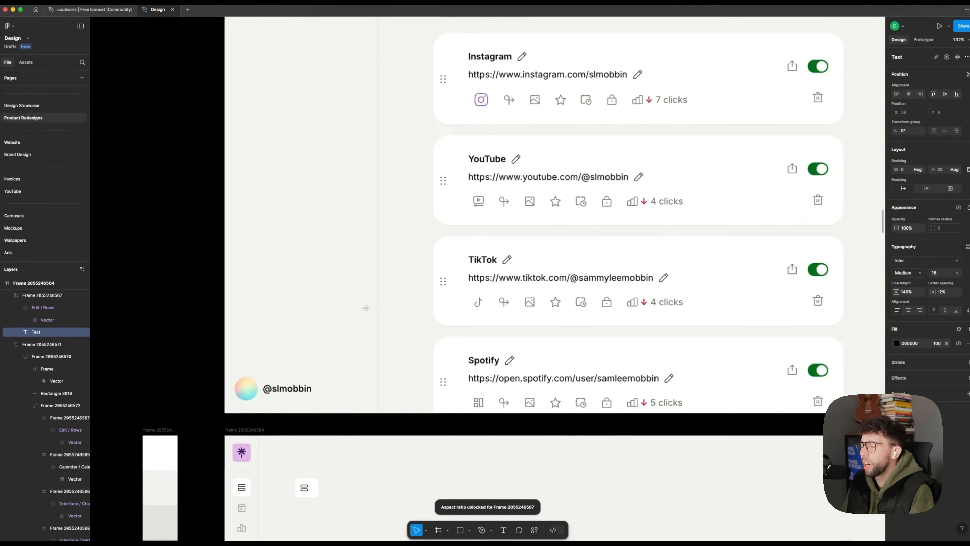
pyautogui.scroll(-2, 493, 271)
pyautogui.scroll(3, 491, 245)
pyautogui.scroll(5, 467, 222)
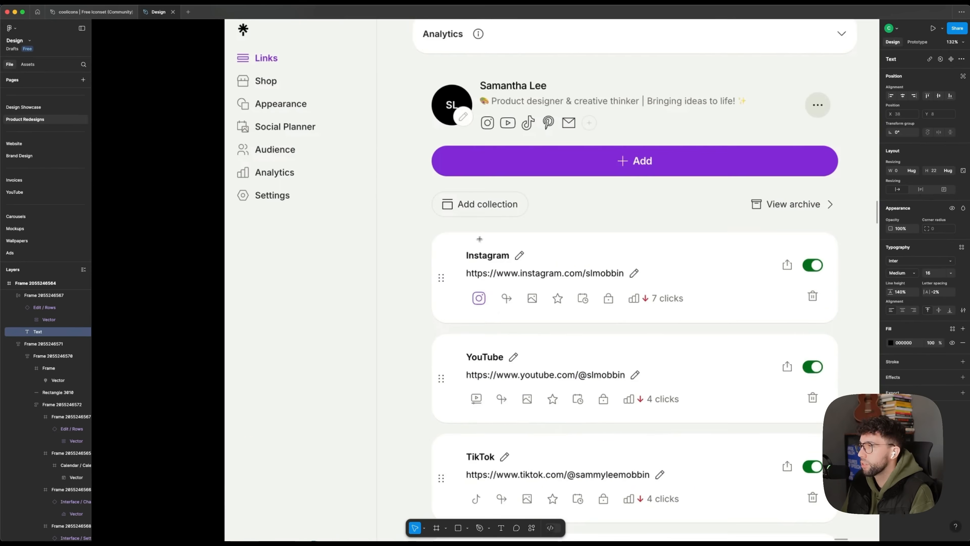
pyautogui.scroll(-8, 484, 239)
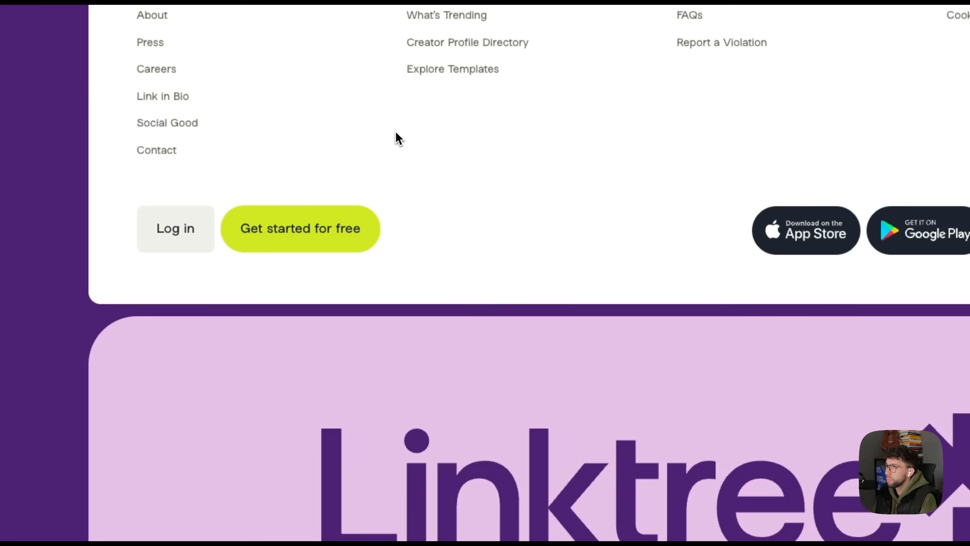
# Switch to Linktree's home page and review its brand colour pairings from the footer up through the feature sections
pyautogui.scroll(10, 396, 137)
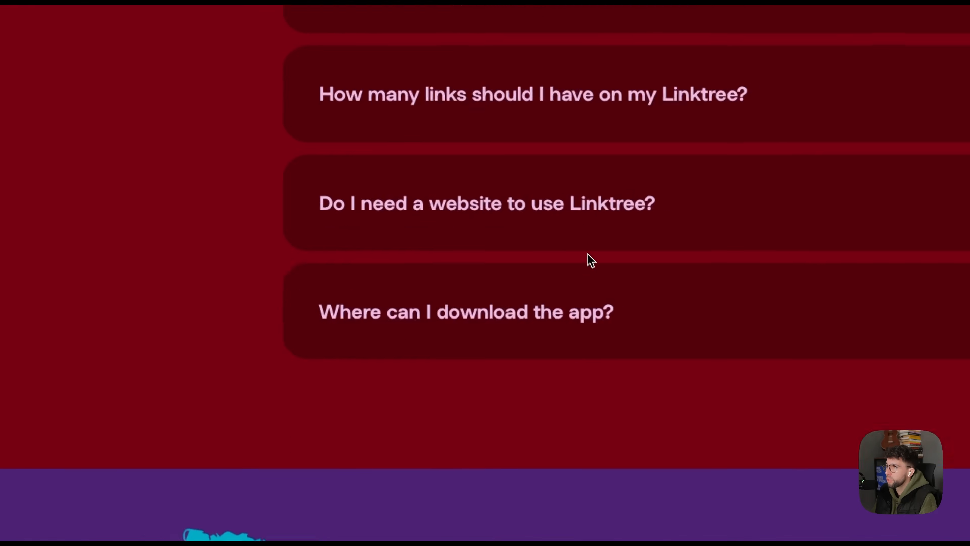
pyautogui.scroll(15, 587, 253)
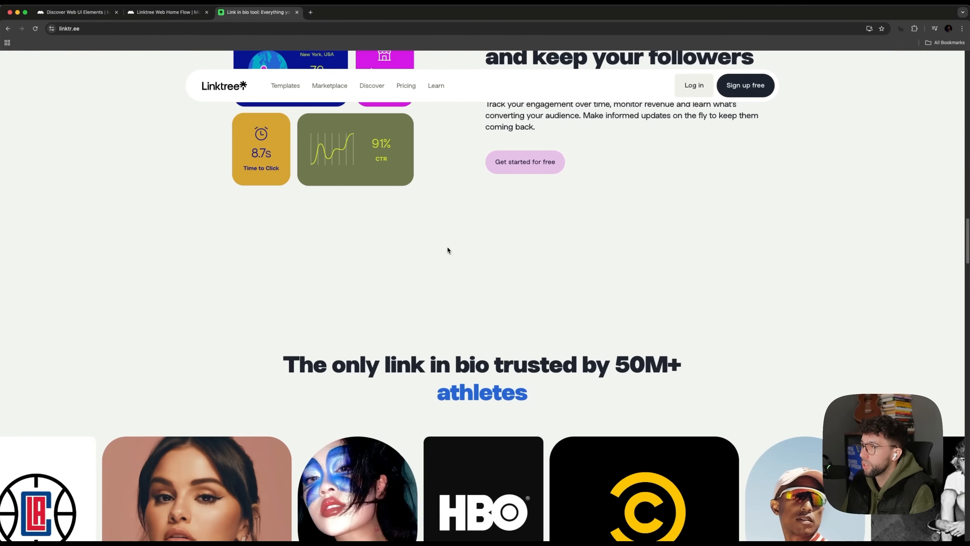
pyautogui.scroll(20, 448, 251)
pyautogui.scroll(-5, 450, 253)
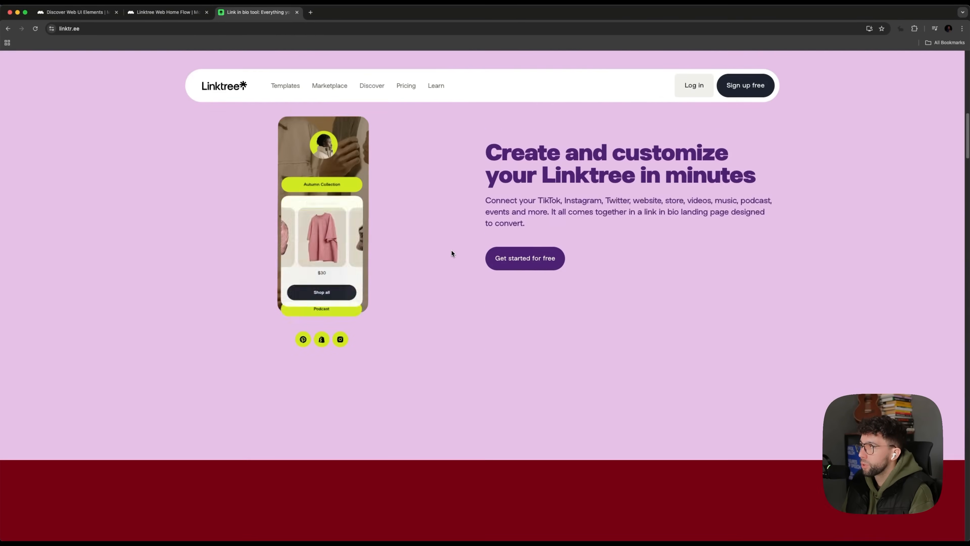
pyautogui.scroll(10, 451, 253)
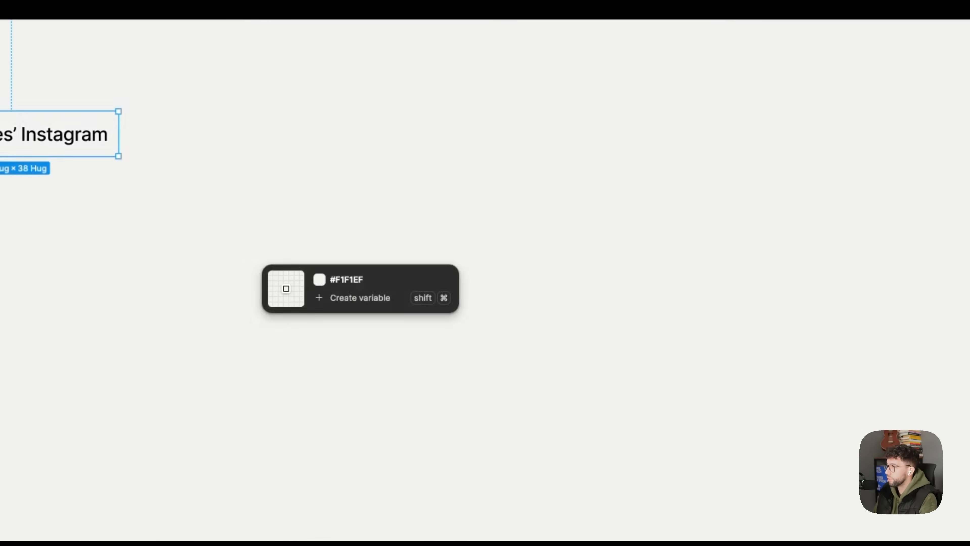
# Duplicate the Instagram row's label above the row and change the copy's text to "Active links"
pyautogui.moveTo(553, 362); pyautogui.dragTo(519, 308)
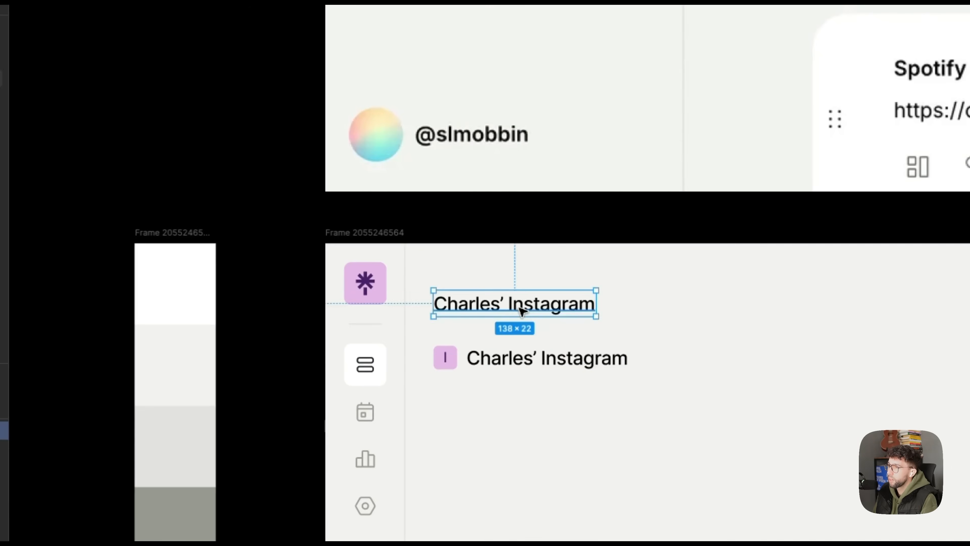
pyautogui.scroll(-5, 519, 307)
pyautogui.scroll(5, 580, 352)
pyautogui.scroll(3, 680, 218)
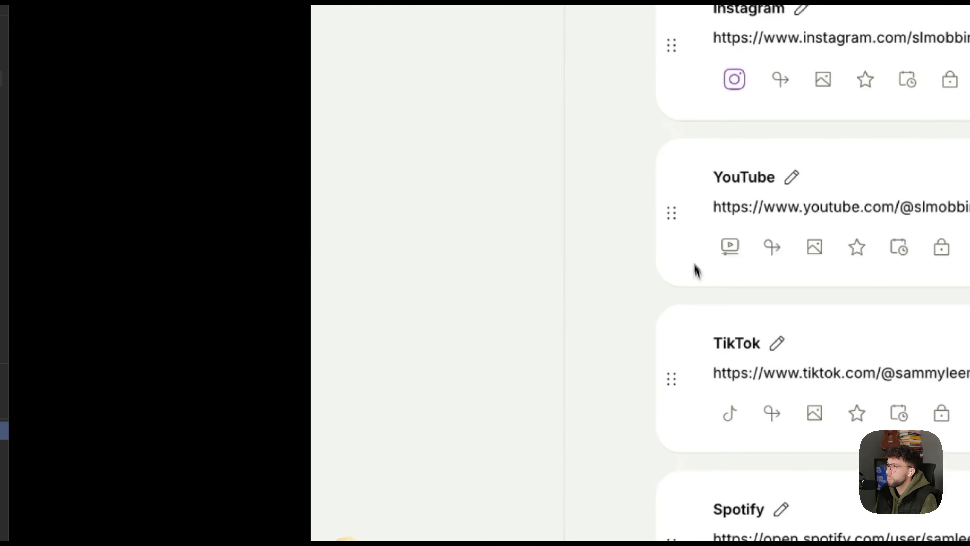
pyautogui.scroll(5, 694, 267)
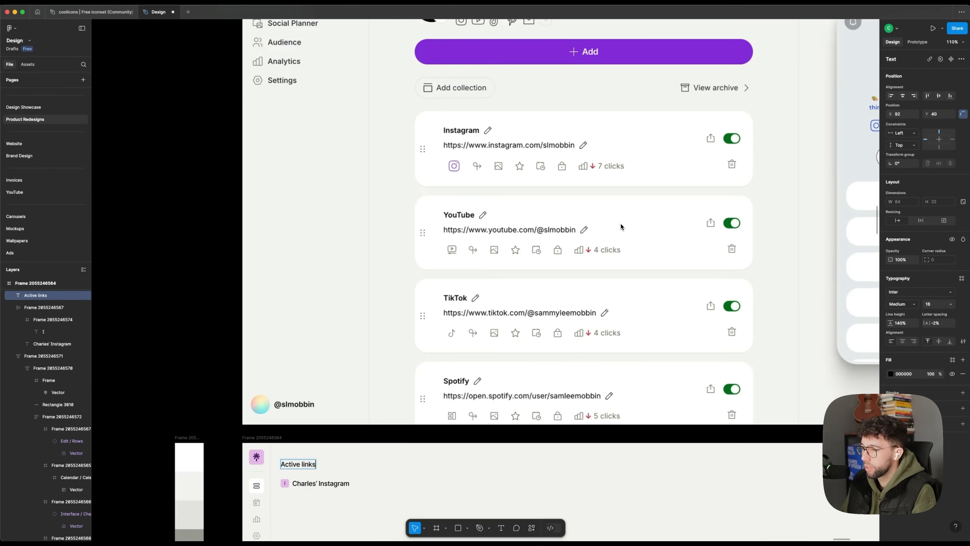
# Duplicate the Instagram row to build a matching "Active links" heading row above it, and join both in a vertical auto layout
pyautogui.click(306, 481)
pyautogui.moveTo(309, 480); pyautogui.dragTo(314, 451)
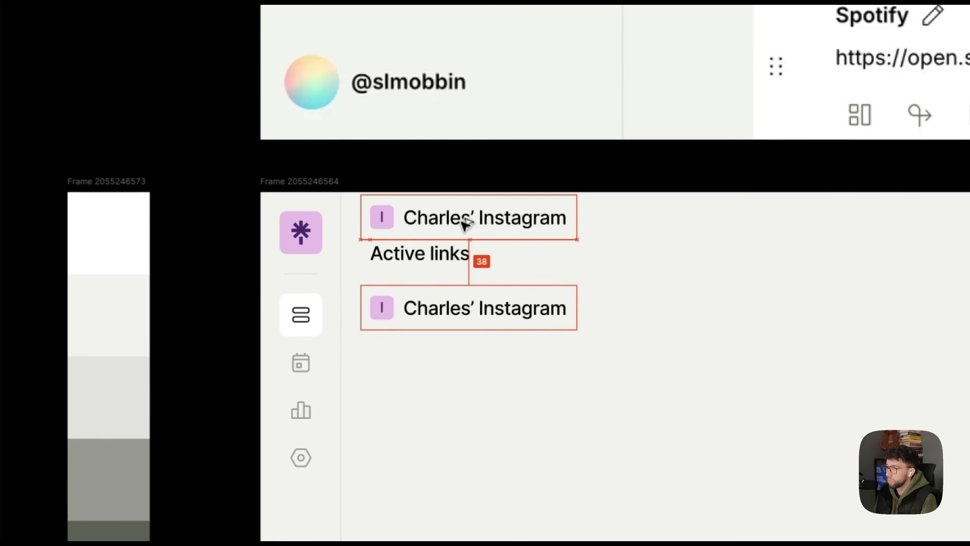
pyautogui.moveTo(461, 220); pyautogui.dragTo(461, 220)
pyautogui.scroll(4, 412, 250)
pyautogui.click(427, 262)
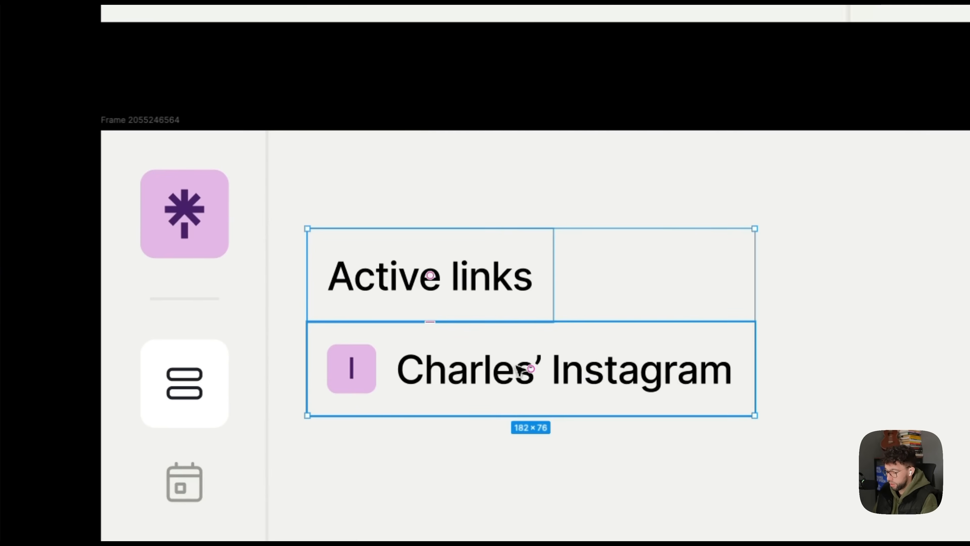
pyautogui.hotkey('shift', 'a')
# Extend the links panel to a height of 1199 with 16 padding and change its vertical constraint
pyautogui.scroll(-3, 530, 368)
pyautogui.scroll(-2, 443, 325)
pyautogui.click(358, 290)
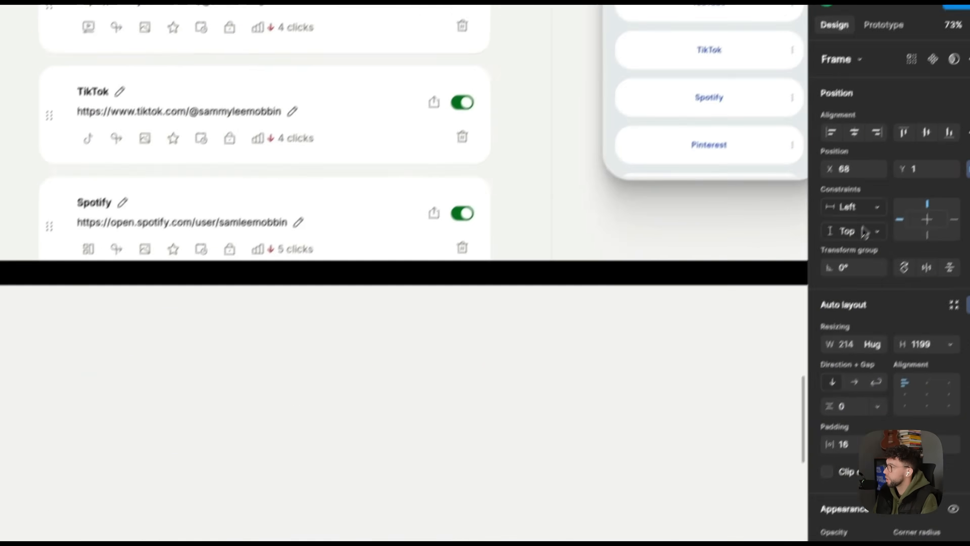
pyautogui.click(857, 230)
pyautogui.click(853, 278)
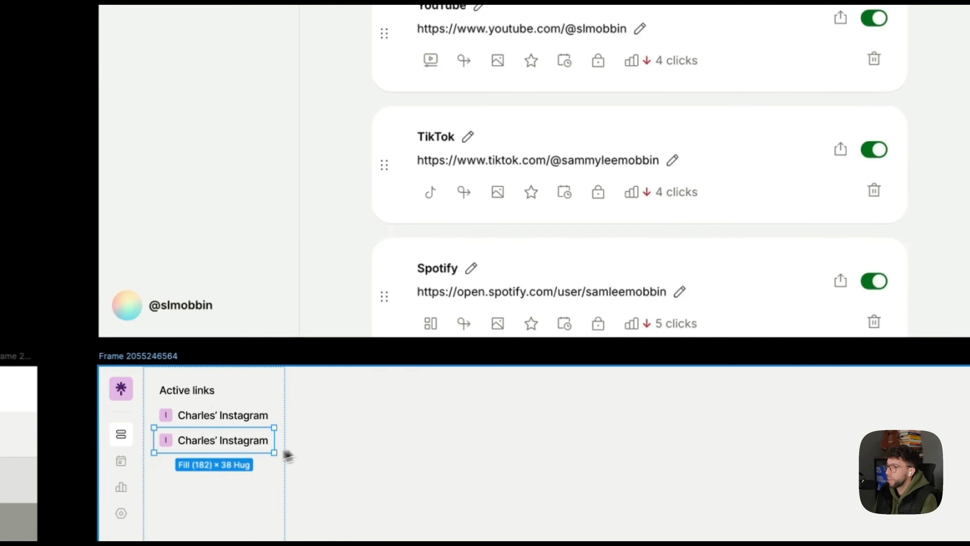
# Relabel the duplicated second row under Active links as the YouTube link
pyautogui.doubleClick(244, 440)
pyautogui.write('YouTube')
pyautogui.press('Escape')
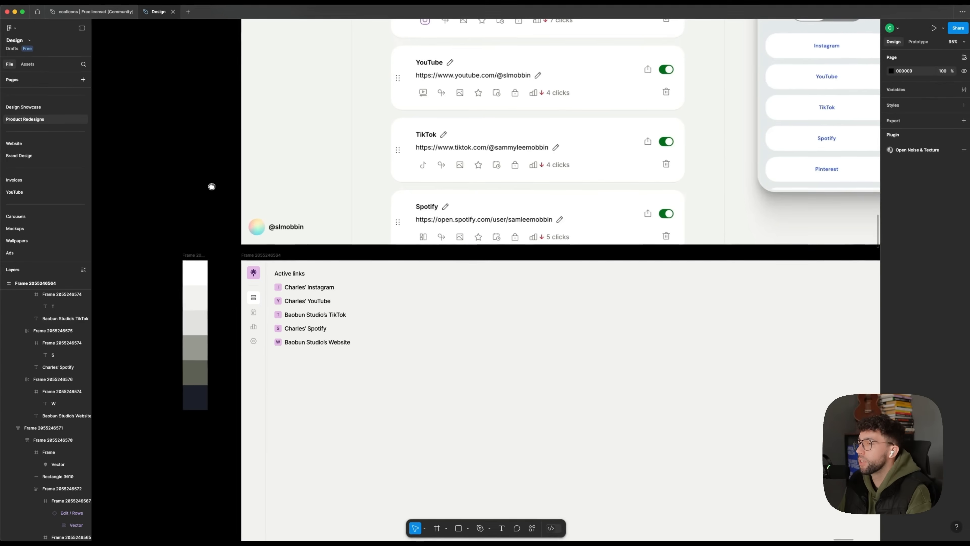
# Add an inside stroke of weight 1 in E2E2E0 to the links panel, limited to its right edge
pyautogui.scroll(3, 493, 319)
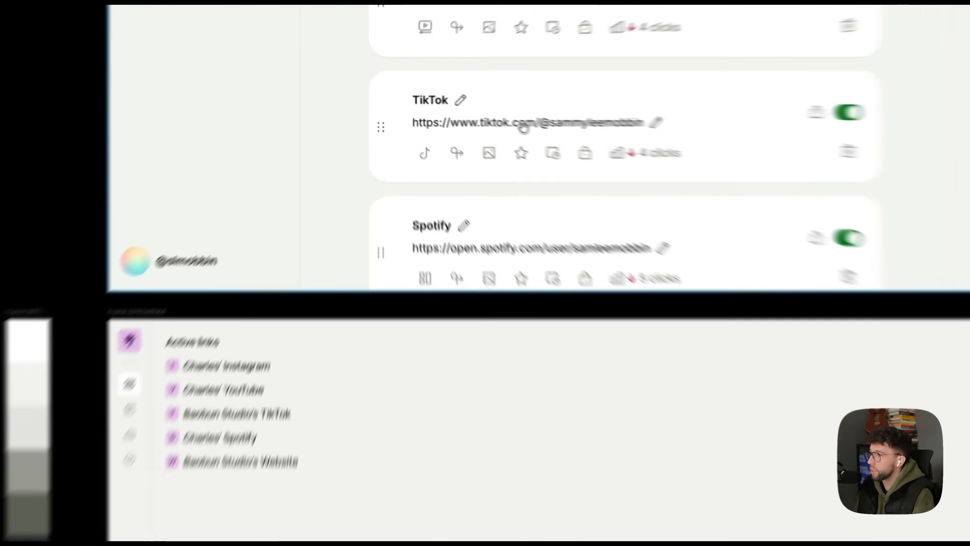
pyautogui.scroll(5, 470, 118)
pyautogui.moveTo(470, 118); pyautogui.dragTo(416, 226)
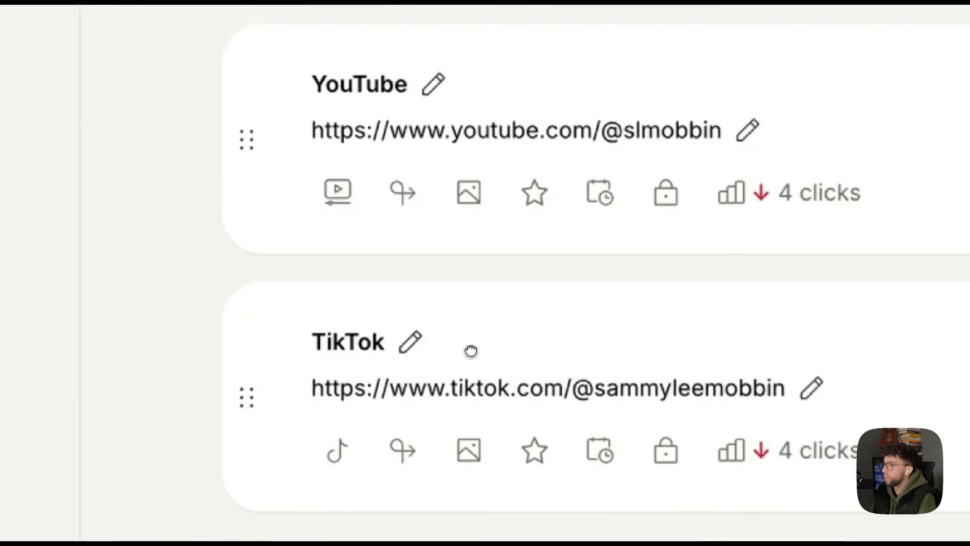
pyautogui.scroll(-8, 370, 164)
pyautogui.press('f')
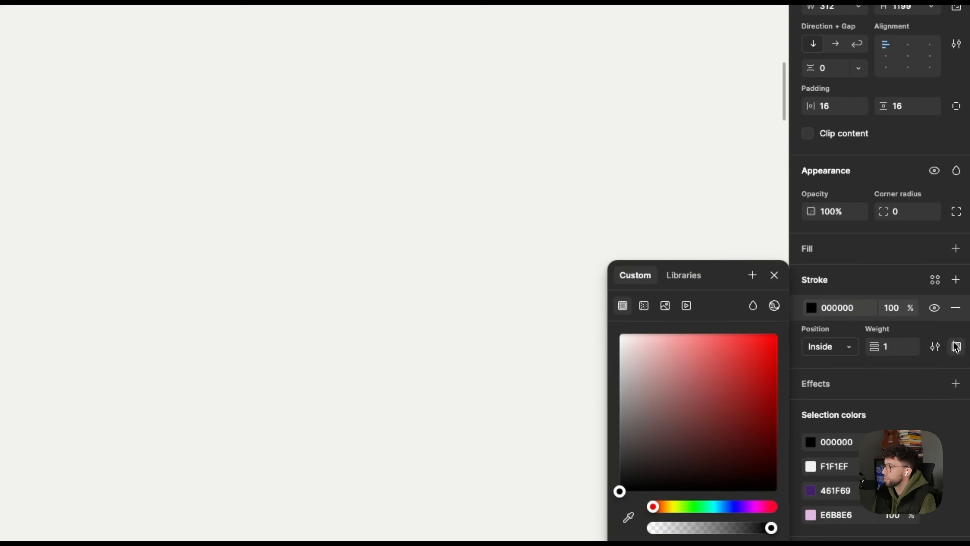
pyautogui.click(956, 346)
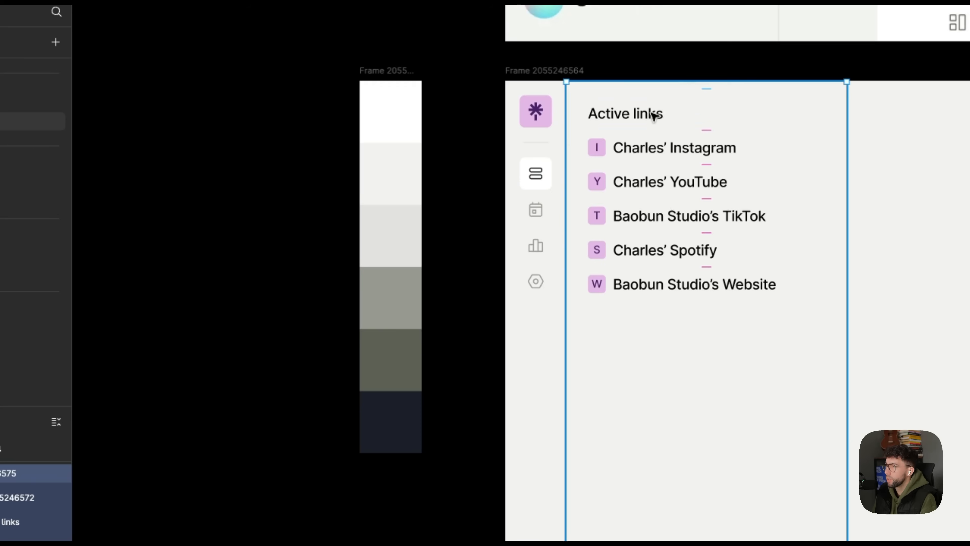
# Duplicate the Active links group within the panel and set the panel's gap between groups to 16
pyautogui.moveTo(651, 115); pyautogui.dragTo(647, 293)
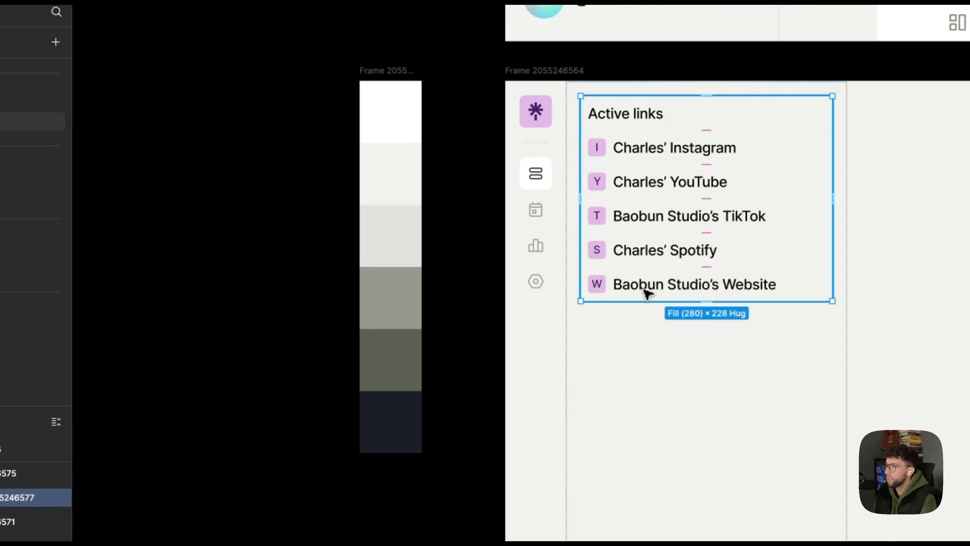
pyautogui.hotkey('ctrl', 'd')
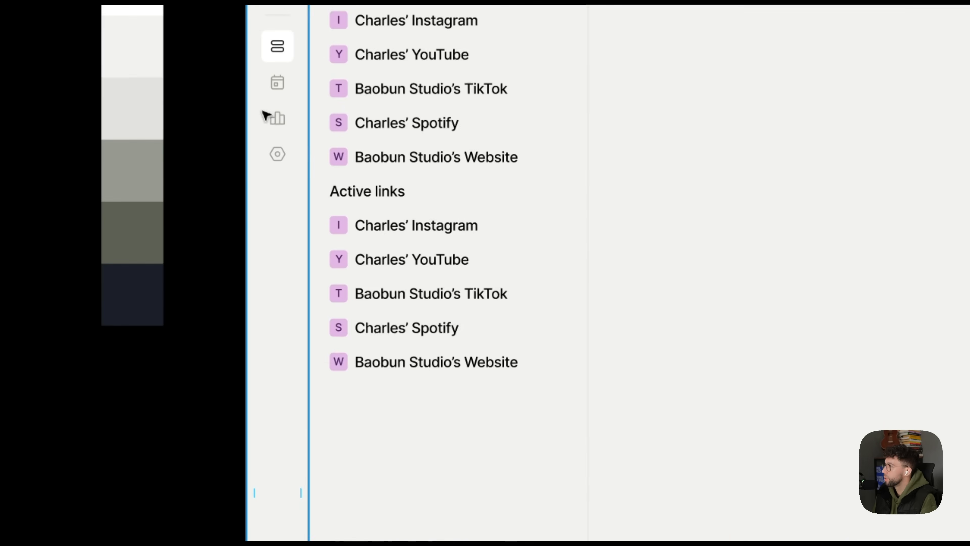
pyautogui.click(265, 114)
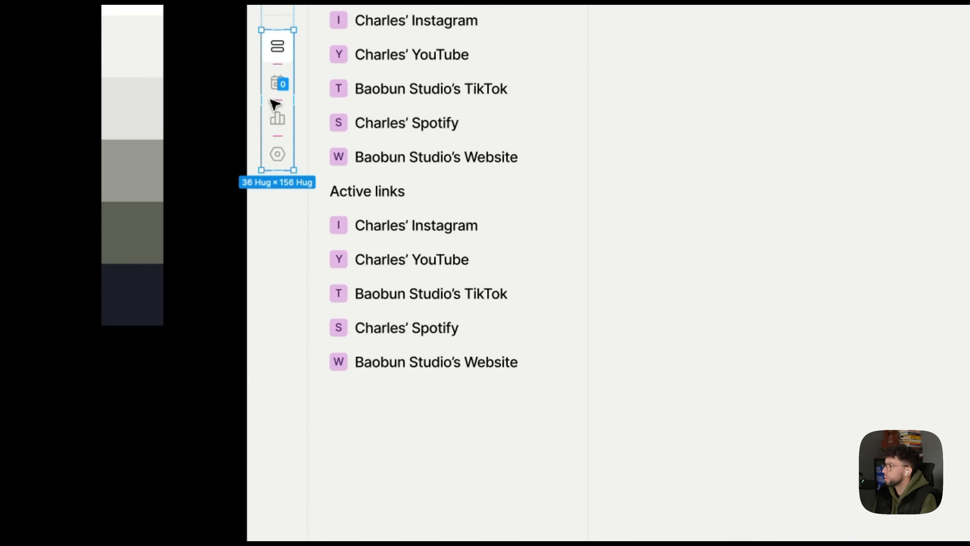
pyautogui.click(397, 231)
pyautogui.click(838, 262)
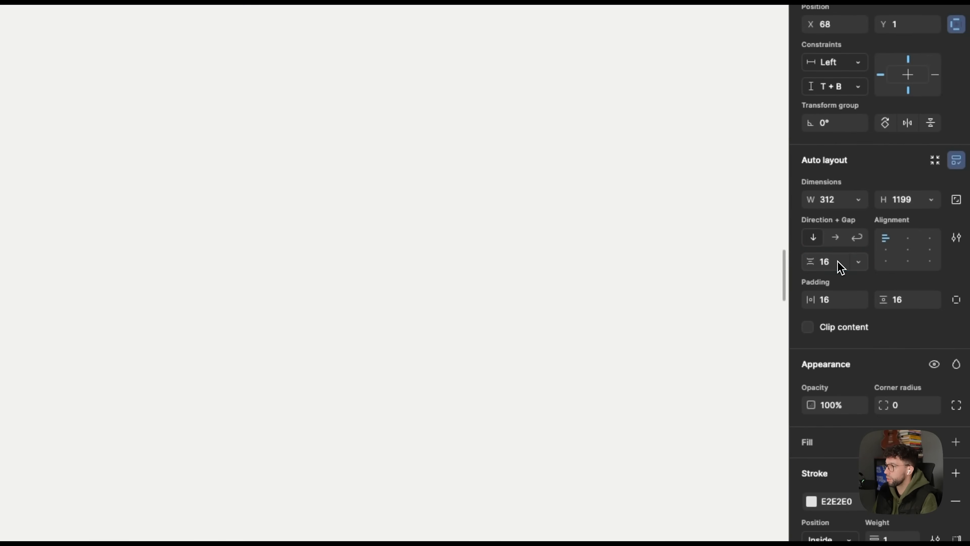
# Retitle the duplicated group as Archived links and reduce it to Pinterest, Link test and Personal website rows
pyautogui.doubleClick(502, 166)
pyautogui.write('Archived')
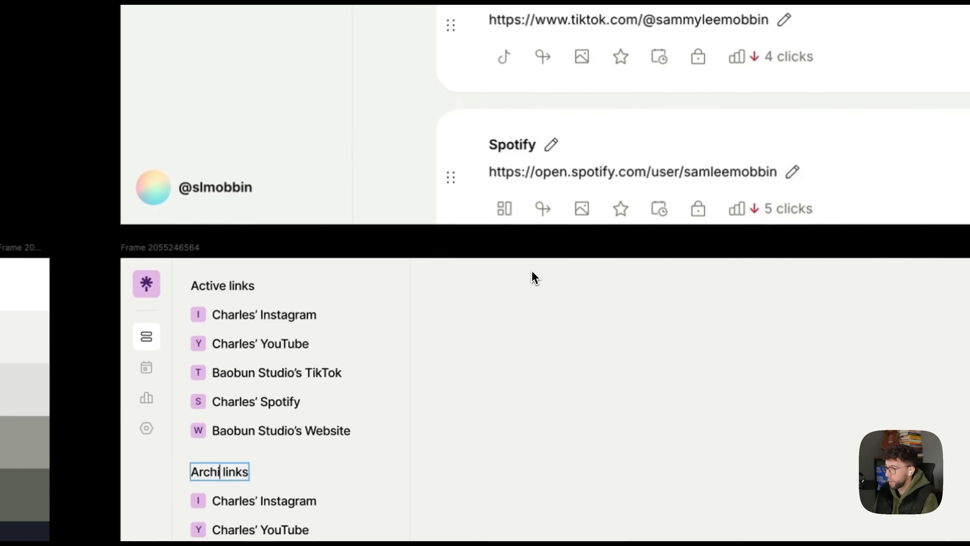
pyautogui.doubleClick(297, 502)
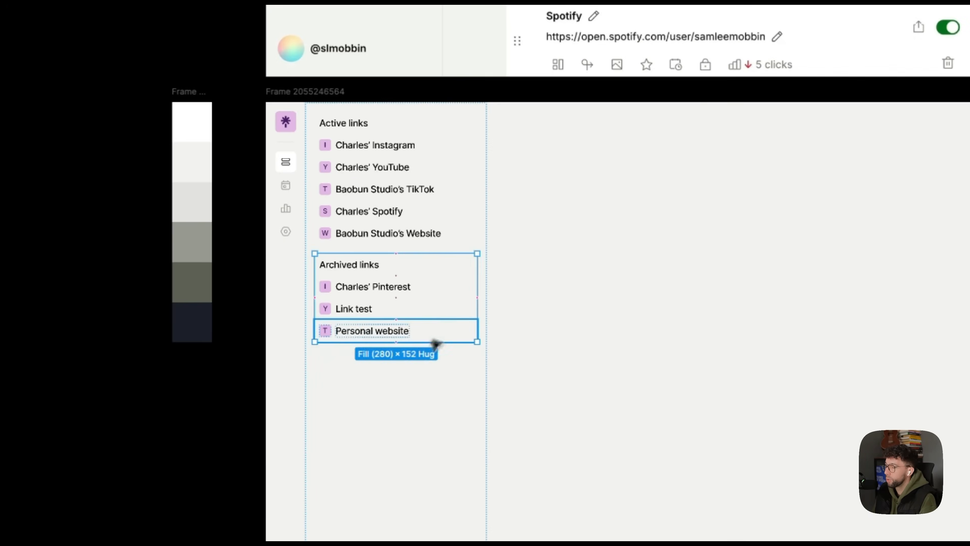
# Duplicate the Archived links group, retitle the copy as Collection and relabel its rows Business, Personal and Affiliates
pyautogui.hotkey('ctrl', 'd')
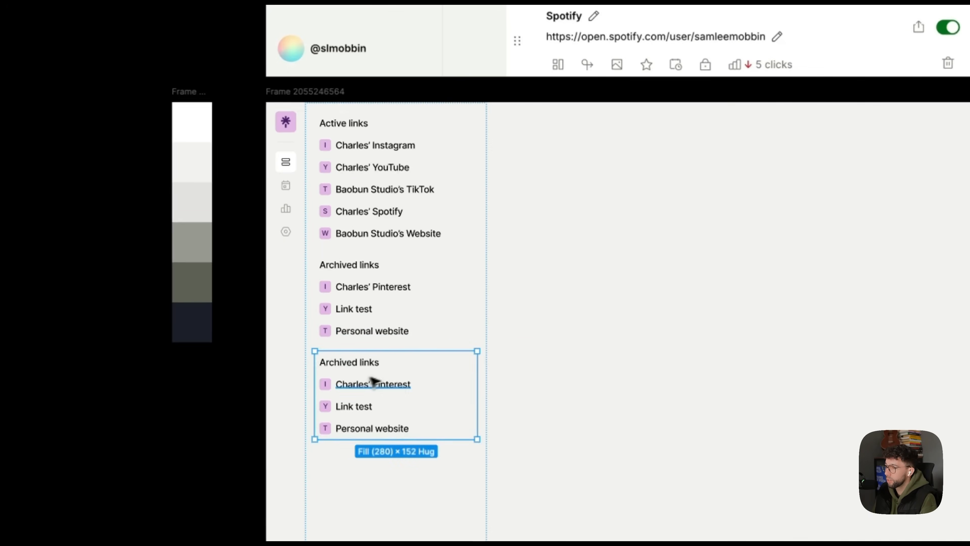
pyautogui.doubleClick(357, 362)
pyautogui.write('Collection')
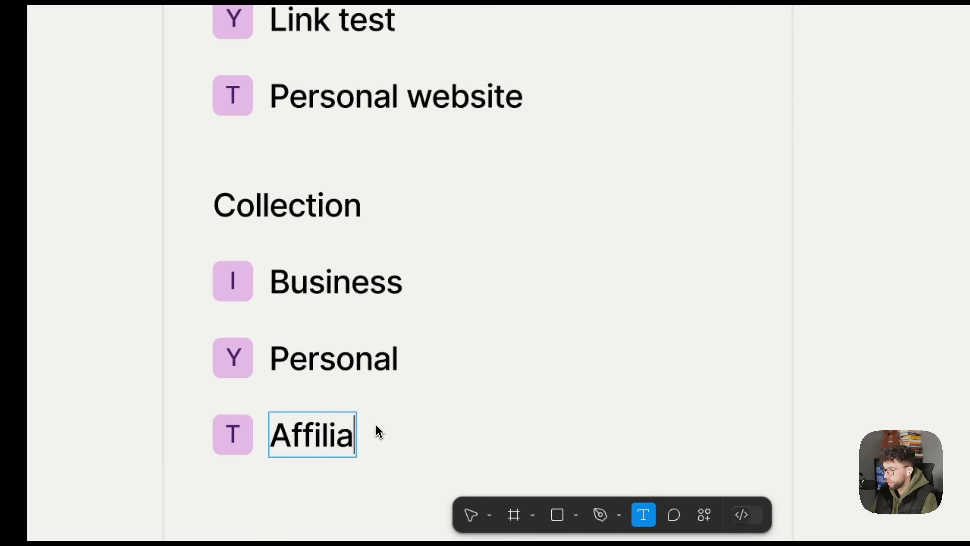
pyautogui.scroll(-3, 282, 346)
# Duplicate the Business label in its row, group the badge with the original label in auto layout, and set the row's gap to Auto
pyautogui.click(262, 303)
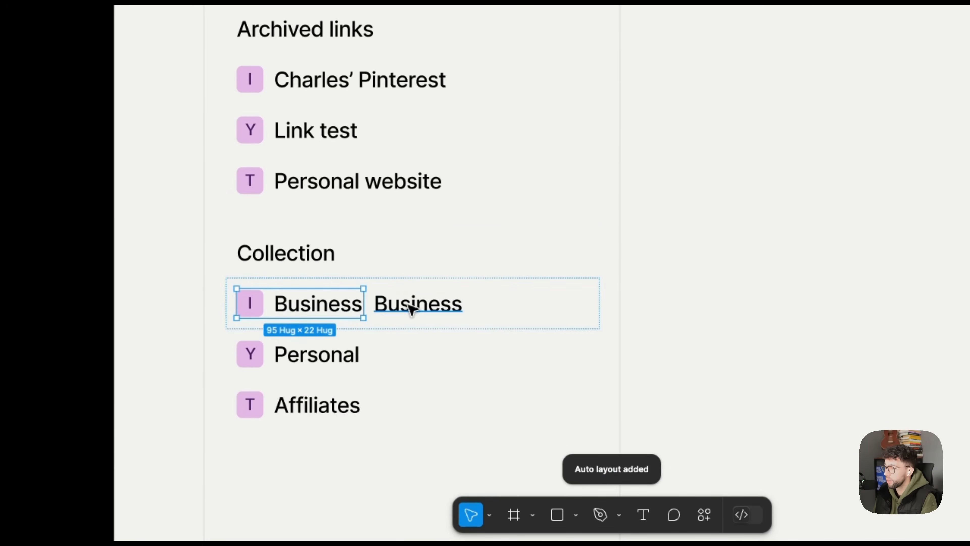
pyautogui.hotkey('shift', 'Return')
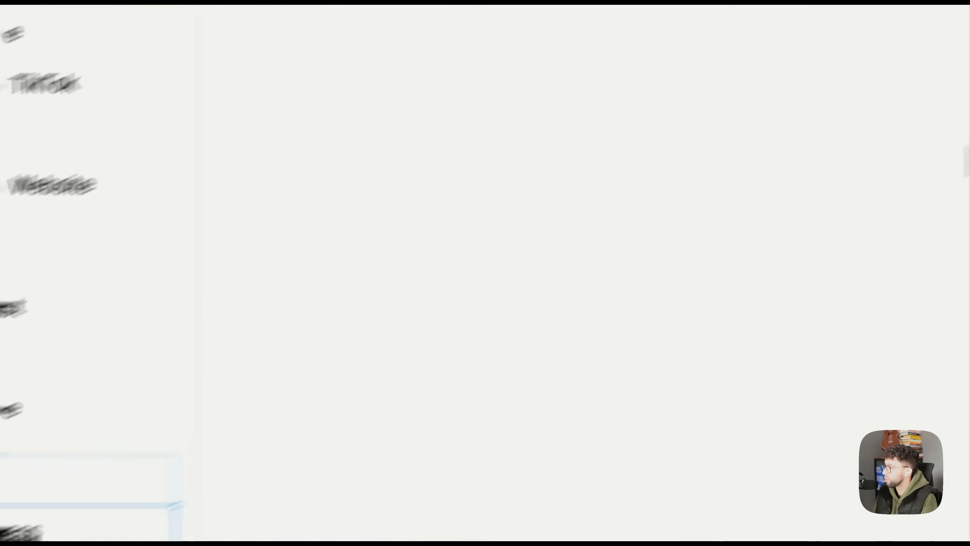
pyautogui.click(836, 172)
pyautogui.write('auto')
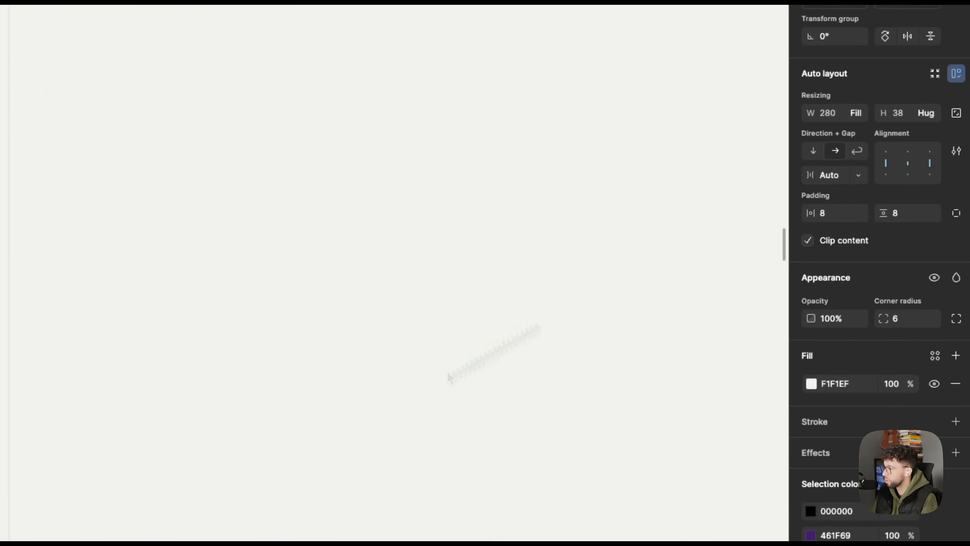
# Change the duplicated Business label to 12 and add matching right-aligned counts of 6 for Personal and 3 for Affiliates
pyautogui.doubleClick(341, 327)
pyautogui.press('super+a')
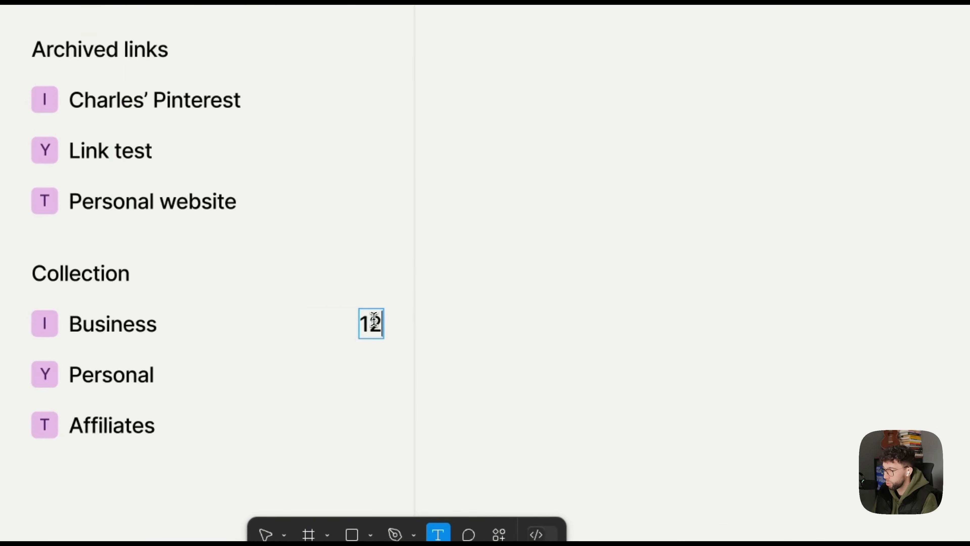
pyautogui.write('12')
pyautogui.press('Escape')
pyautogui.hotkey('shift', 'a')
pyautogui.click(45, 425)
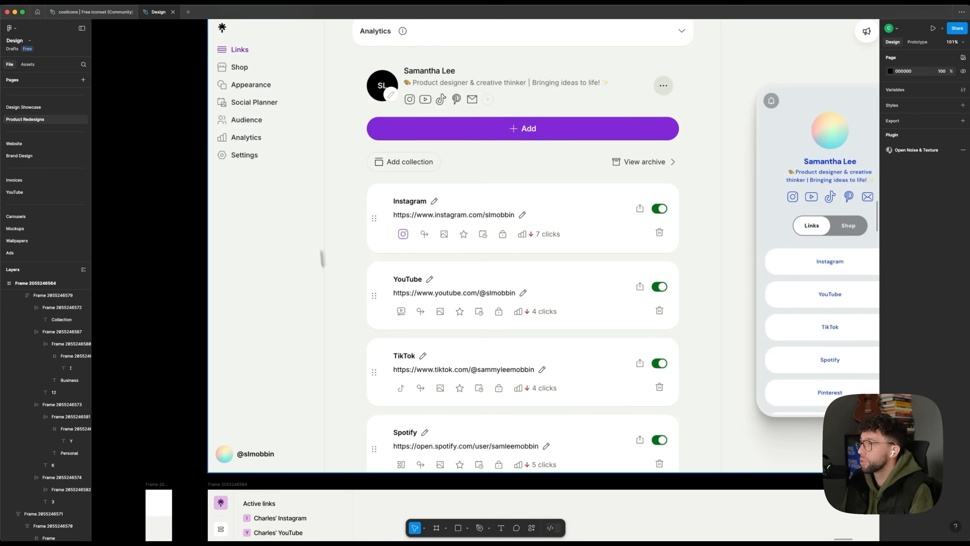
# Place a copy of the Instagram row above the Active links heading in the links panel
pyautogui.scroll(-9, 321, 267)
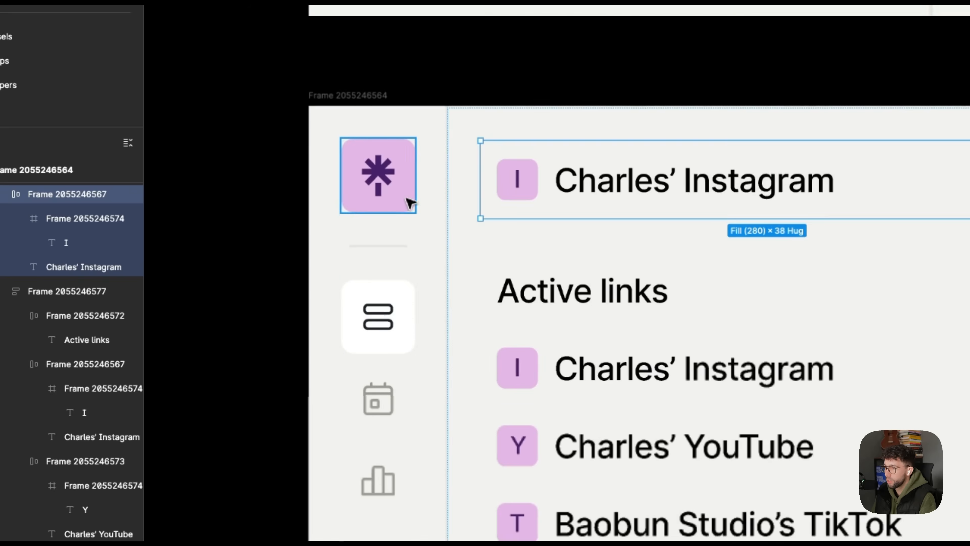
pyautogui.keyDown('super'); pyautogui.click(407, 203); pyautogui.keyUp('super')
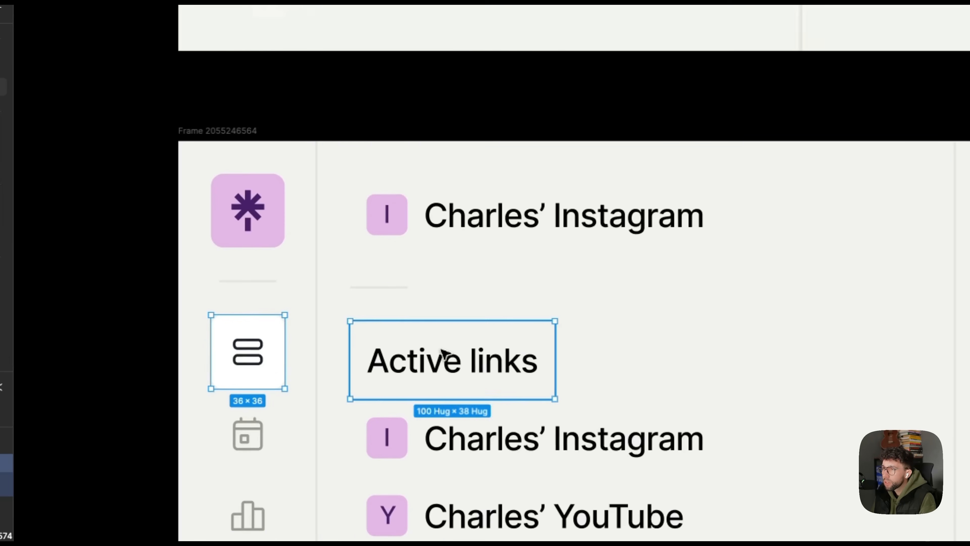
# Try a copy of the short sidebar divider between the panel's top row and the Active links heading
pyautogui.click(390, 309)
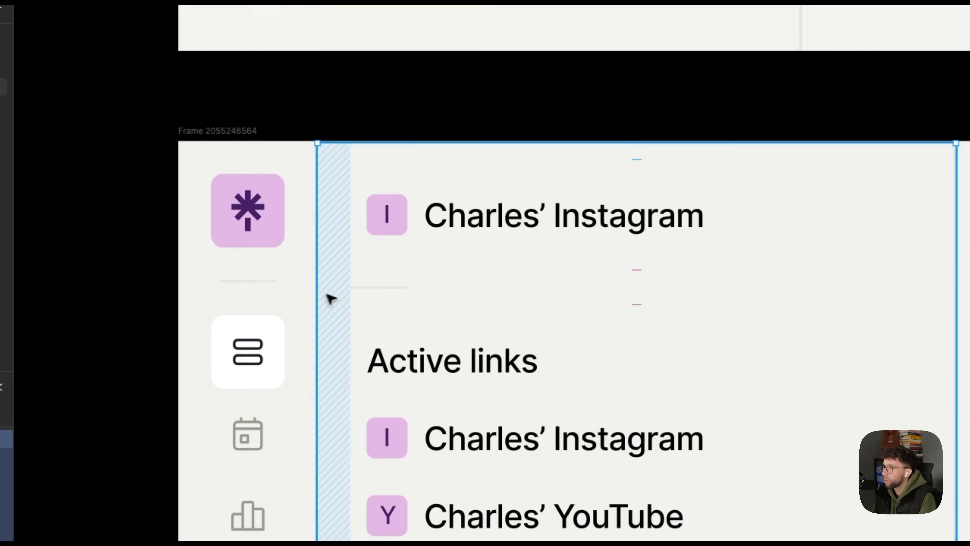
pyautogui.scroll(5, 256, 309)
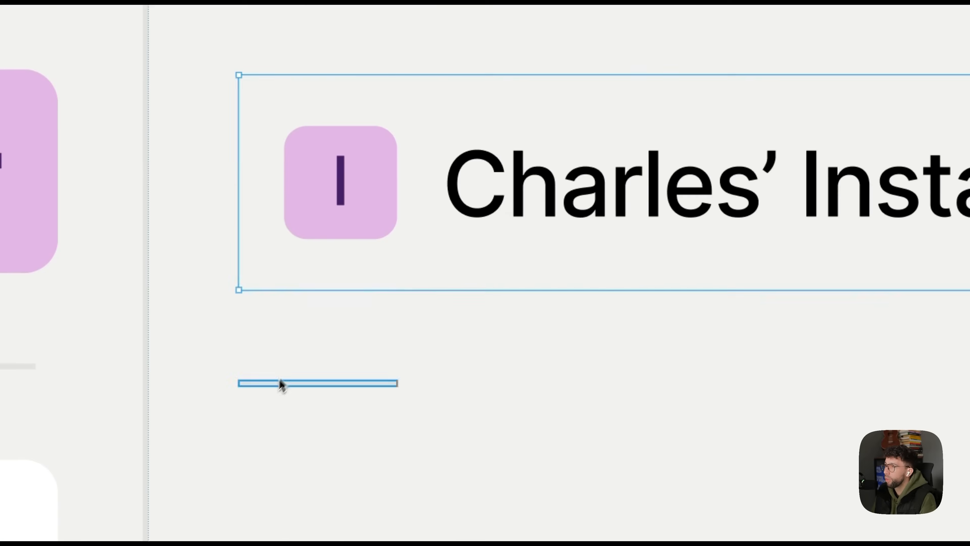
pyautogui.scroll(-5, 279, 385)
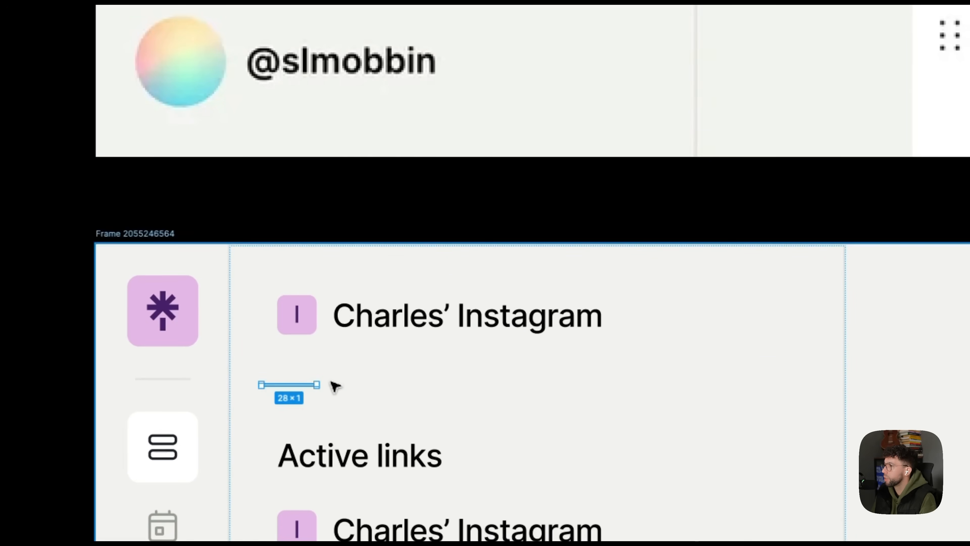
pyautogui.scroll(-3, 335, 386)
pyautogui.click(428, 346)
pyautogui.scroll(3, 338, 335)
pyautogui.click(445, 316)
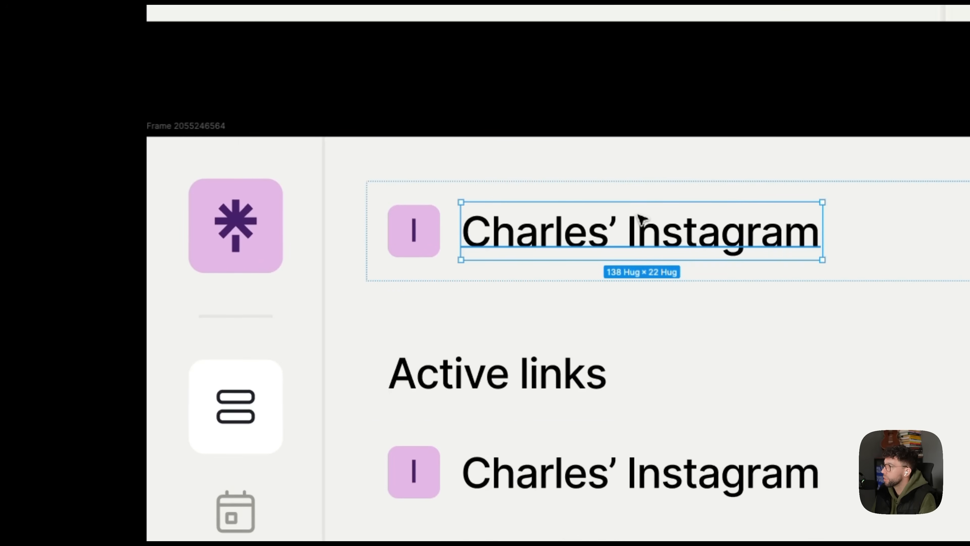
# Set the height of all heading and link rows in the links panel to 36
pyautogui.click(645, 195)
pyautogui.scroll(-5, 641, 153)
pyautogui.hscroll(2, 618, 92)
pyautogui.keyDown('shift'); pyautogui.click(418, 147); pyautogui.keyUp('shift')
pyautogui.keyDown('shift'); pyautogui.click(458, 185); pyautogui.keyUp('shift')
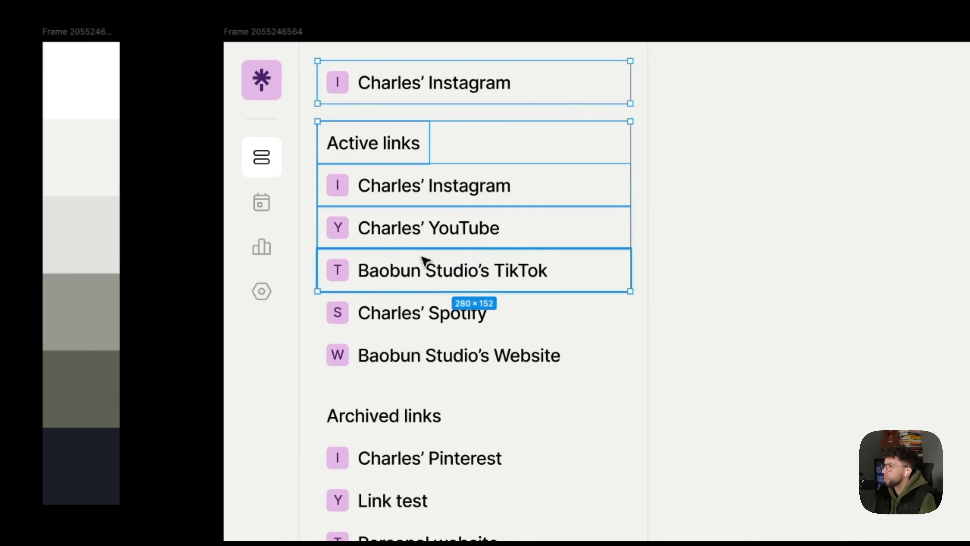
pyautogui.click(900, 256)
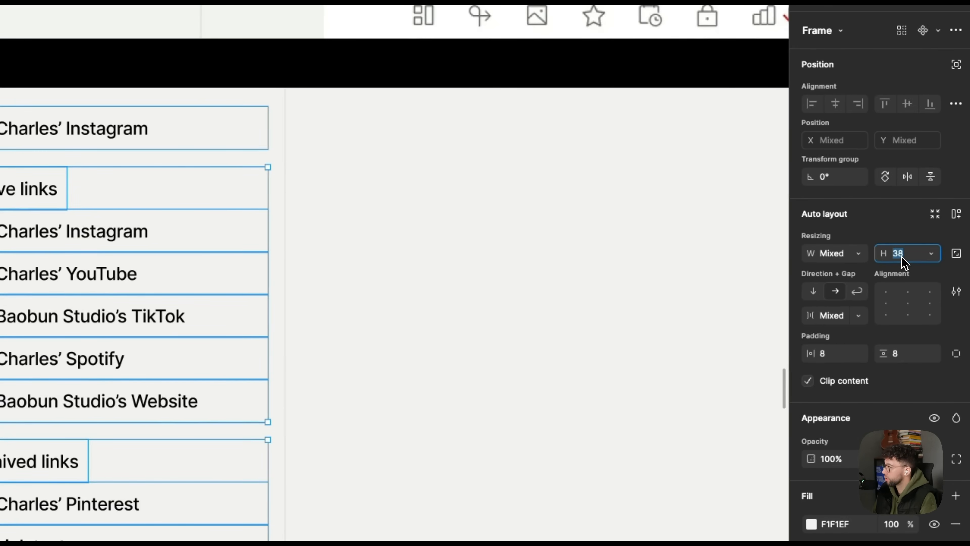
pyautogui.write('36')
pyautogui.press('Return')
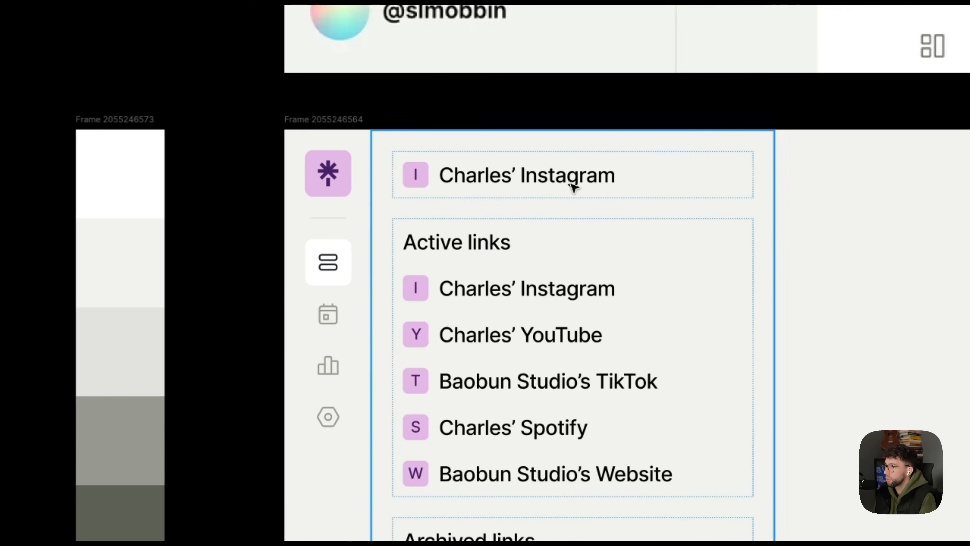
# Add a full-width divider under the panel's top row and change that row's label to Links
pyautogui.scroll(5, 573, 186)
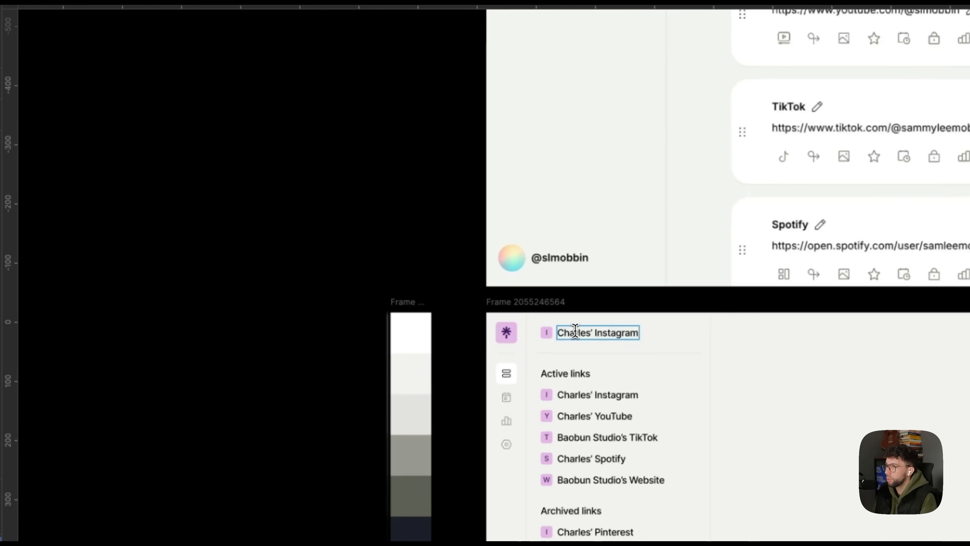
pyautogui.scroll(5, 600, 332)
pyautogui.tripleClick(613, 335)
pyautogui.scroll(-1, 603, 335)
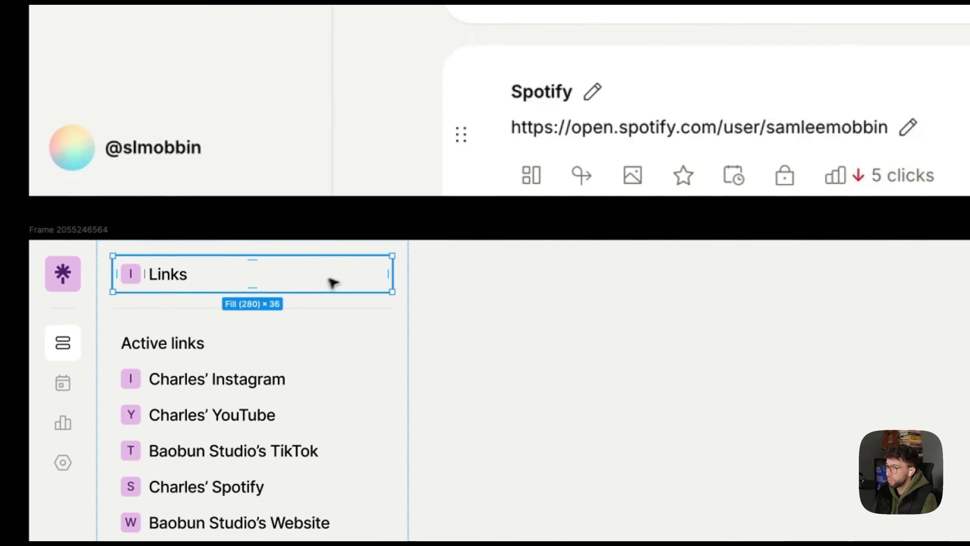
# Turn the top row into side-by-side Links and Shop tabs with a gap of 4, a white Links tab and a grey Shop label
pyautogui.hotkey('ctrl', 'd')
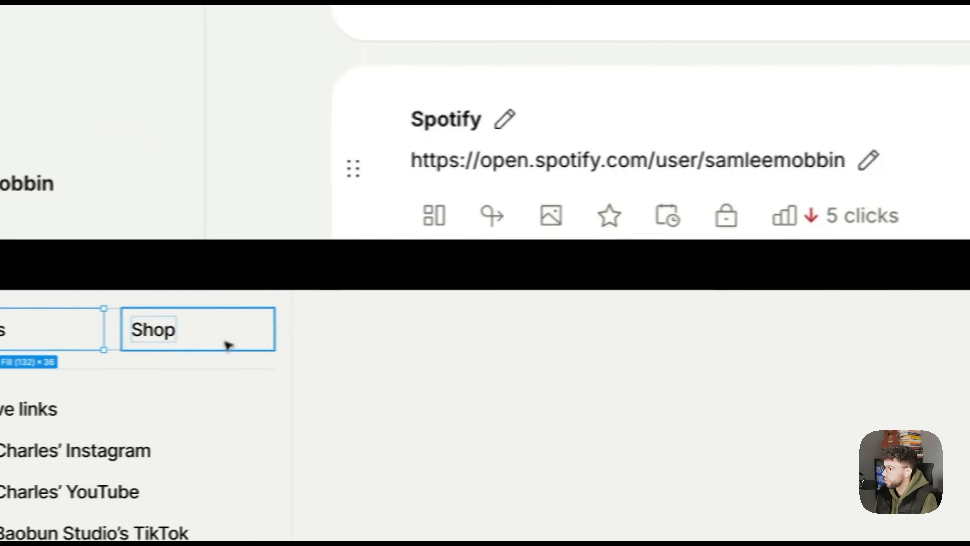
pyautogui.hotkey('shift', 'Return')
pyautogui.click(836, 246)
pyautogui.write('4')
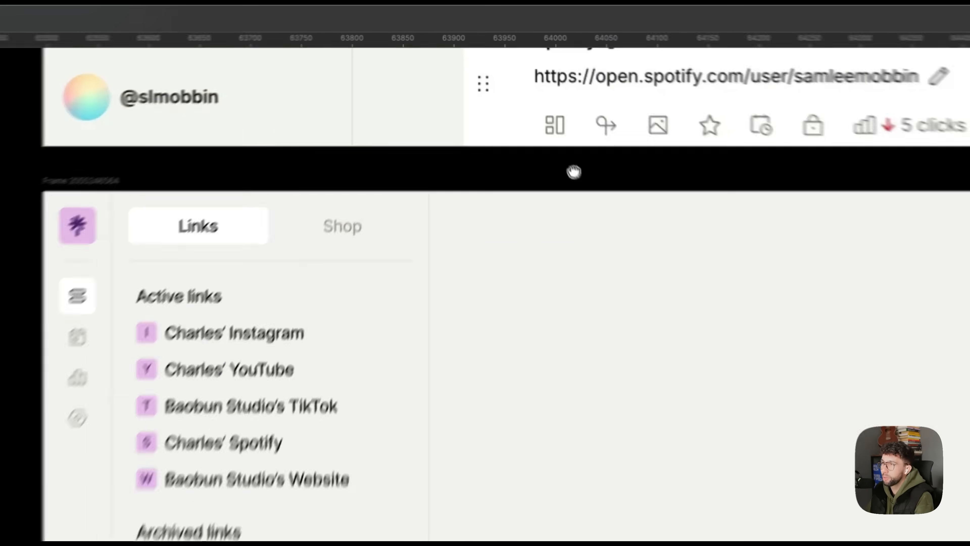
# Try a font size of 14 on the text in the links panel
pyautogui.keyDown('super'); pyautogui.click(437, 261); pyautogui.keyUp('super')
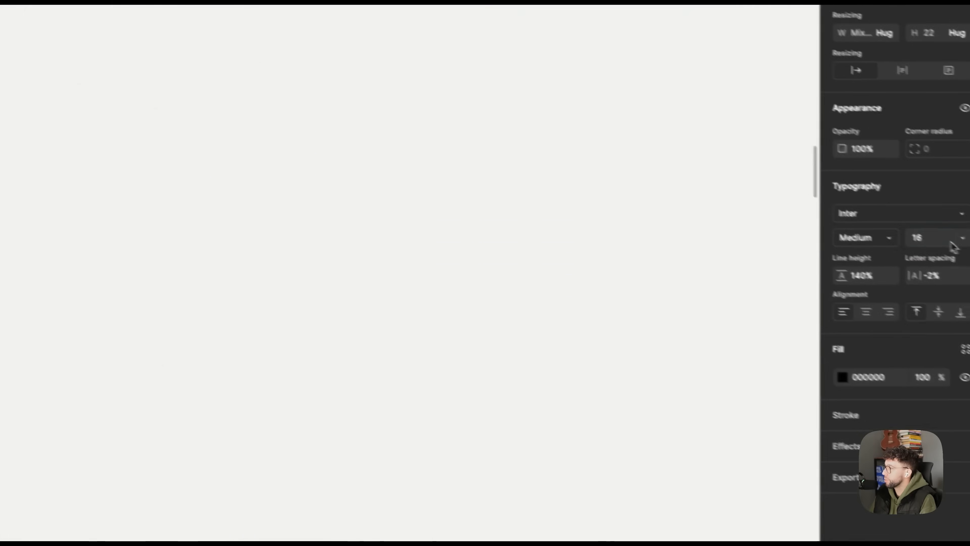
pyautogui.click(921, 229)
pyautogui.write('14')
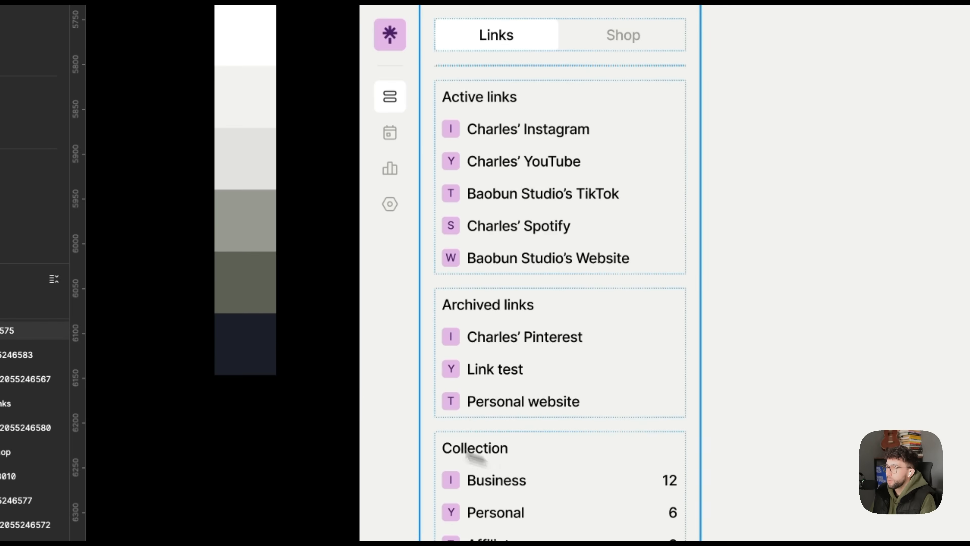
# Delete the divider beneath the Links and Shop tabs and undo the deletion
pyautogui.scroll(-2, 300, 453)
pyautogui.moveTo(300, 451); pyautogui.dragTo(273, 340)
pyautogui.click(562, 276)
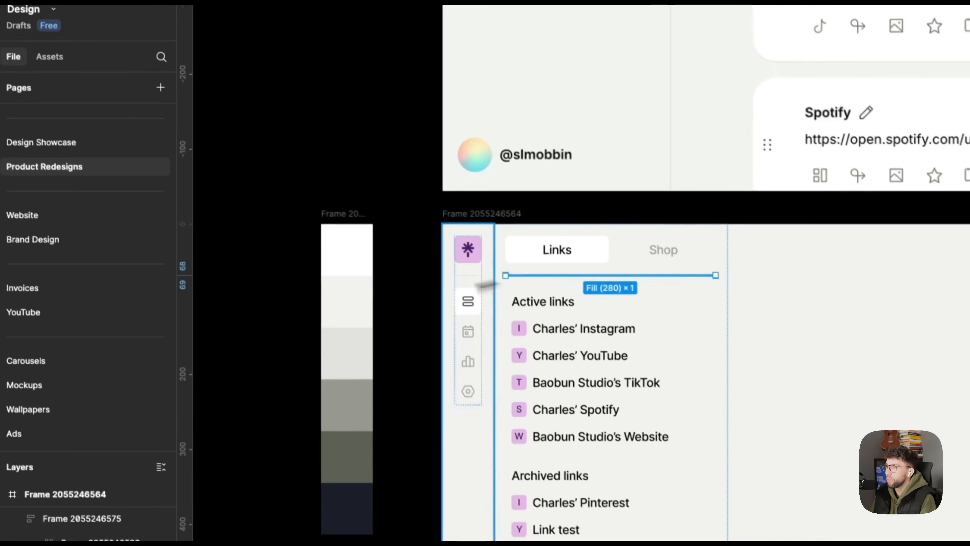
pyautogui.press('Delete')
pyautogui.hotkey('ctrl', 'z')
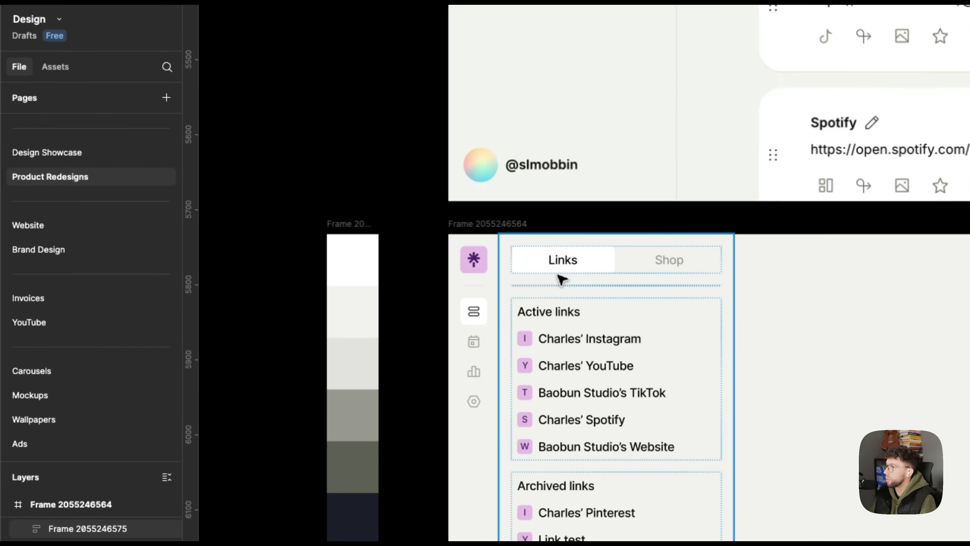
pyautogui.scroll(2, 561, 279)
pyautogui.moveTo(371, 310); pyautogui.dragTo(414, 243)
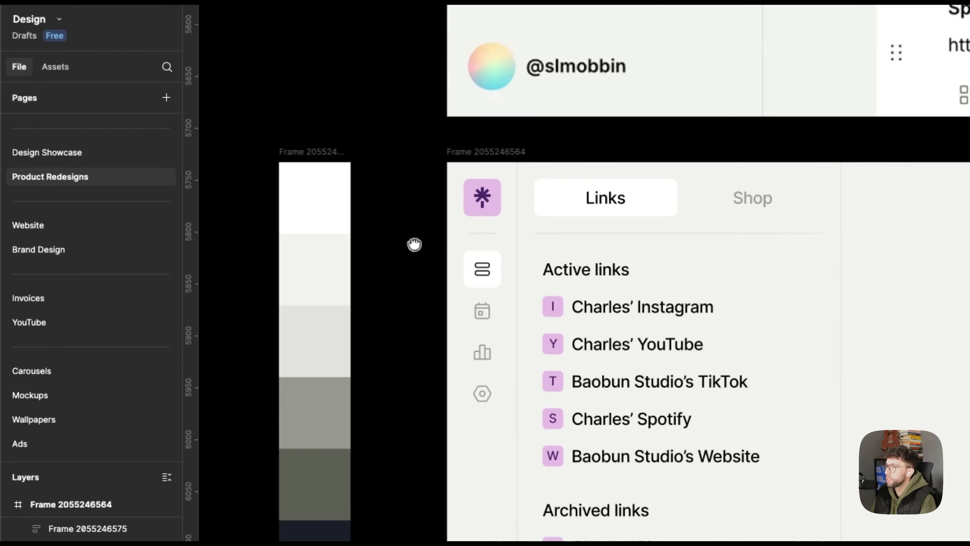
# Set the heading and item rows in the links panel's lists to fill the container's width
pyautogui.click(557, 253)
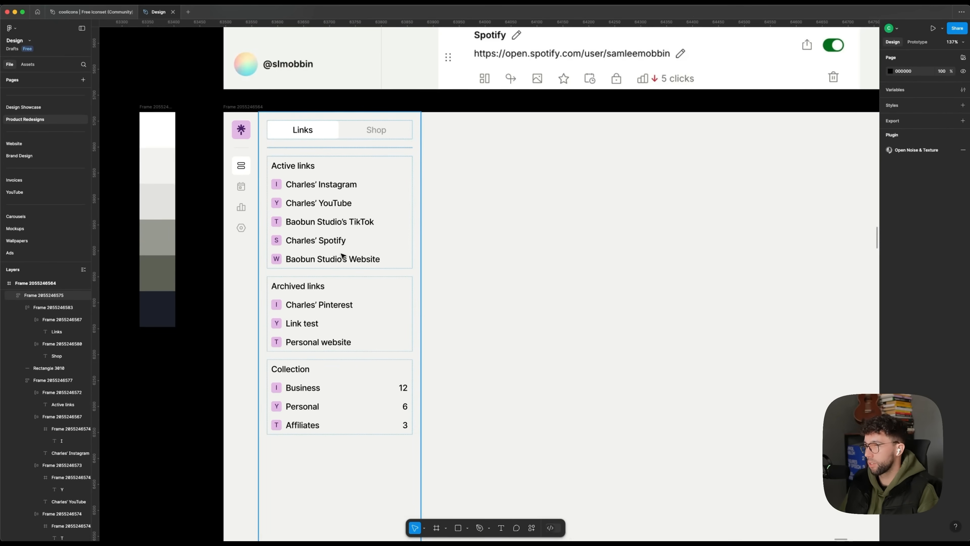
pyautogui.click(304, 172)
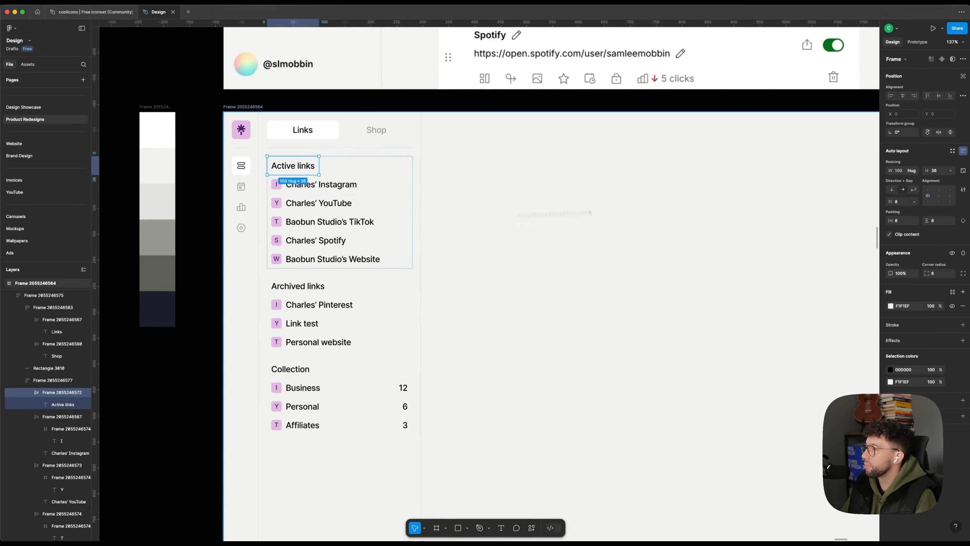
pyautogui.press('super+a')
pyautogui.click(914, 171)
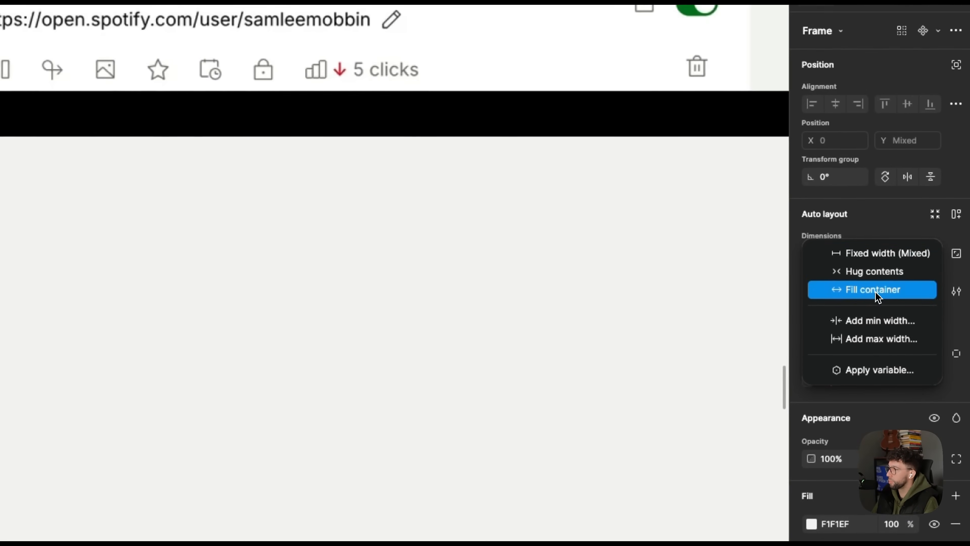
pyautogui.click(875, 290)
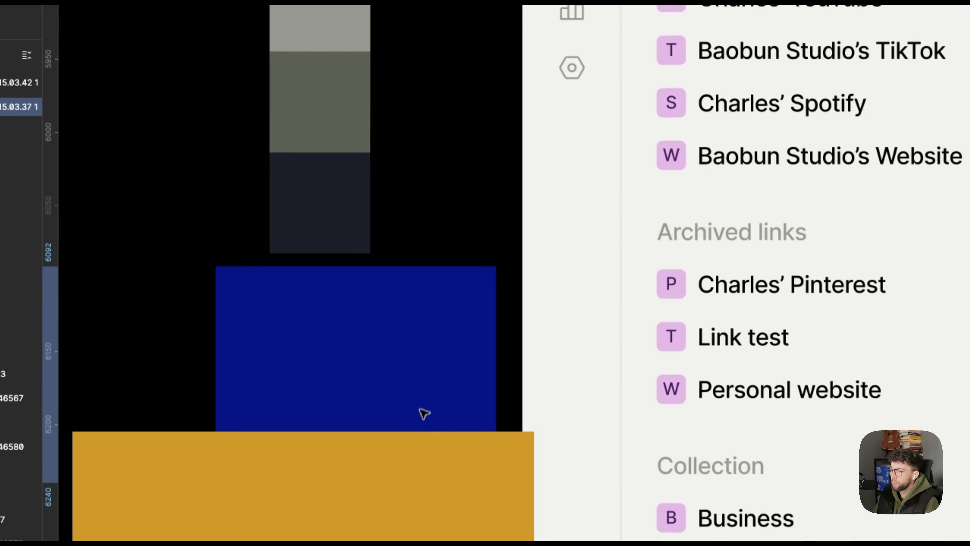
# Recolour the YouTube link's badge using blue 0A1487 for its letter and its fill, with the fill at 12% opacity
pyautogui.click(422, 411)
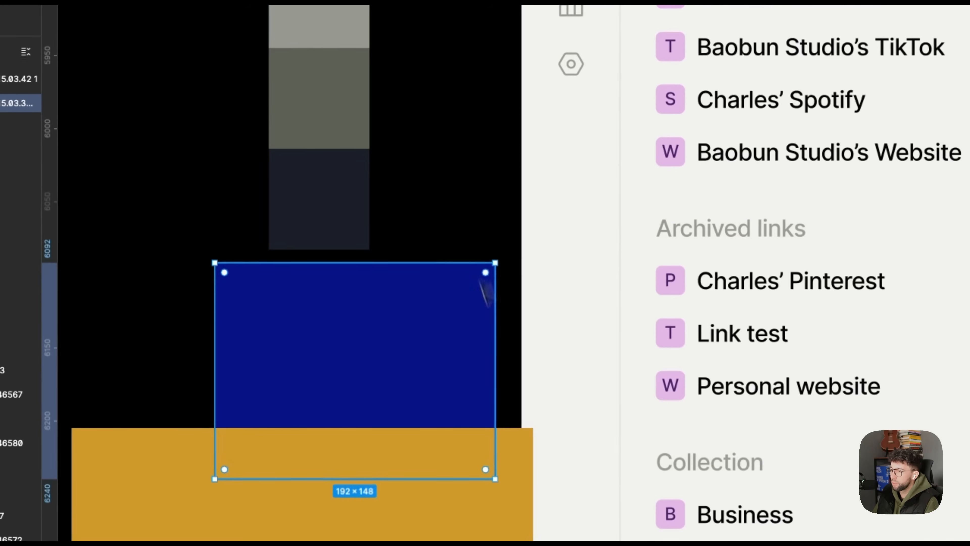
pyautogui.scroll(3, 577, 104)
pyautogui.keyDown('super'); pyautogui.click(630, 68); pyautogui.keyUp('super')
pyautogui.press('i')
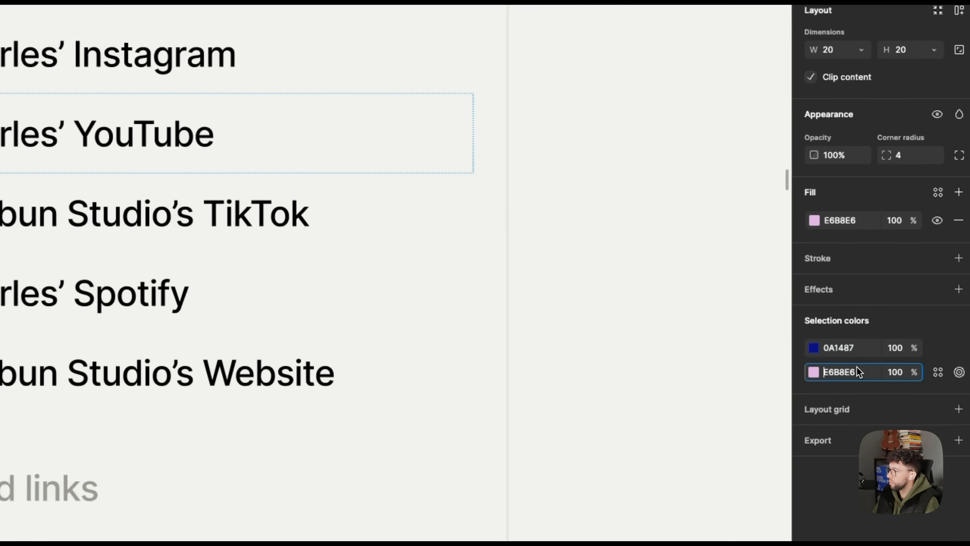
pyautogui.click(893, 371)
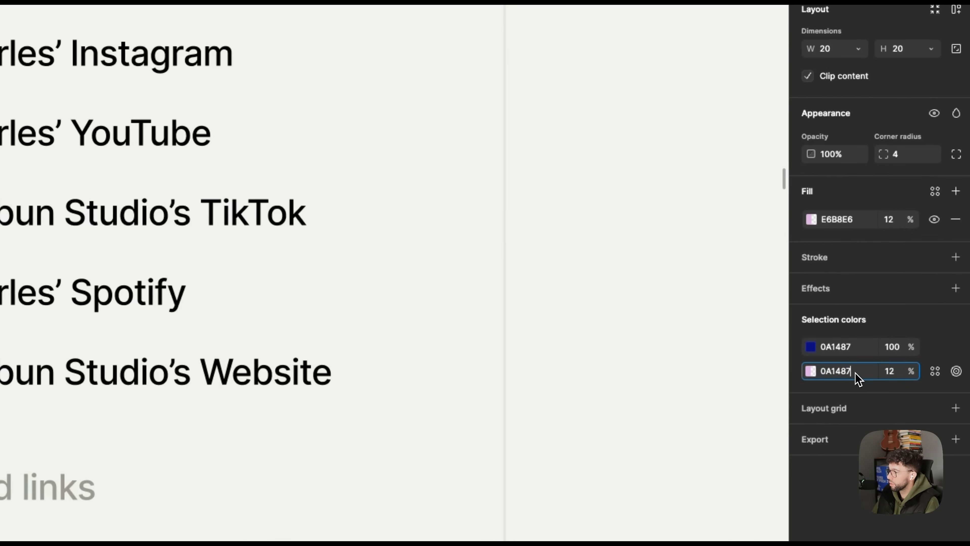
# Vary the badge colours across the lists, reusing the website link's teal badge for Link test, and make the Collection counts grey
pyautogui.scroll(-3, 91, 181)
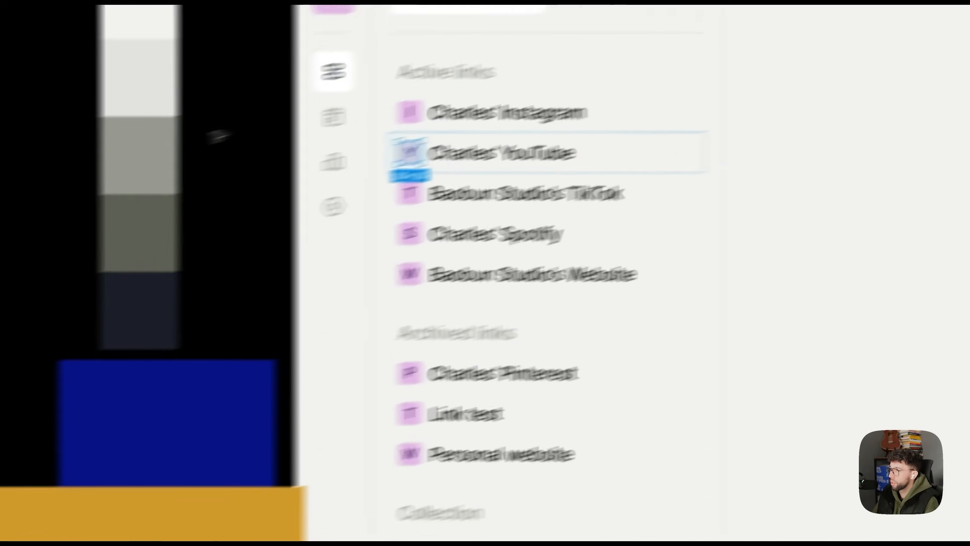
pyautogui.click(372, 163)
pyautogui.press('super+v')
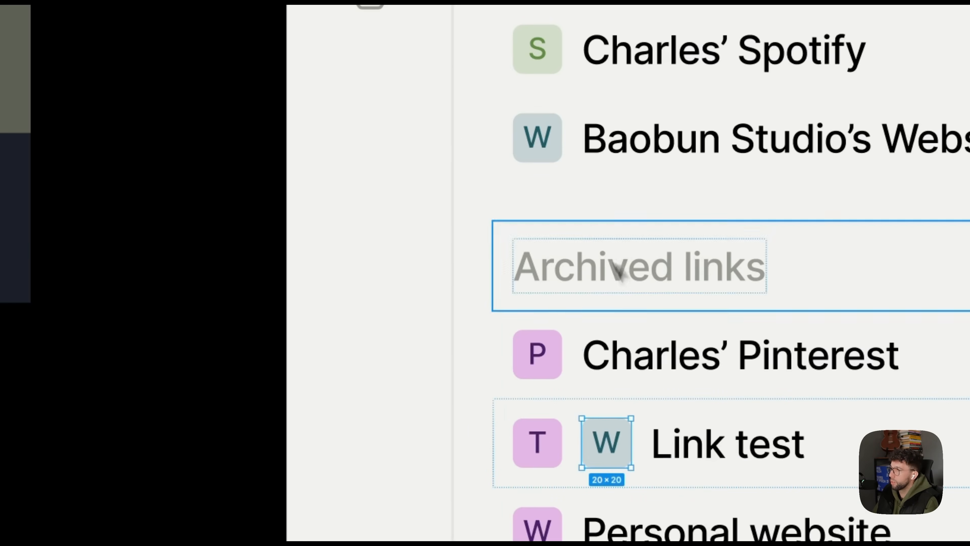
pyautogui.moveTo(273, 361); pyautogui.dragTo(235, 361)
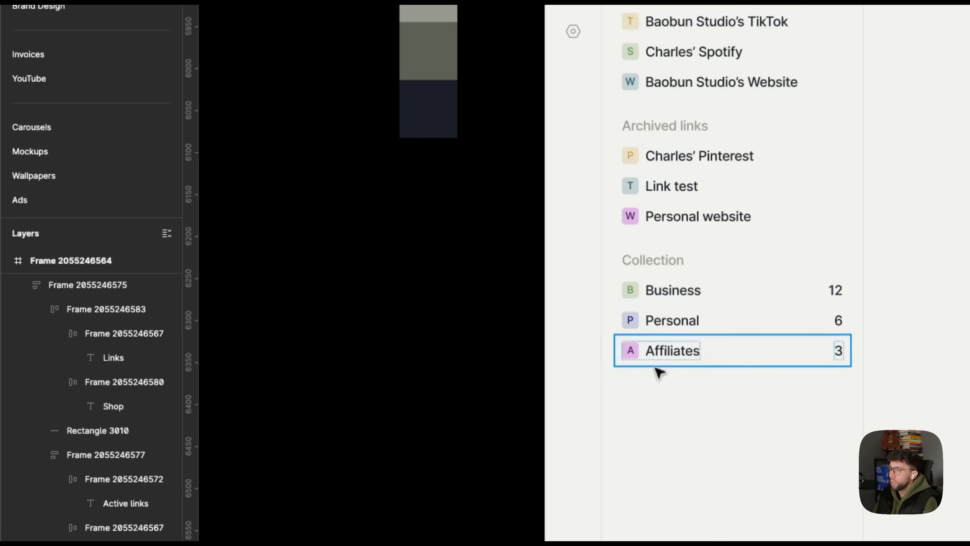
pyautogui.keyDown('shift'); pyautogui.click(673, 321); pyautogui.keyUp('shift')
pyautogui.keyDown('shift'); pyautogui.click(838, 350); pyautogui.keyUp('shift')
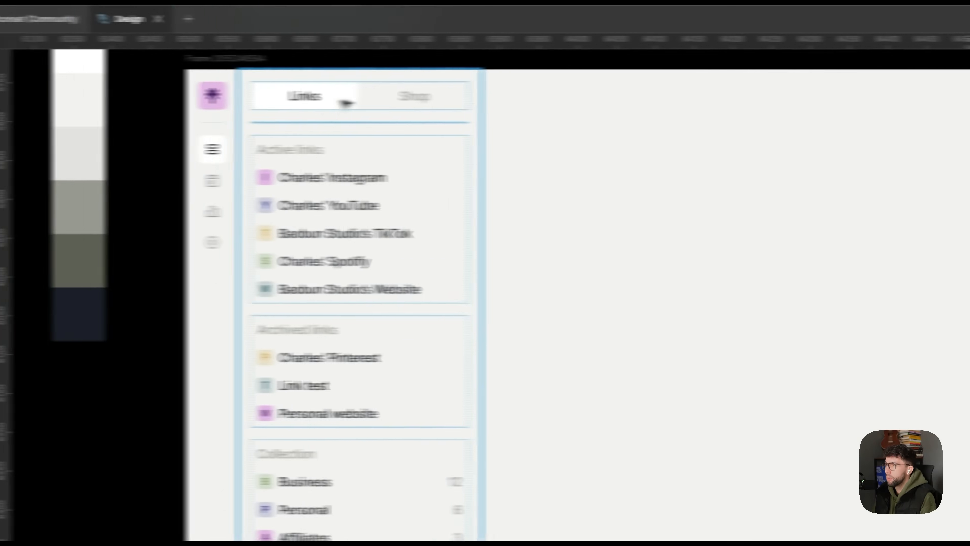
# Try adding a copy of the white Links tab beneath the Collection list in the links panel
pyautogui.click(342, 100)
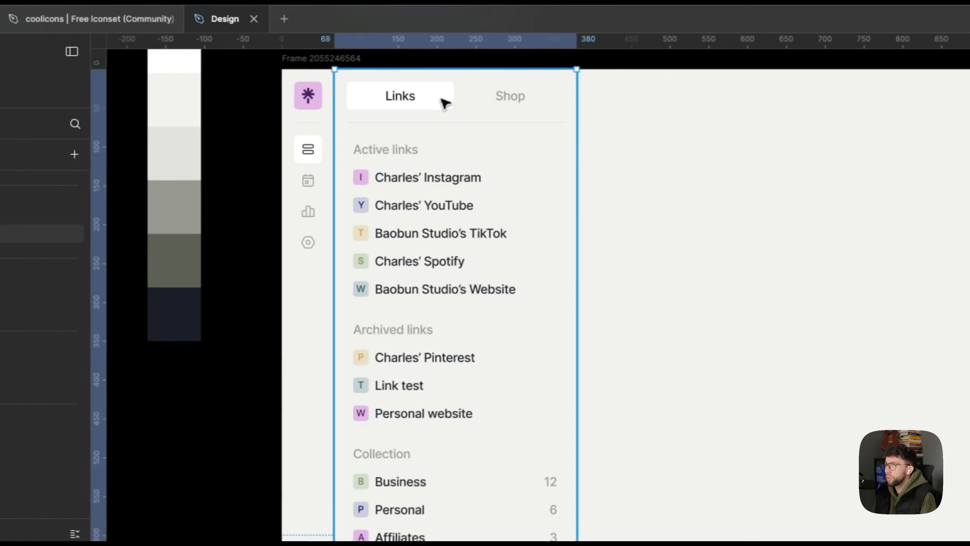
pyautogui.doubleClick(342, 101)
pyautogui.click(396, 415)
pyautogui.click(501, 397)
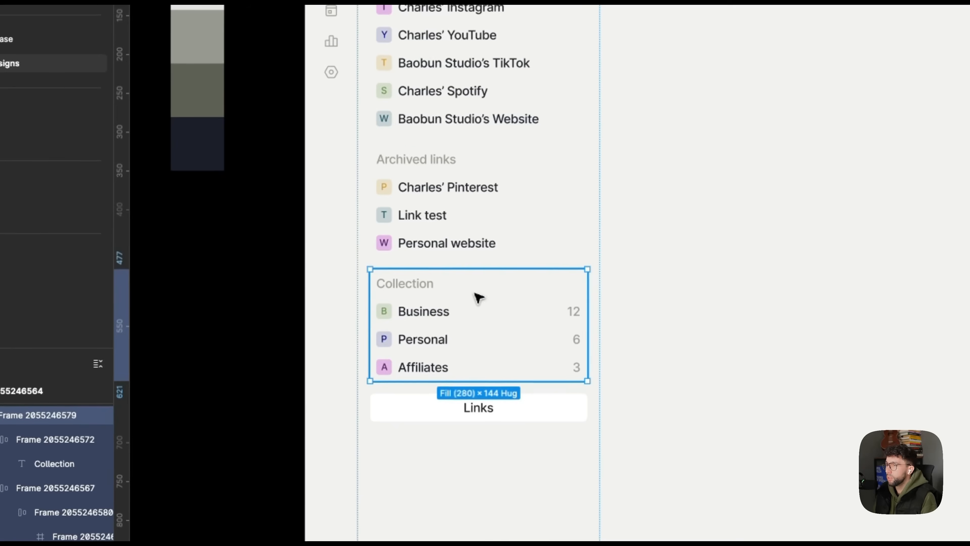
# Try wrapping the tabs, divider and lists in one auto layout group and setting the panel's gap to auto
pyautogui.keyDown('shift'); pyautogui.click(448, 122); pyautogui.keyUp('shift')
pyautogui.keyDown('shift'); pyautogui.click(292, 123); pyautogui.keyUp('shift')
pyautogui.keyDown('shift'); pyautogui.click(311, 107); pyautogui.keyUp('shift')
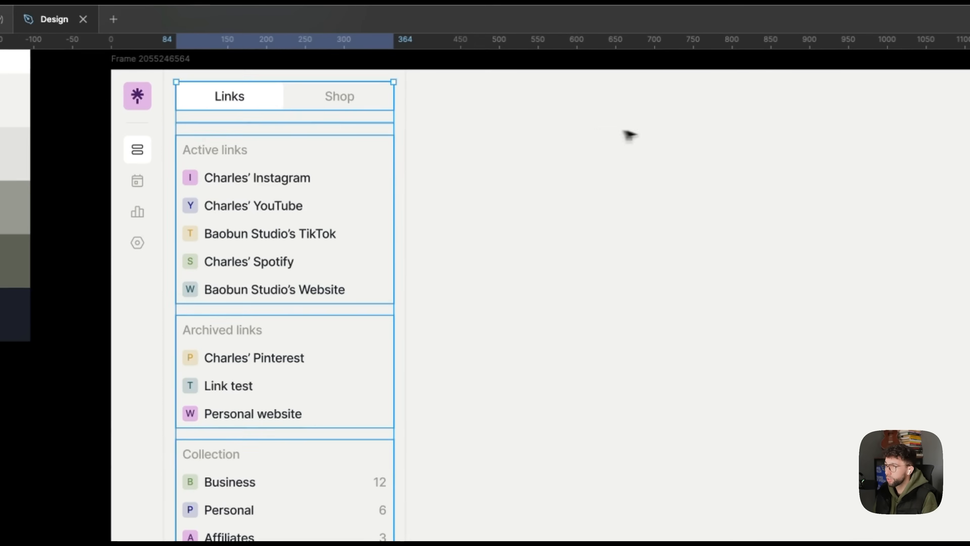
pyautogui.hotkey('shift', 'a')
pyautogui.hotkey('shift', 'Return')
pyautogui.click(836, 260)
pyautogui.write('auto')
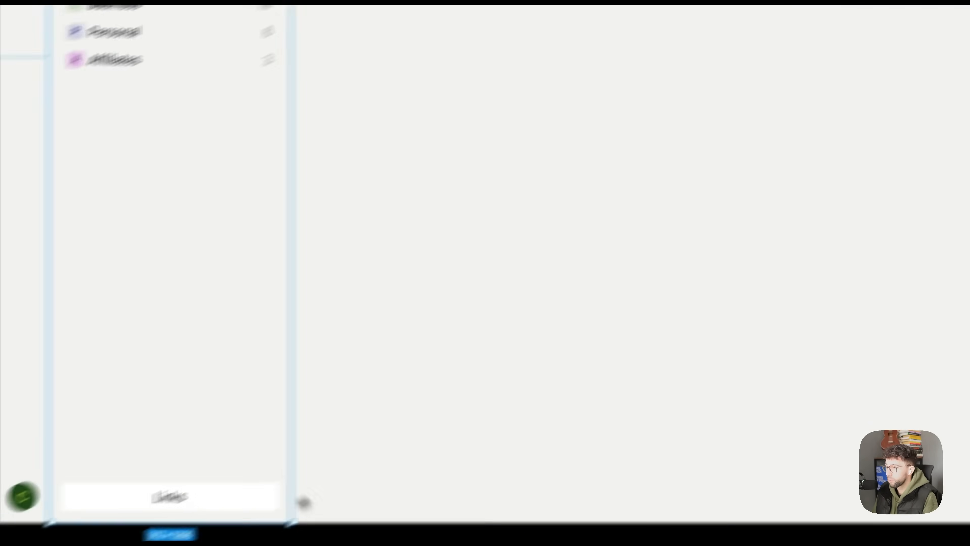
# Try relabelling the full-width button at the foot of the links panel as Trash
pyautogui.doubleClick(281, 444)
pyautogui.write('Trash')
pyautogui.press('Escape')
pyautogui.hotkey('shift', 'Return')
pyautogui.scroll(-5, 673, 274)
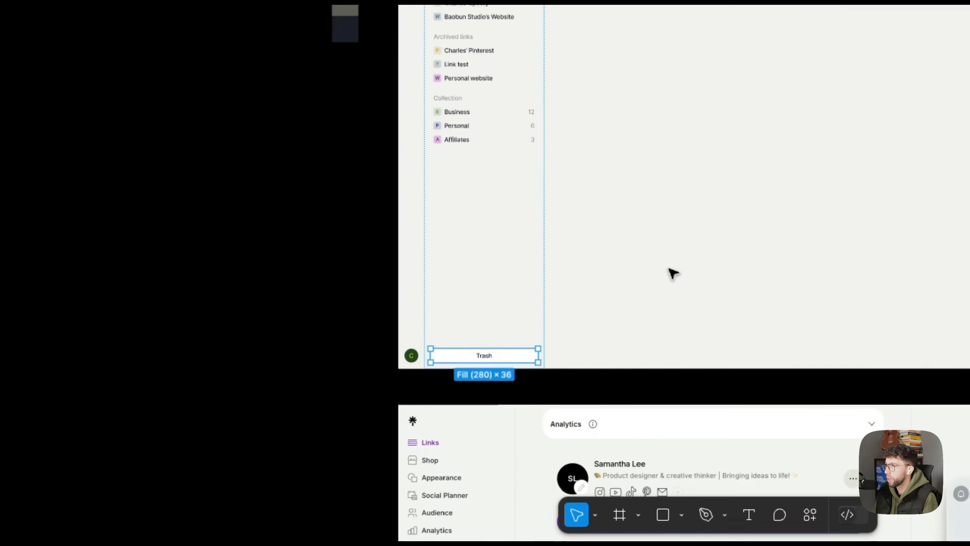
pyautogui.scroll(5, 672, 272)
pyautogui.scroll(5, 671, 271)
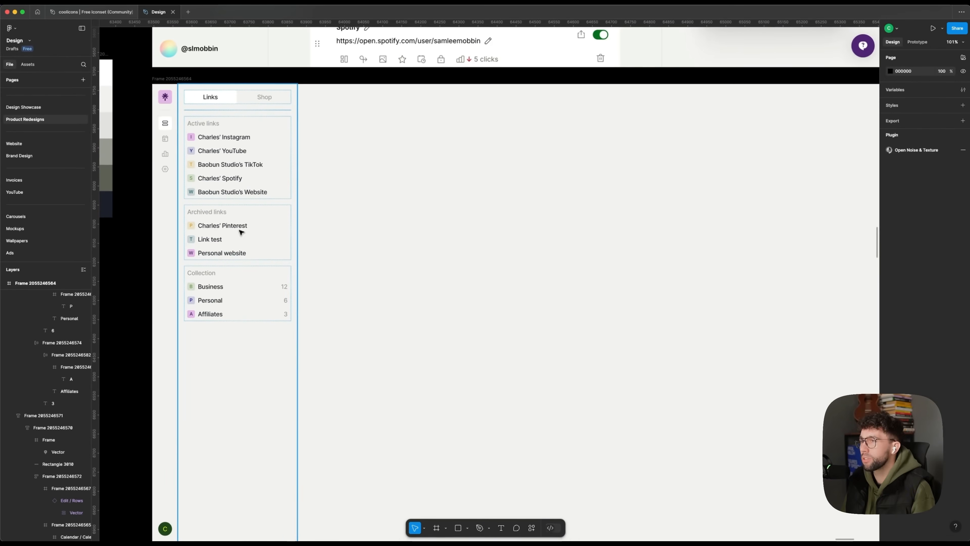
pyautogui.click(269, 224)
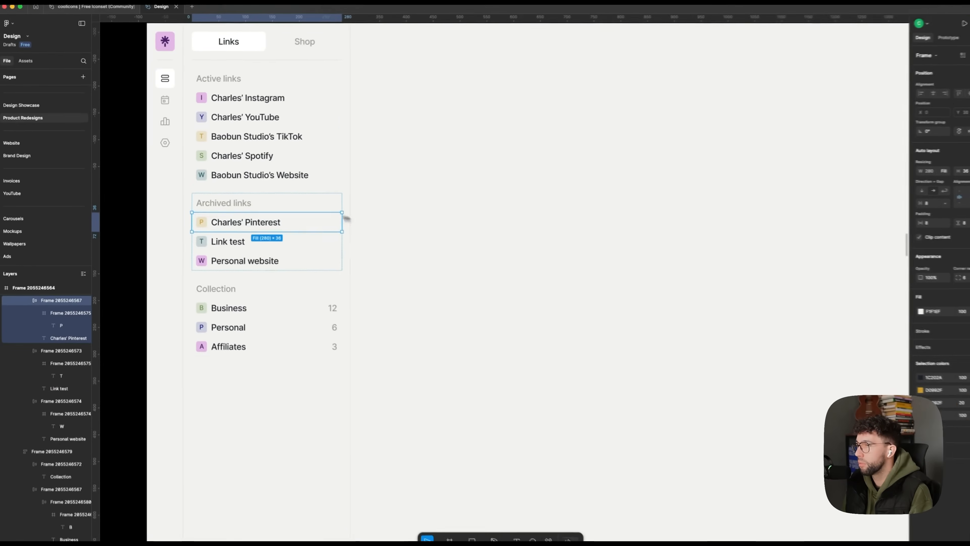
pyautogui.scroll(-2, 377, 233)
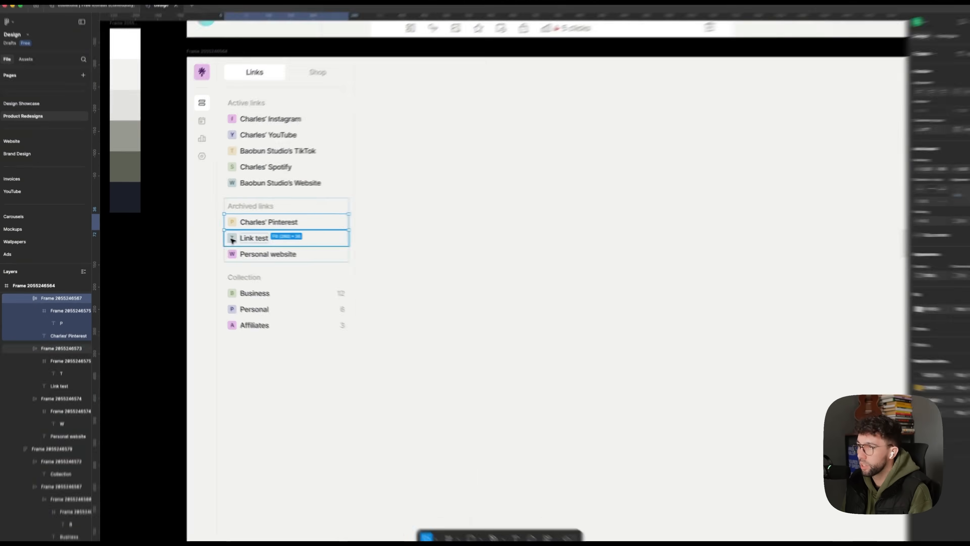
pyautogui.click(411, 222)
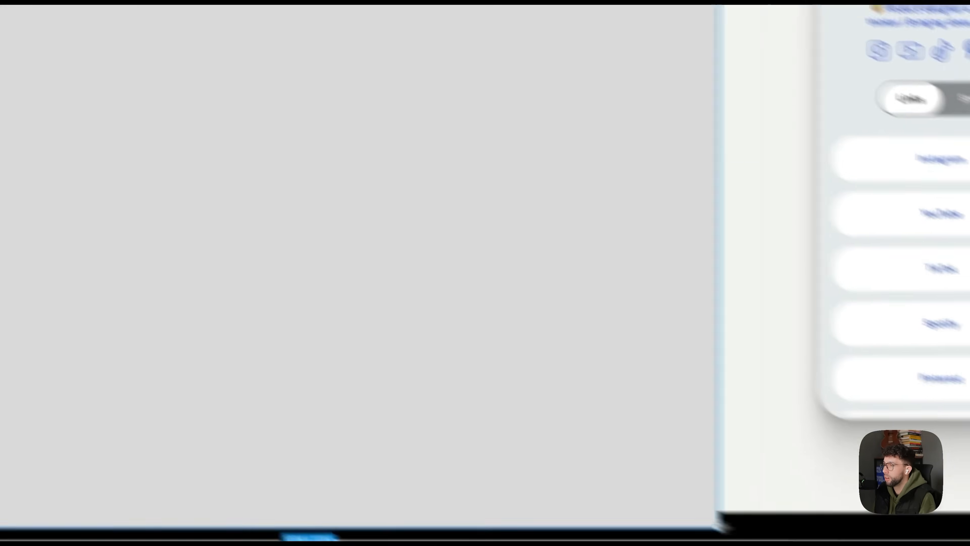
pyautogui.moveTo(722, 527); pyautogui.dragTo(314, 193)
pyautogui.scroll(-3, 558, 427)
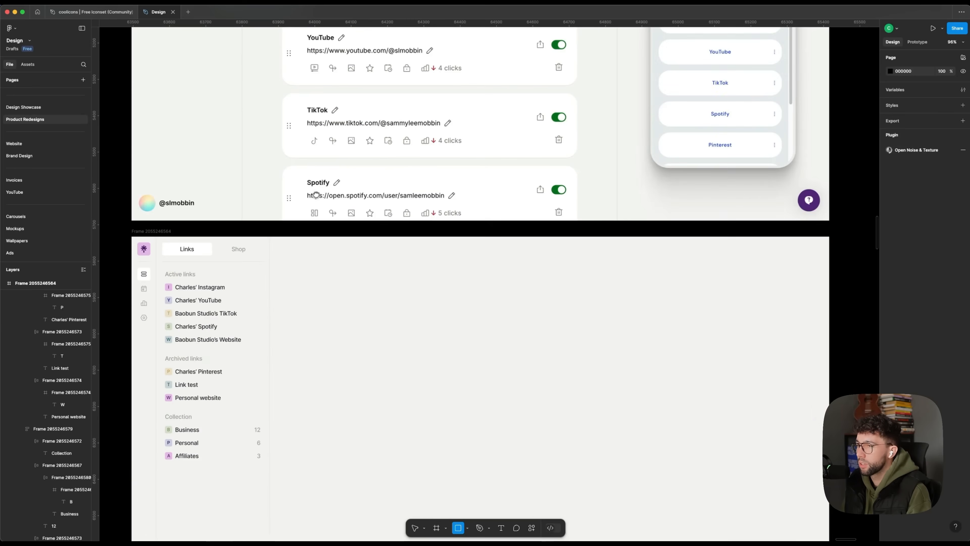
pyautogui.scroll(-5, 316, 195)
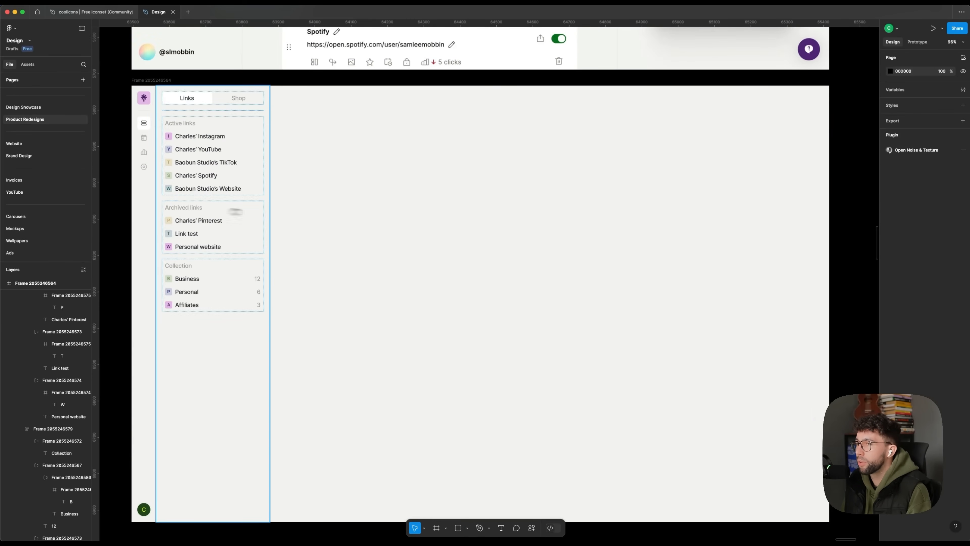
# Bring in the plus icon from the coolicons file and add it to the Active links and Collection heading rows
pyautogui.scroll(3, 420, 195)
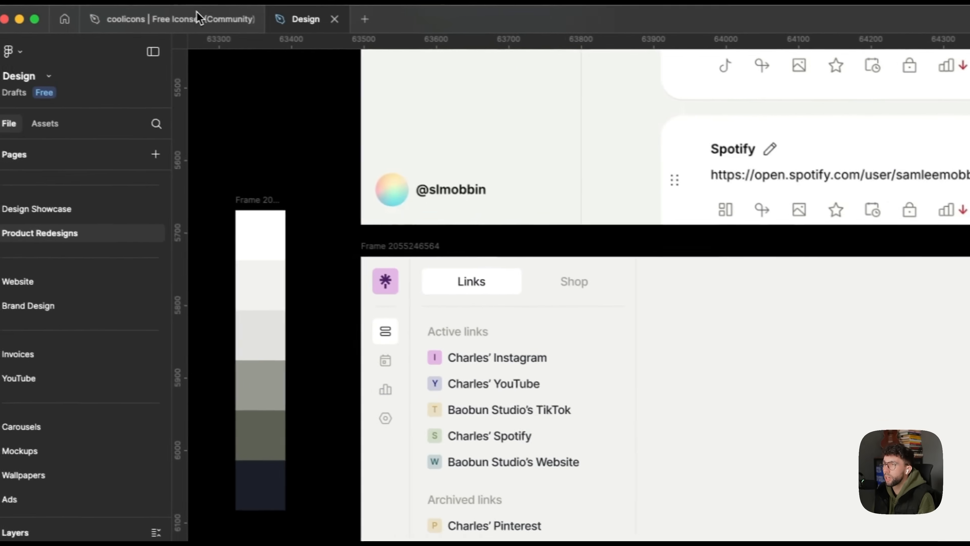
pyautogui.click(103, 13)
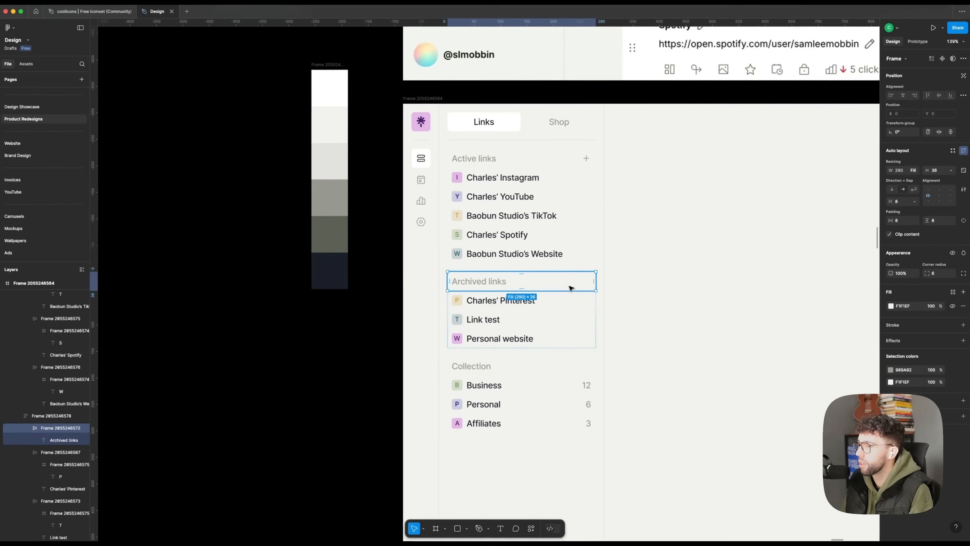
pyautogui.click(321, 445)
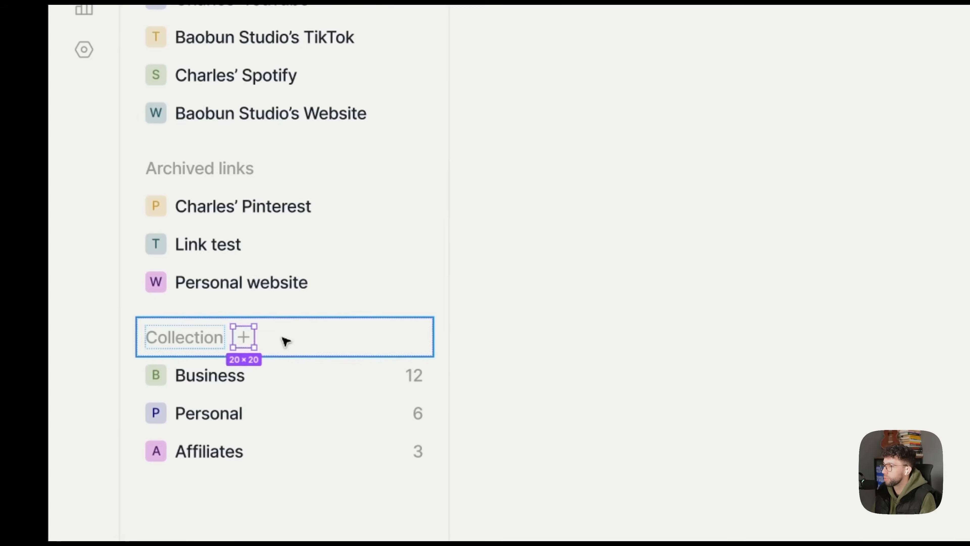
# Move the Archived links group below the Collection group in the links panel
pyautogui.click(207, 186)
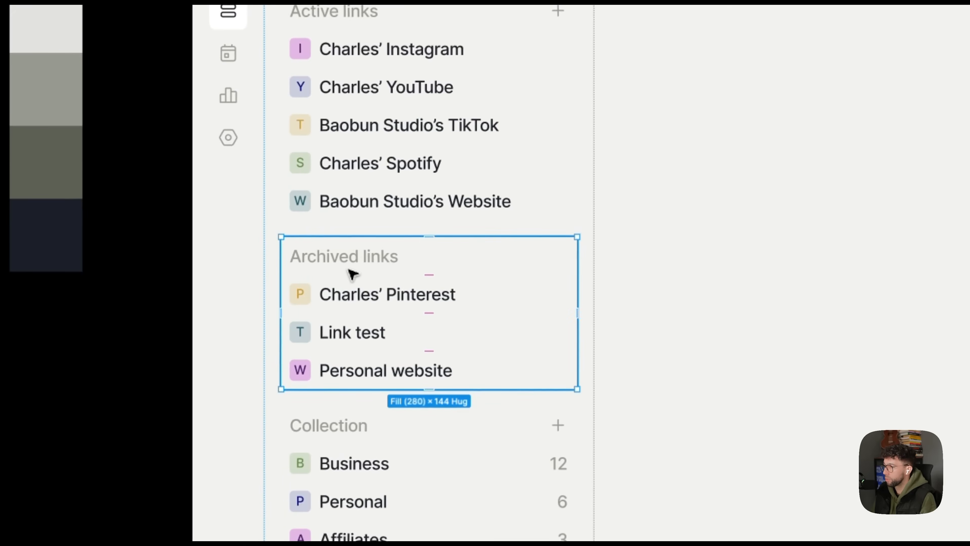
pyautogui.press('Down')
pyautogui.click(100, 349)
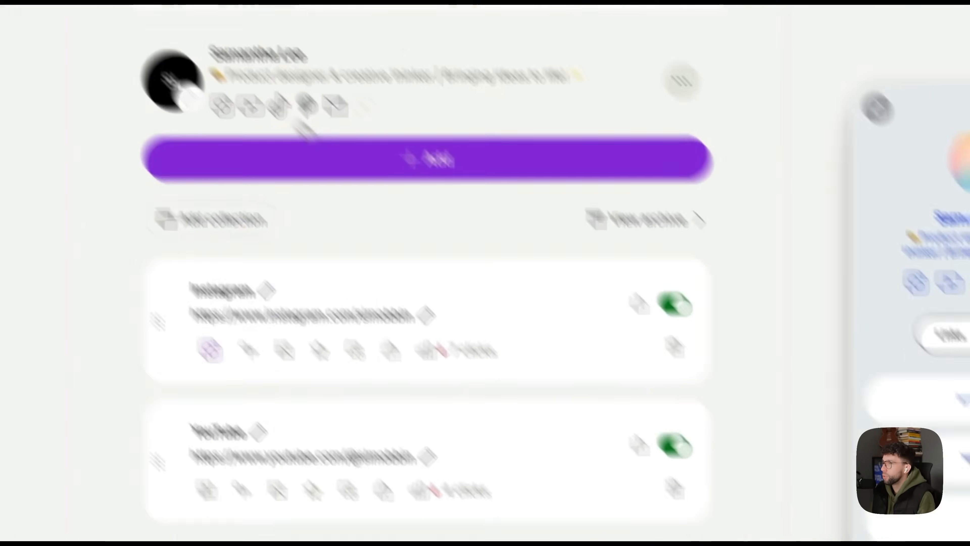
pyautogui.press('r')
pyautogui.moveTo(252, 149); pyautogui.dragTo(740, 324)
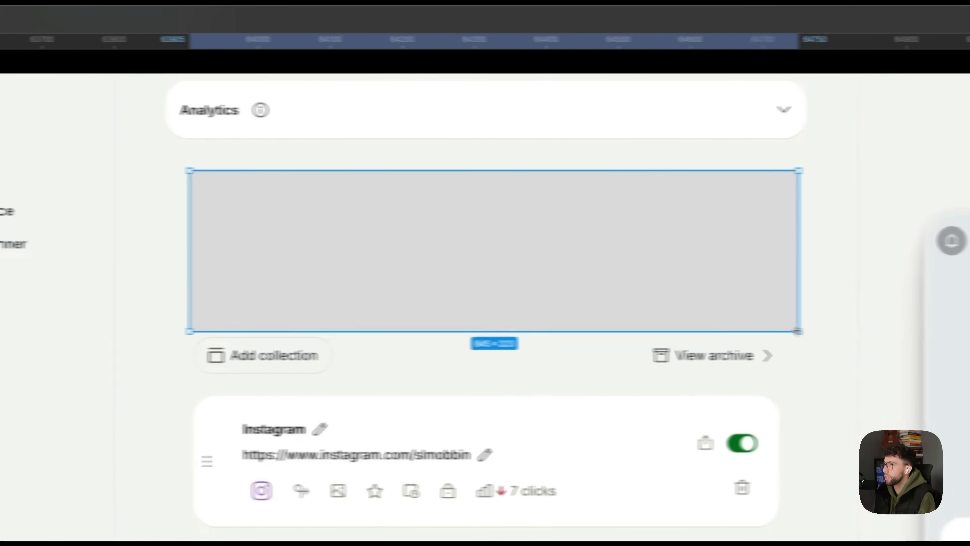
pyautogui.moveTo(798, 331); pyautogui.dragTo(813, 331)
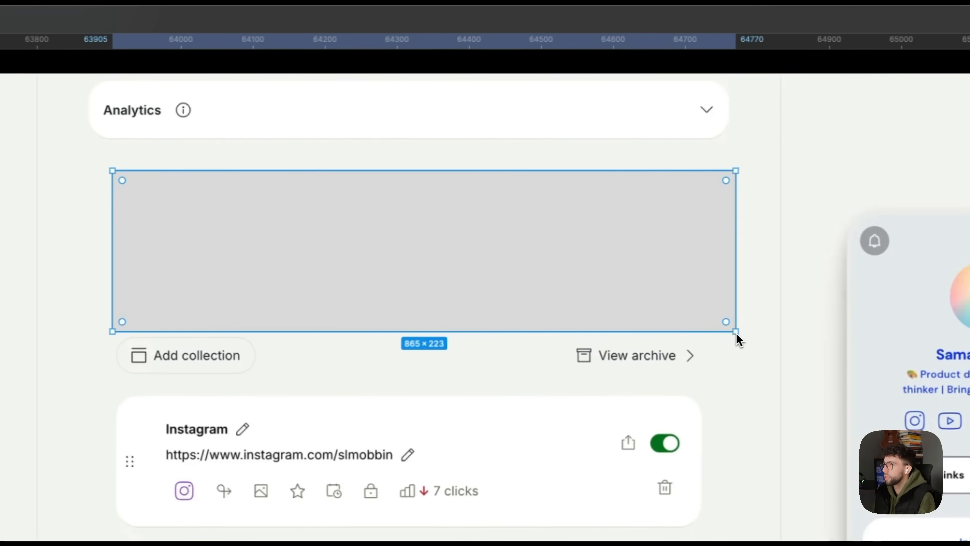
pyautogui.press('Delete')
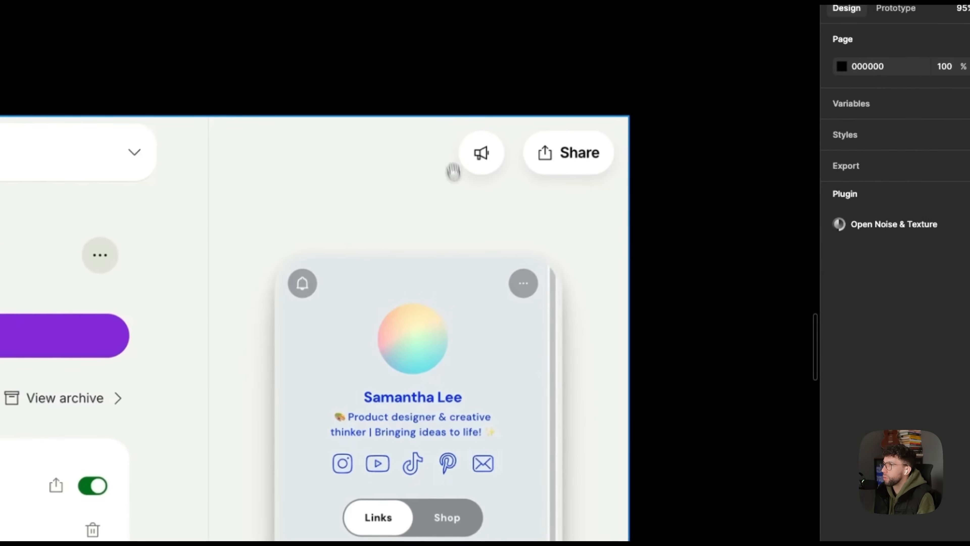
# Place a copy of the Links tab in the upper-right corner of the dashboard frame with its horizontal constraint set to Right
pyautogui.moveTo(476, 163); pyautogui.dragTo(523, 123)
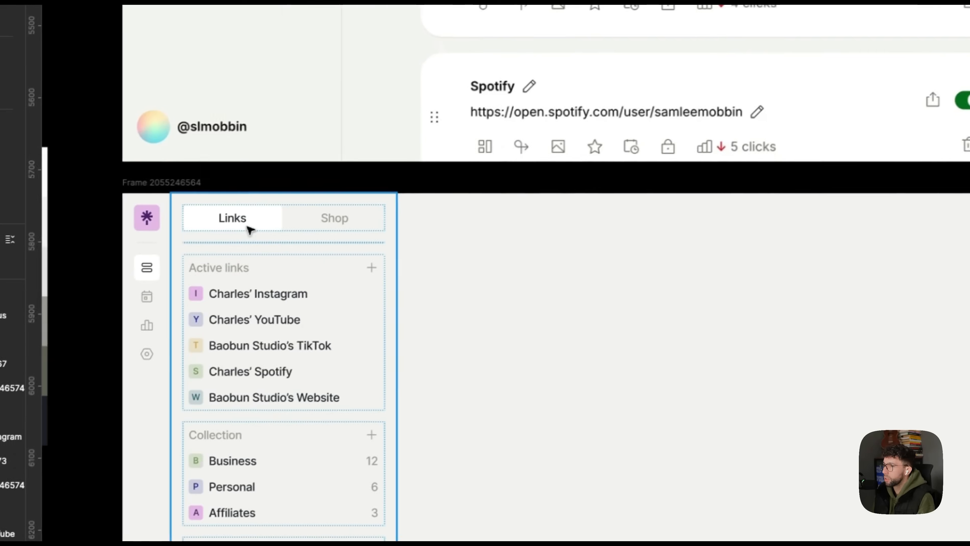
pyautogui.click(252, 224)
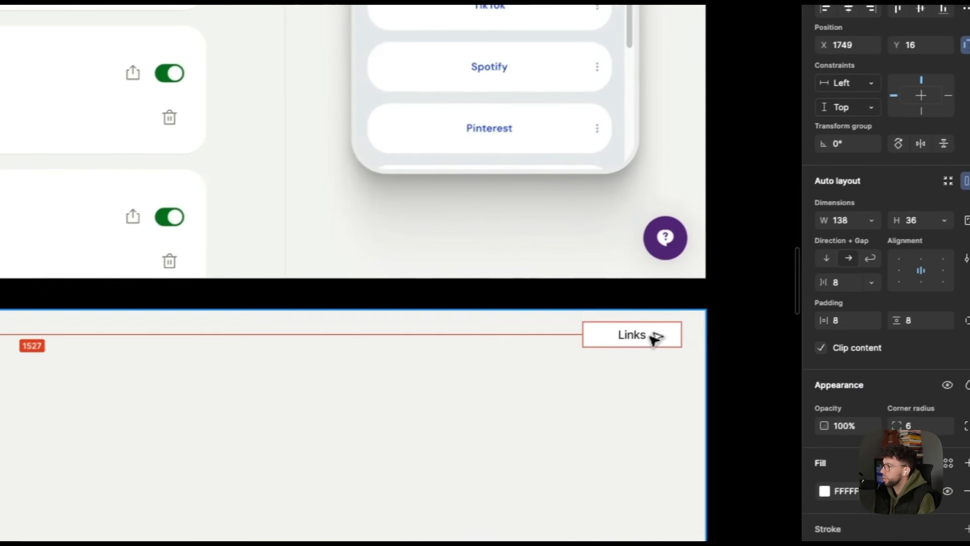
pyautogui.click(935, 100)
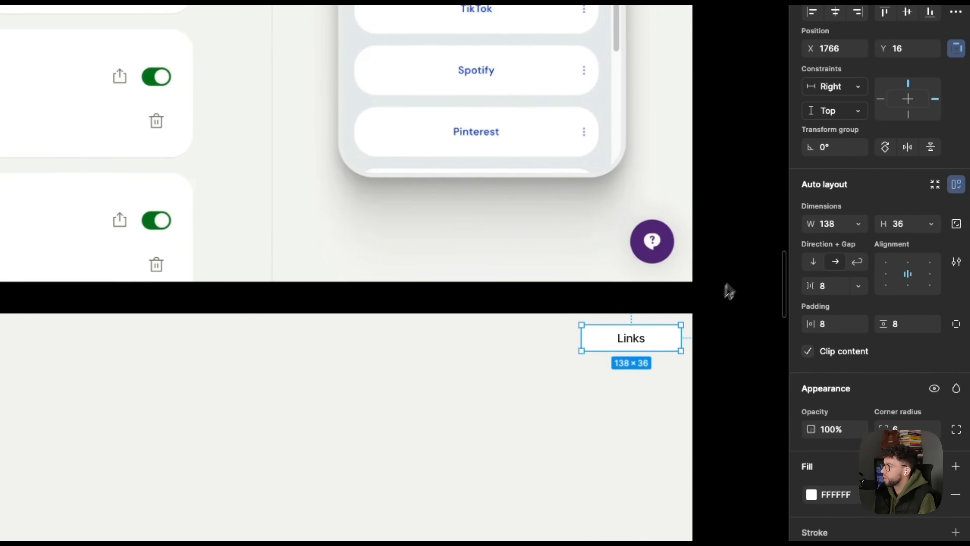
# Make the copied tab hug its contents and relabel it Share
pyautogui.scroll(3, 705, 317)
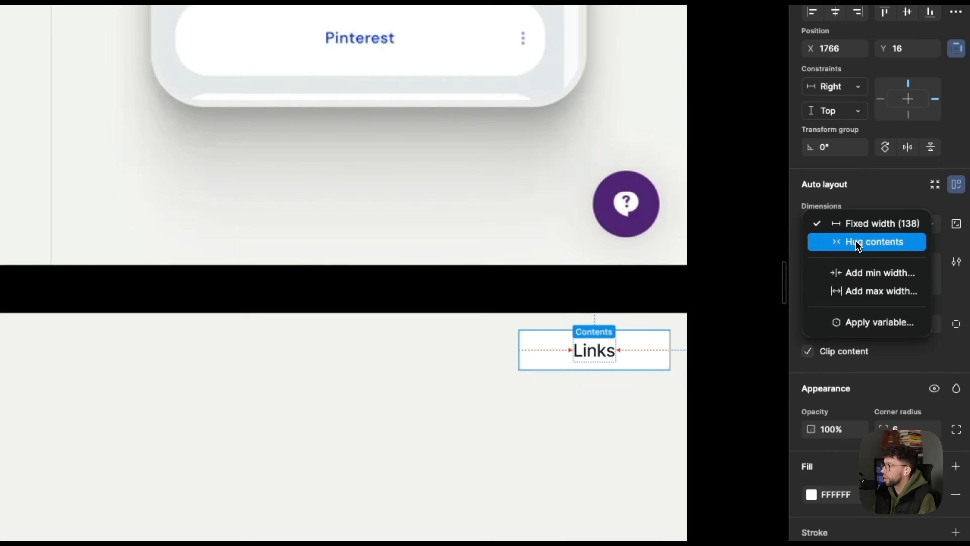
pyautogui.click(856, 245)
pyautogui.doubleClick(644, 353)
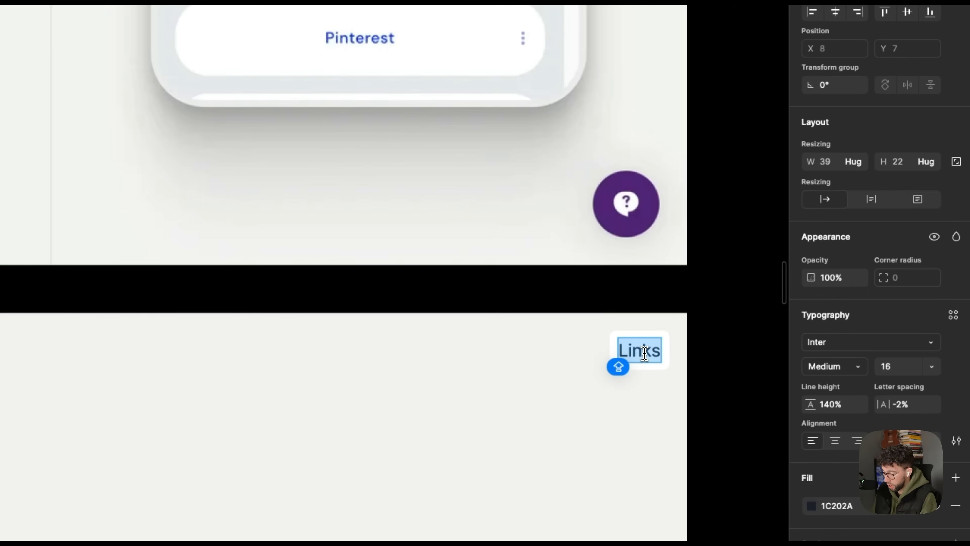
pyautogui.write('Share')
pyautogui.press('Escape')
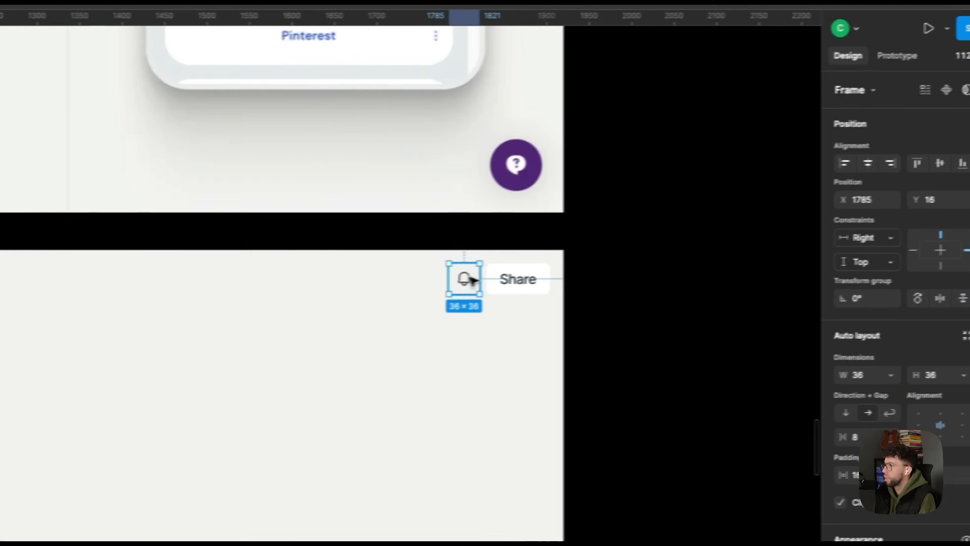
# Place a bell icon button beside Share and combine them with an avatar and the profile's full name in one header row
pyautogui.click(367, 233)
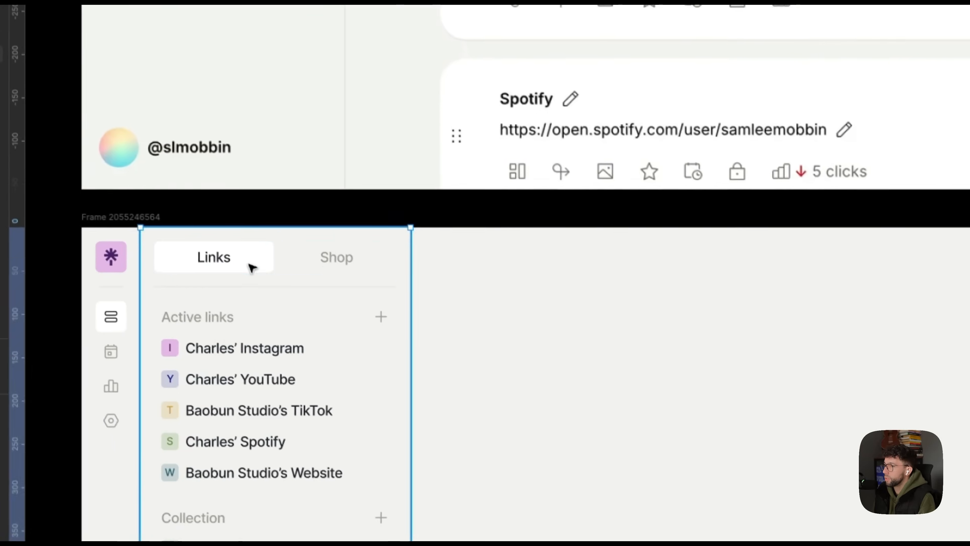
pyautogui.moveTo(249, 264); pyautogui.dragTo(450, 265)
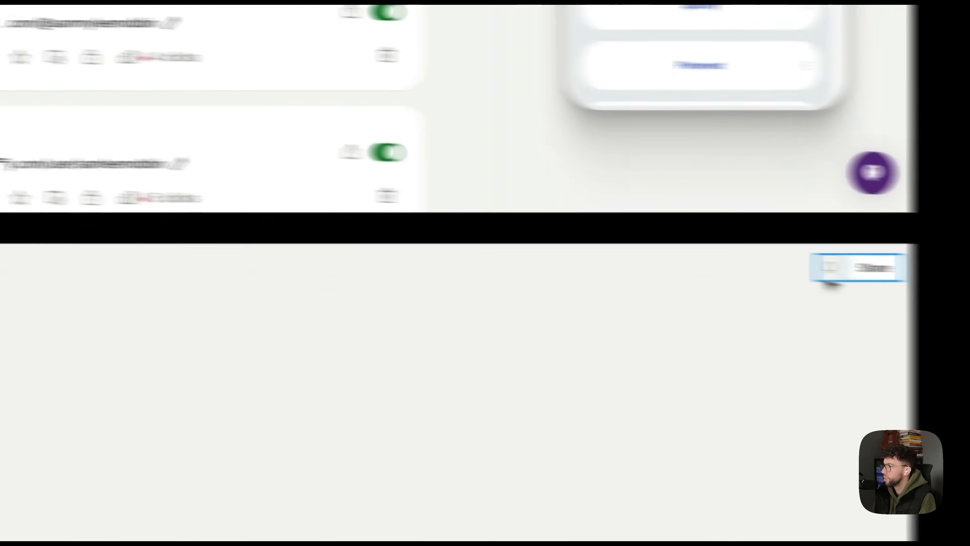
pyautogui.press('alt')
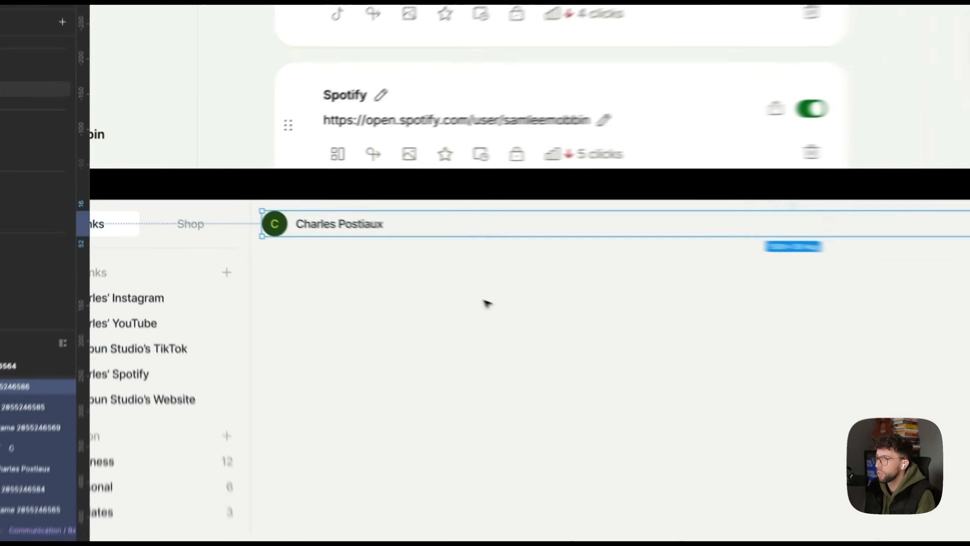
pyautogui.click(358, 256)
pyautogui.moveTo(364, 261); pyautogui.dragTo(414, 233)
pyautogui.scroll(-2, 414, 233)
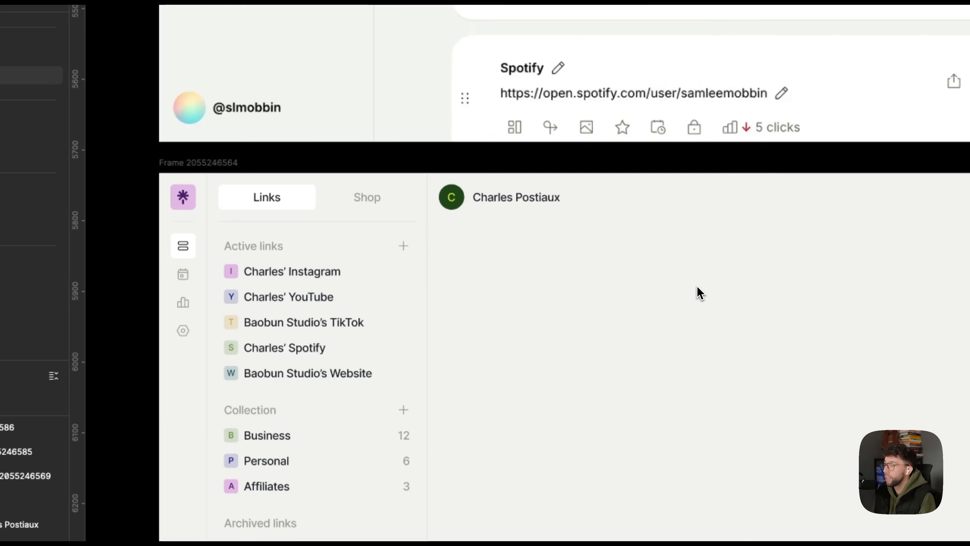
# Switch to Linktree's pricing page in the browser and examine the plan features, including Add Admins
pyautogui.scroll(-2, 699, 281)
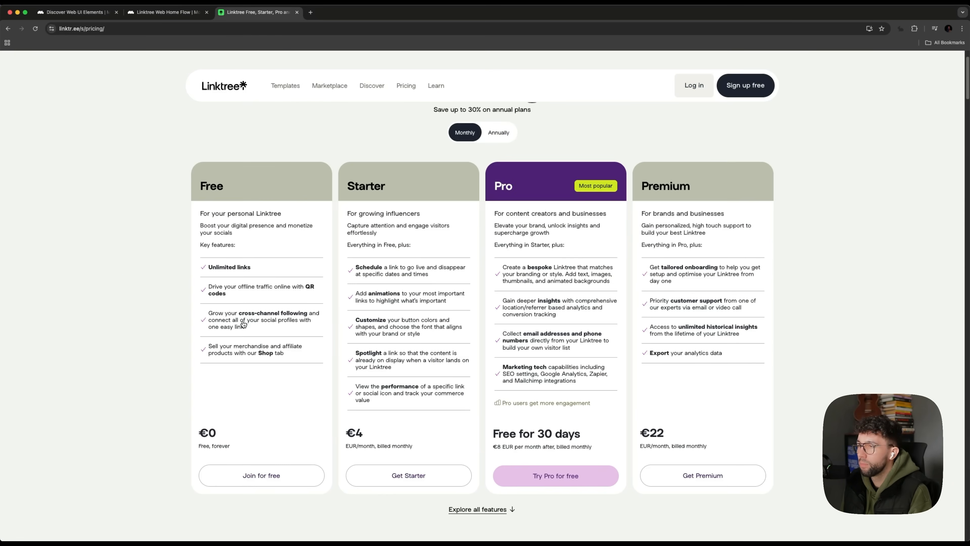
pyautogui.scroll(-1, 244, 324)
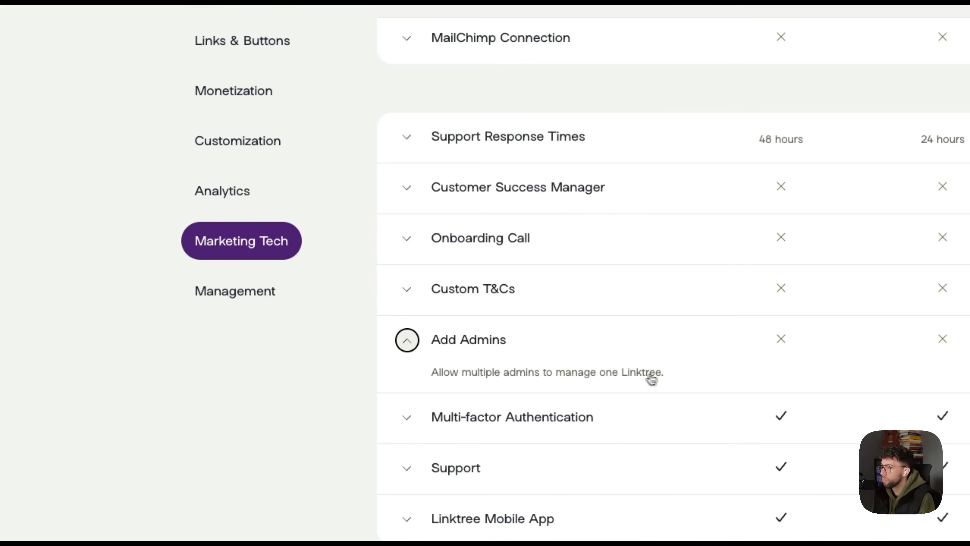
pyautogui.click(547, 370)
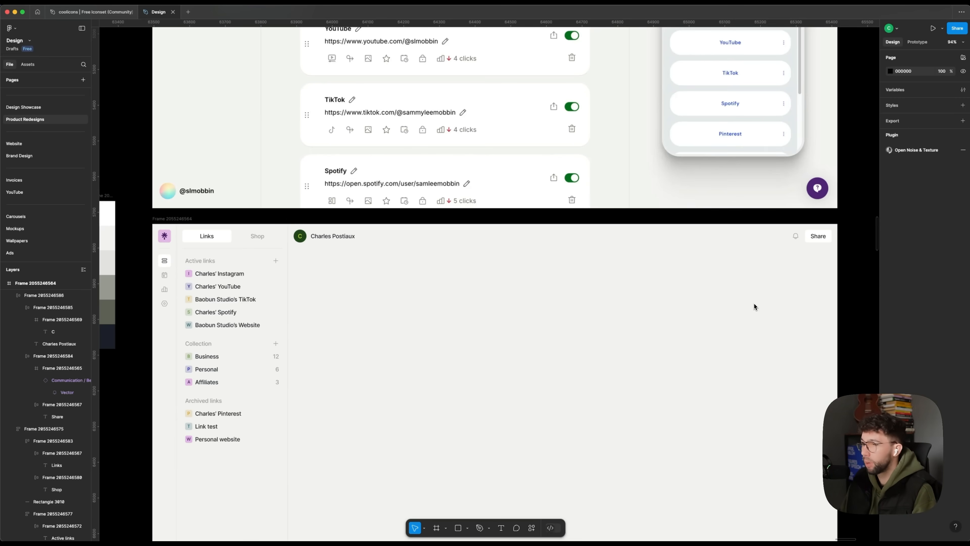
# Back in Figma, build a three-option switcher labelled Desktop, Tablet and Mobile below the header row
pyautogui.scroll(5, 755, 306)
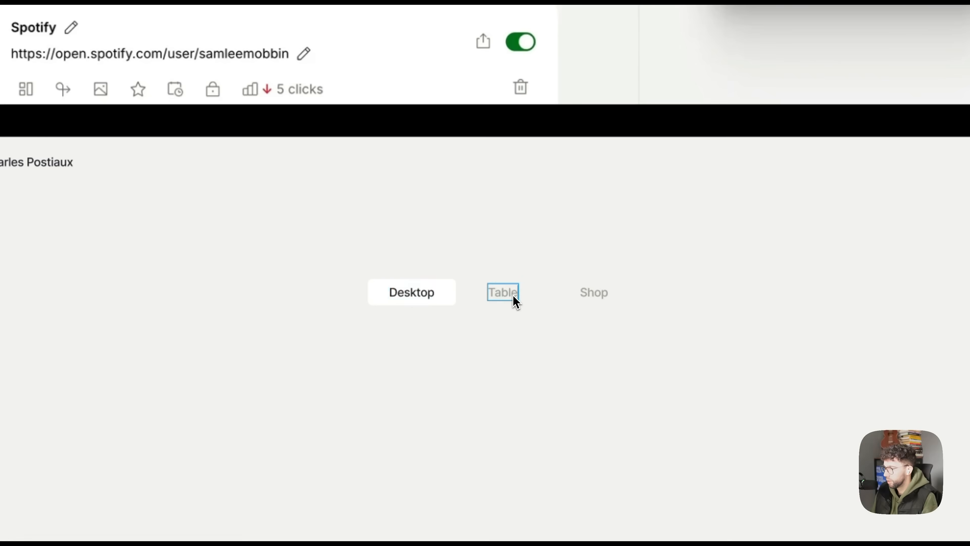
pyautogui.write('t')
pyautogui.scroll(-5, 565, 292)
pyautogui.moveTo(351, 273); pyautogui.dragTo(328, 234)
pyautogui.scroll(4, 329, 233)
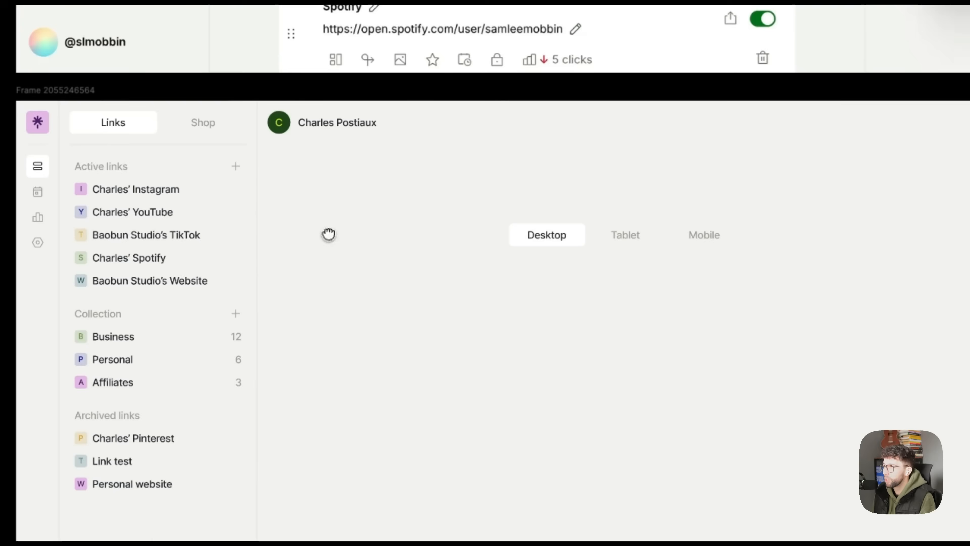
# Draw a frame over the main area to hold the header row and device switcher, and centre the switcher horizontally
pyautogui.moveTo(263, 104)
pyautogui.mouseDown()
pyautogui.moveTo(731, 498)
pyautogui.moveTo(682, 482)
pyautogui.moveTo(689, 490)
pyautogui.mouseUp()
pyautogui.moveTo(269, 200); pyautogui.dragTo(277, 211)
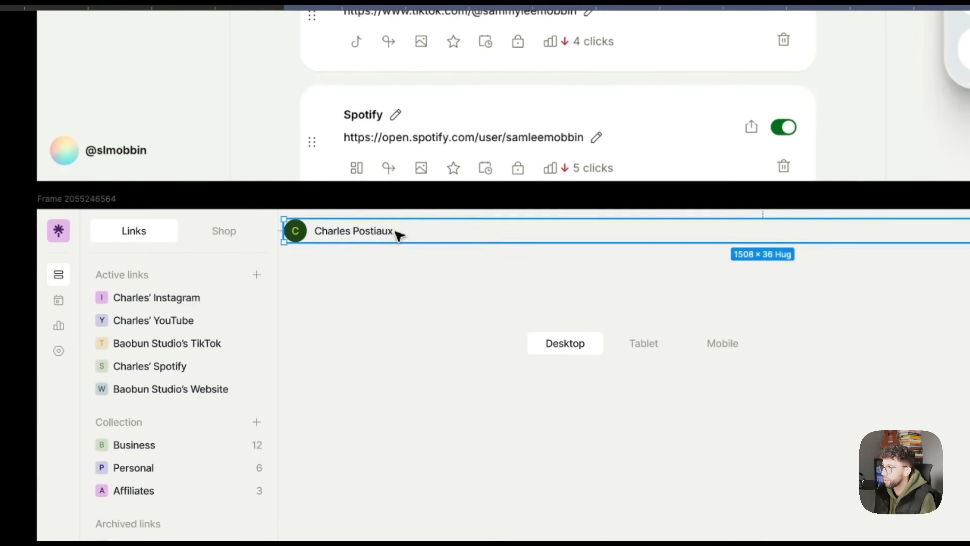
pyautogui.click(832, 255)
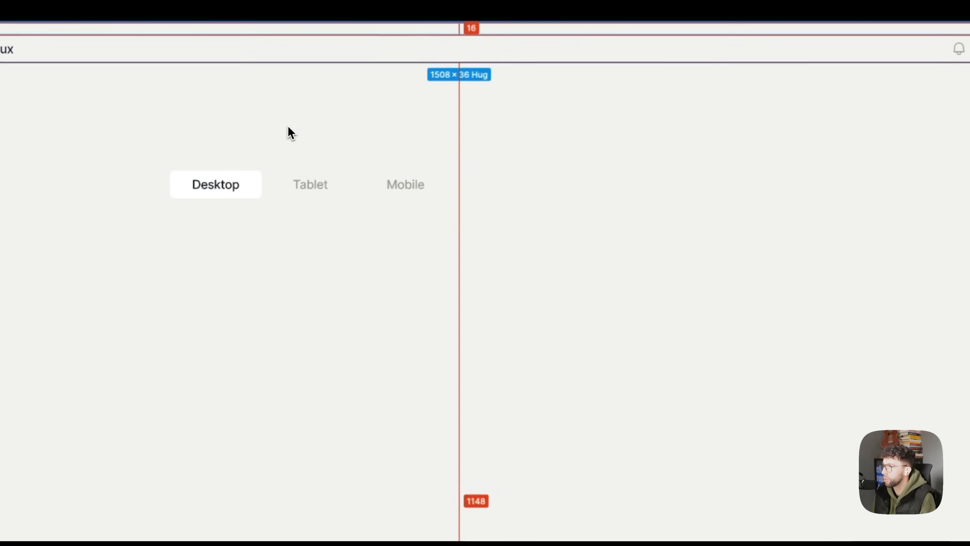
pyautogui.click(301, 194)
pyautogui.hotkey('alt', 'h')
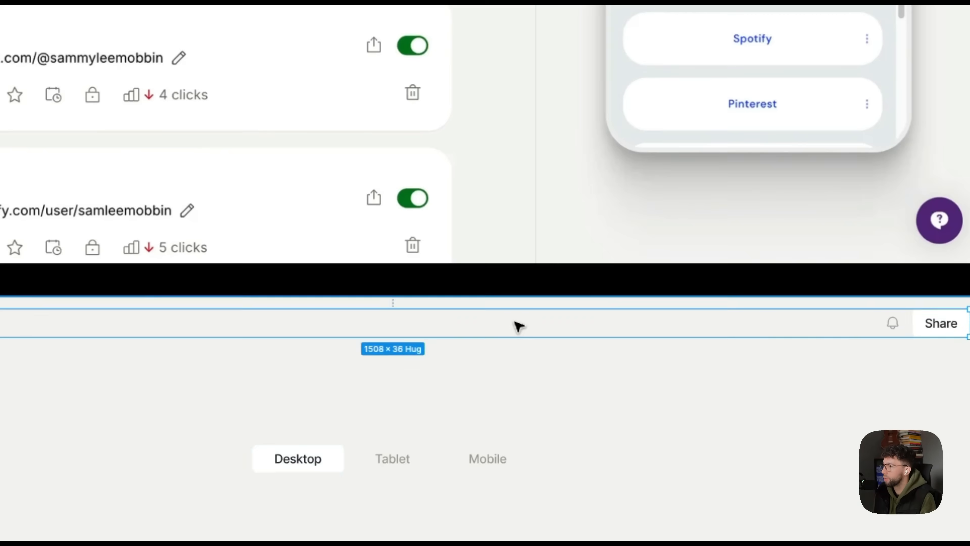
# Paste a copy of the Desktop tab into the header row between the profile name and the bell and Share buttons
pyautogui.press('super+v')
pyautogui.press('Left')
pyautogui.click(298, 283)
pyautogui.click(889, 328)
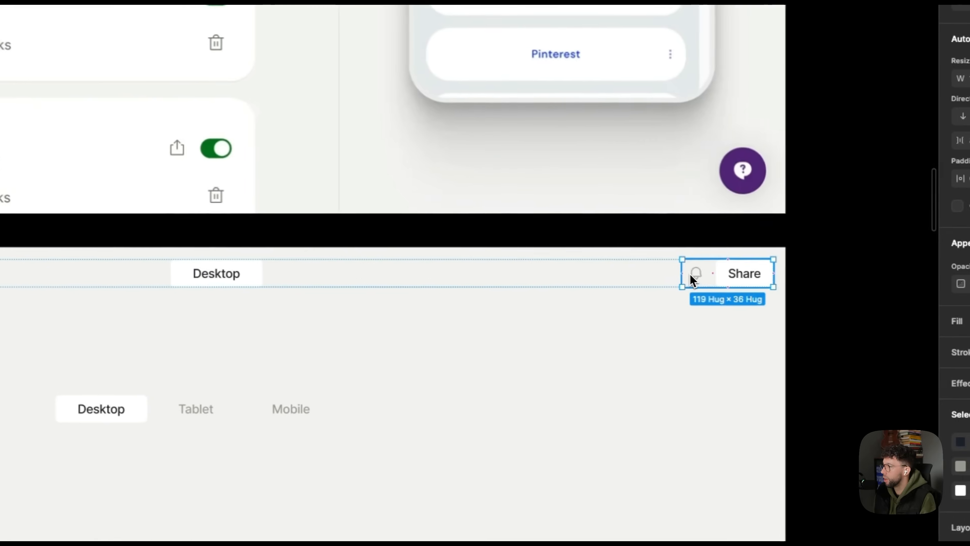
pyautogui.moveTo(878, 323); pyautogui.dragTo(866, 323)
pyautogui.moveTo(634, 273); pyautogui.dragTo(634, 273)
# Turn the pasted header tab into a wide Appearance dropdown with a swatches icon and a chevron
pyautogui.click(225, 268)
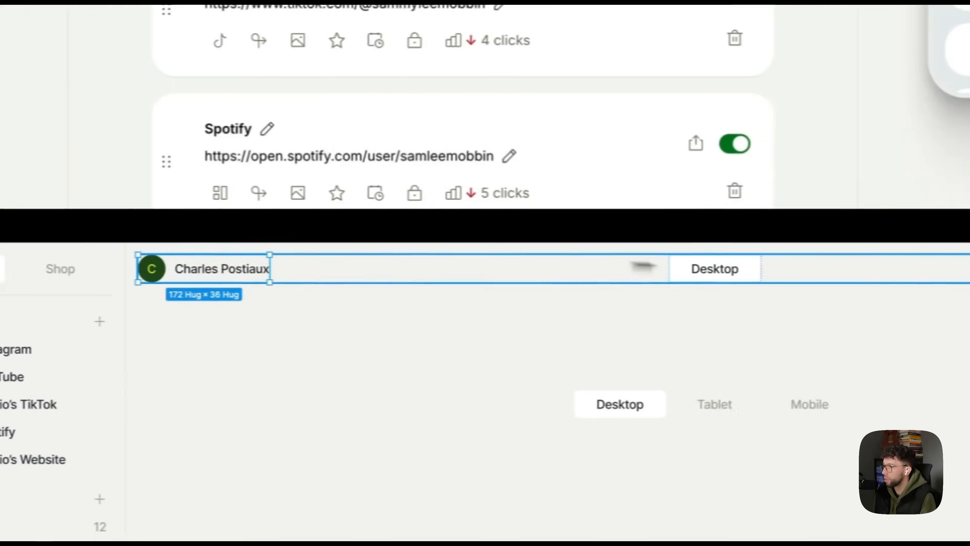
pyautogui.click(695, 272)
pyautogui.click(927, 183)
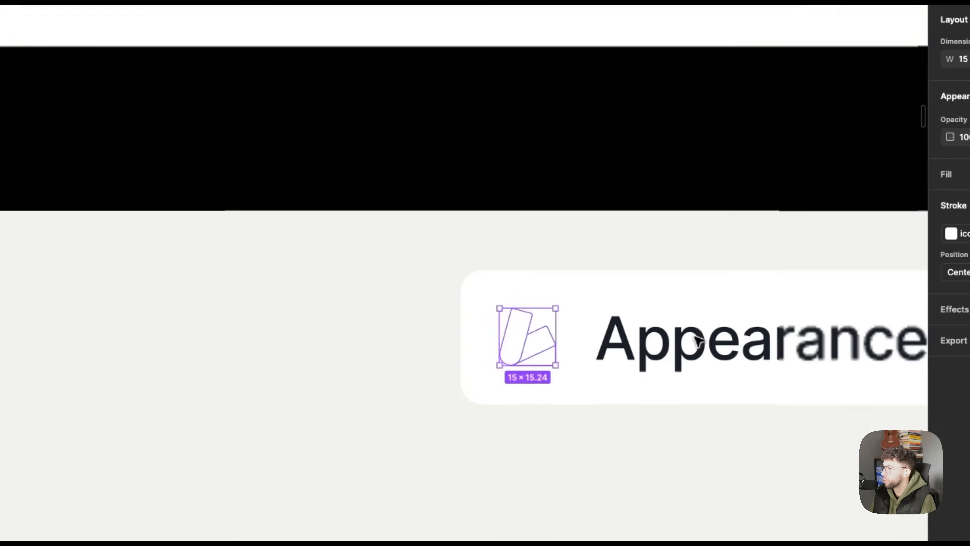
pyautogui.scroll(-3, 695, 336)
pyautogui.click(886, 272)
pyautogui.write('1.')
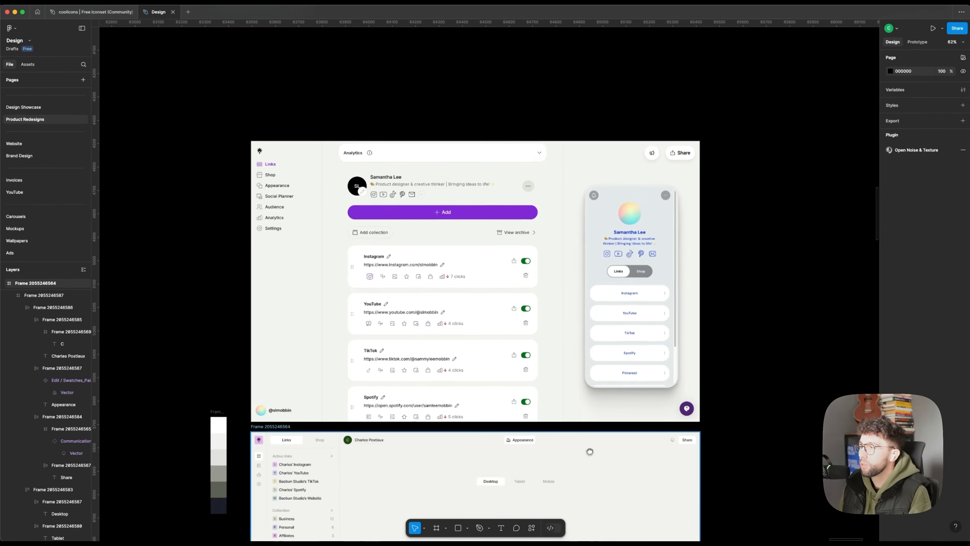
pyautogui.scroll(10, 489, 267)
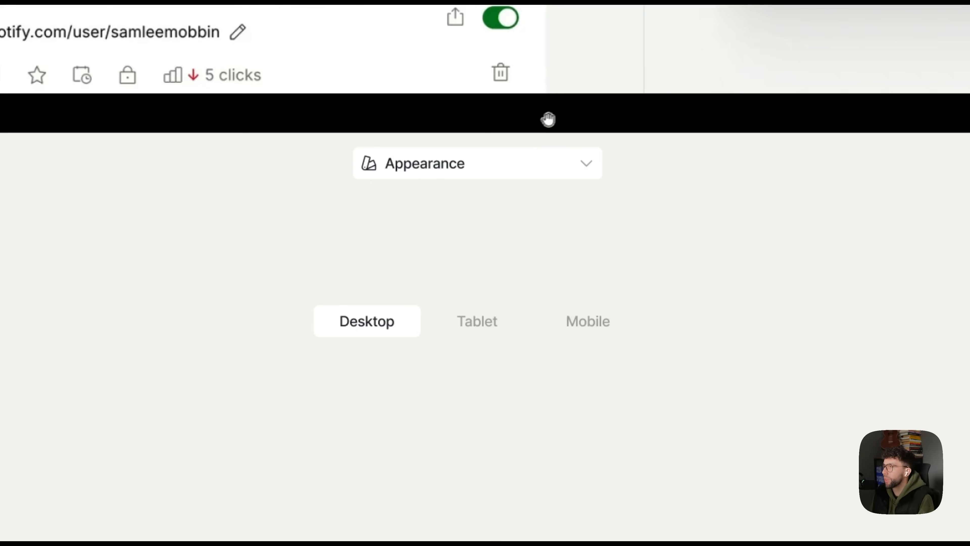
pyautogui.moveTo(547, 119); pyautogui.dragTo(495, 188)
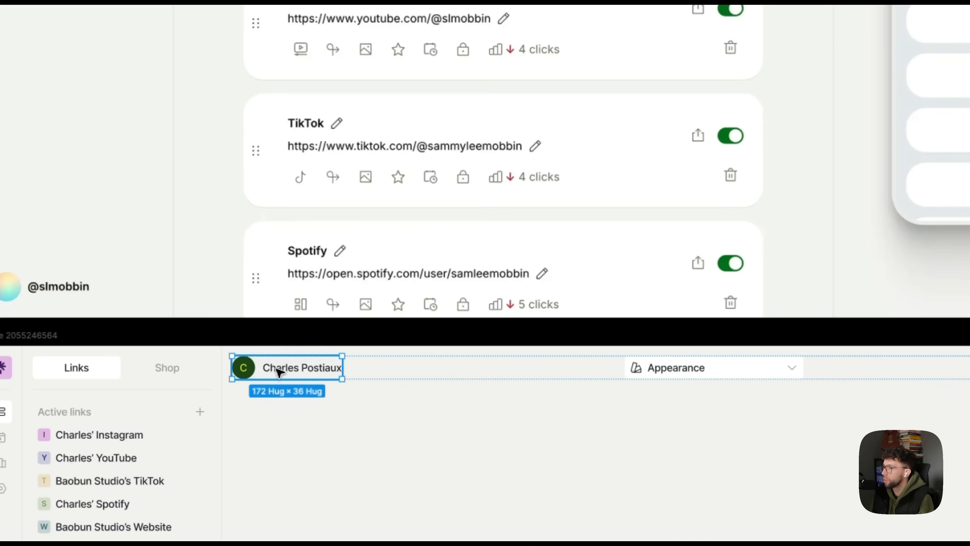
# Mock up a profile preview on a white panel with the copied avatar and name, a bio, link pills, a Links/Shop toggle and stacked link buttons
pyautogui.moveTo(279, 373); pyautogui.dragTo(472, 521)
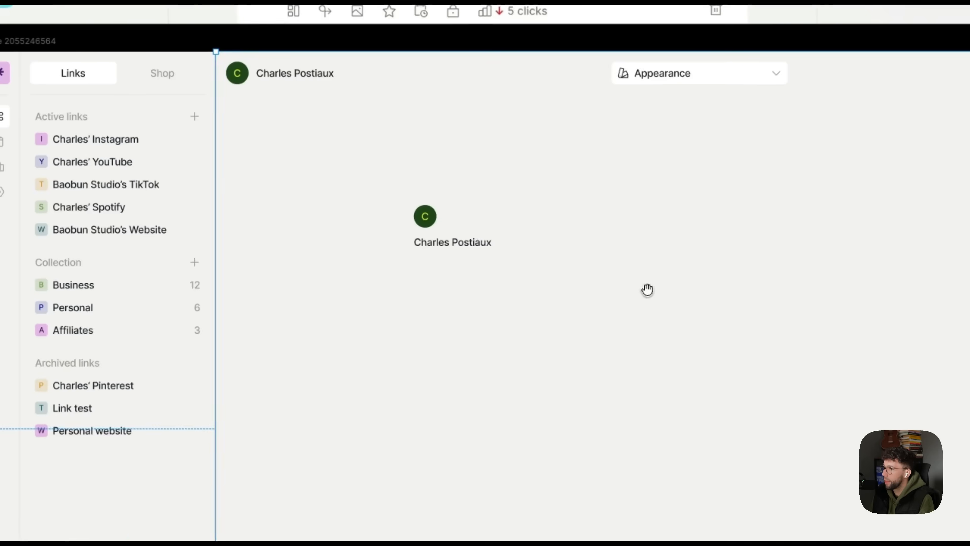
pyautogui.moveTo(647, 290); pyautogui.dragTo(555, 107)
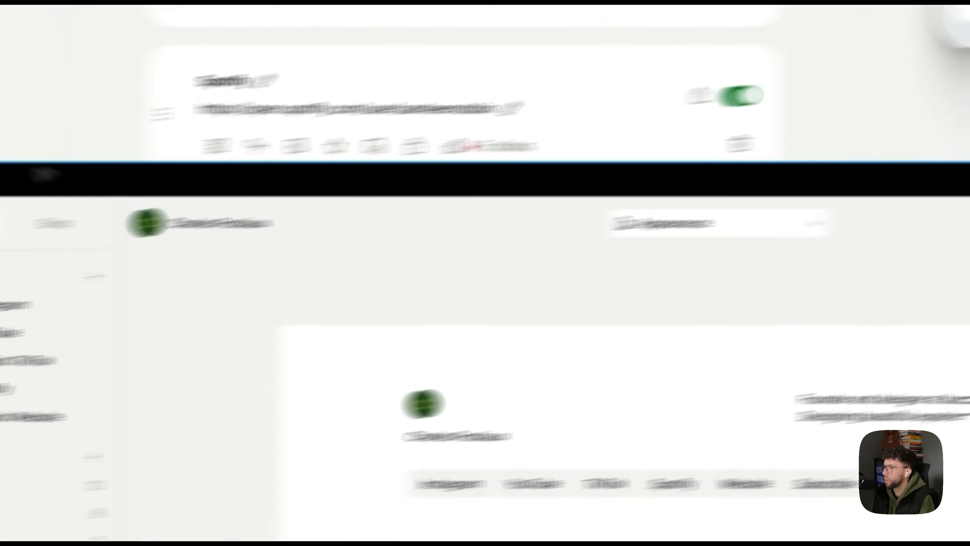
pyautogui.click(219, 190)
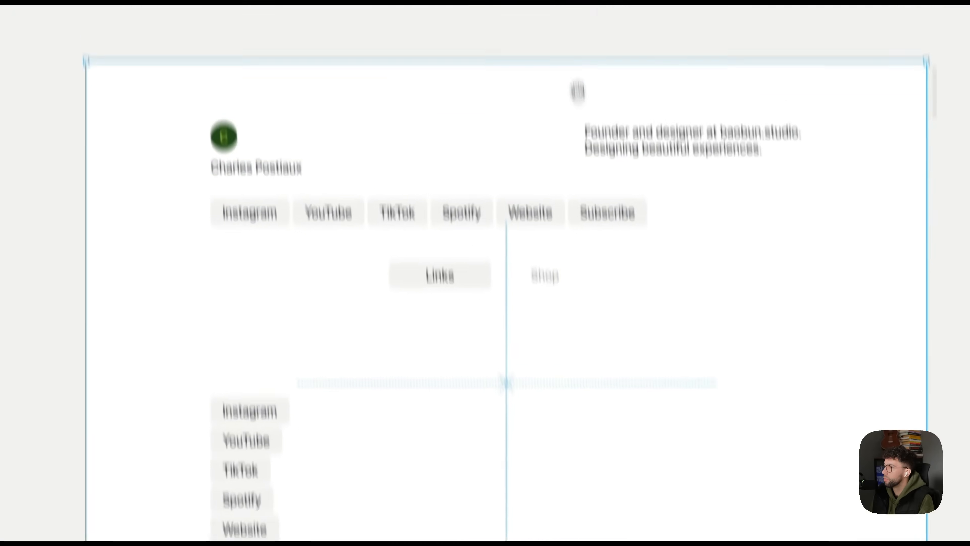
pyautogui.click(249, 307)
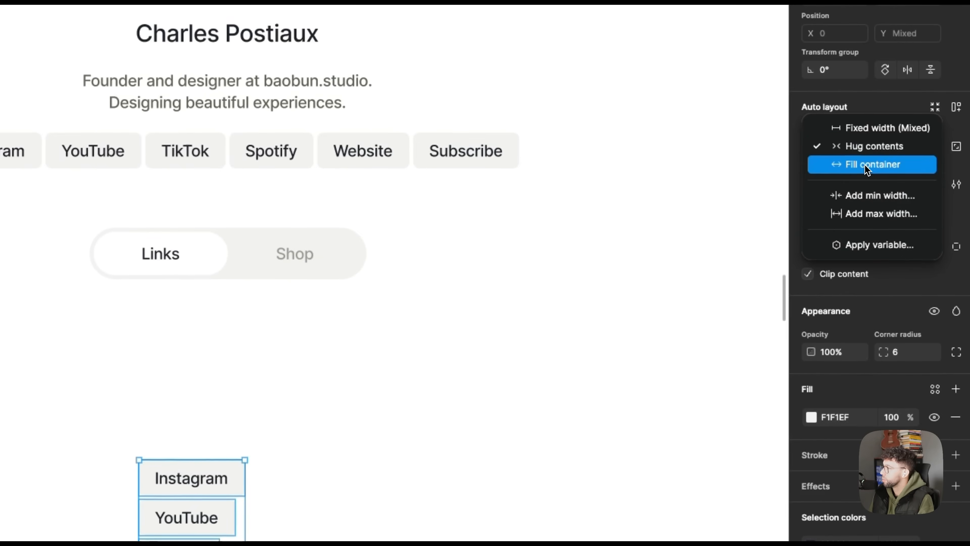
# Make the stacked link buttons fill their container at a height of 80, and set the Links and Shop toggle options to 140 wide
pyautogui.click(908, 149)
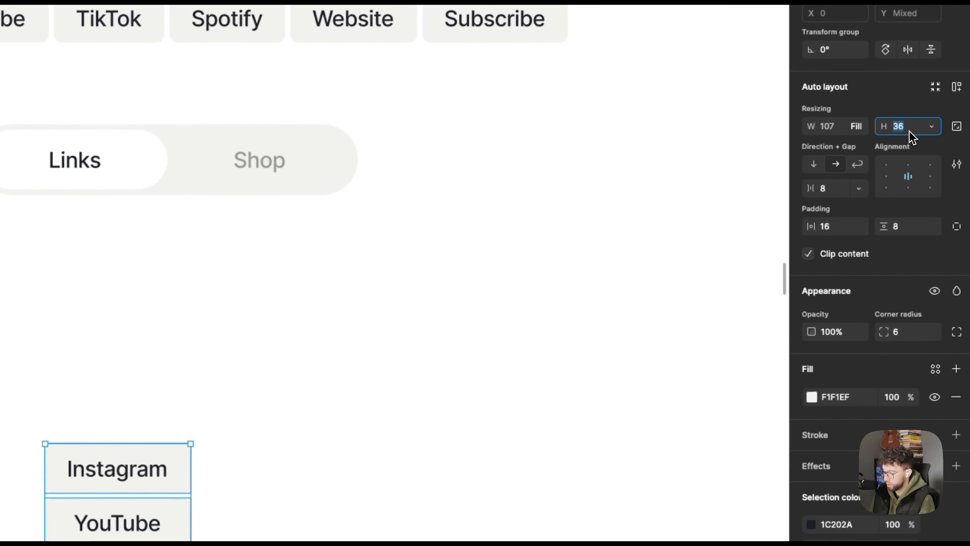
pyautogui.press('Return')
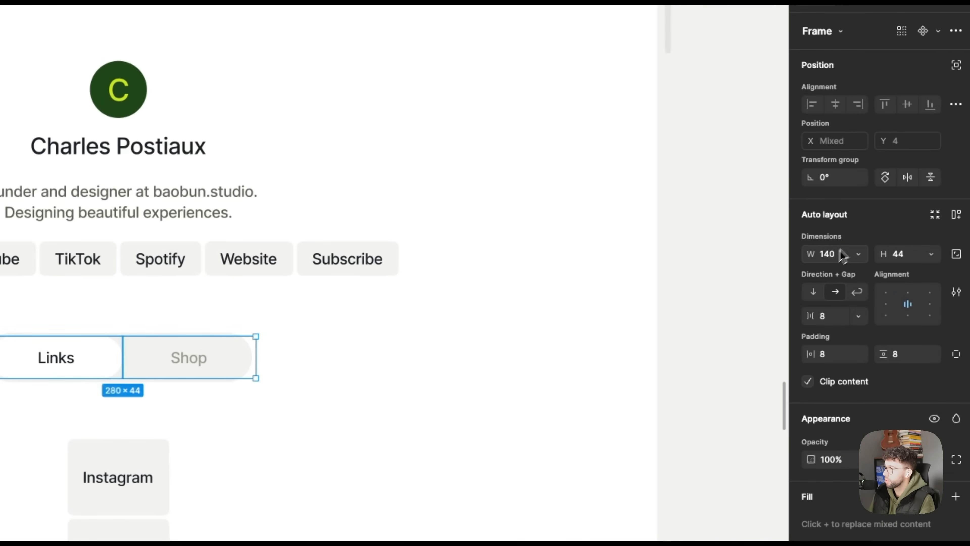
pyautogui.hotkey('shift', 'Return')
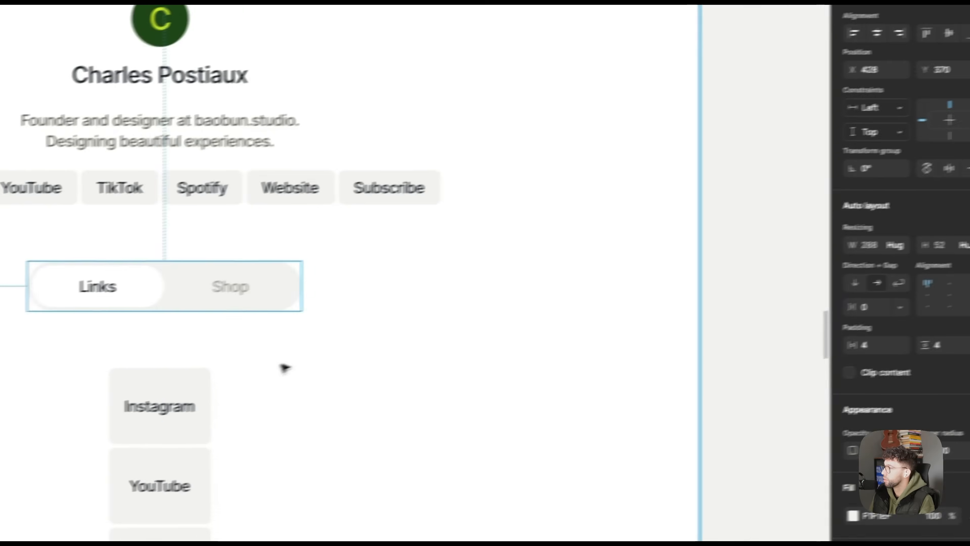
# Combine the profile block, Links/Shop toggle and stacked link buttons in one vertical auto layout with a gap of 60
pyautogui.click(229, 441)
pyautogui.click(160, 478)
pyautogui.keyDown('shift'); pyautogui.click(153, 372); pyautogui.keyUp('shift')
pyautogui.keyDown('shift'); pyautogui.click(257, 262); pyautogui.keyUp('shift')
pyautogui.hotkey('shift', 'a')
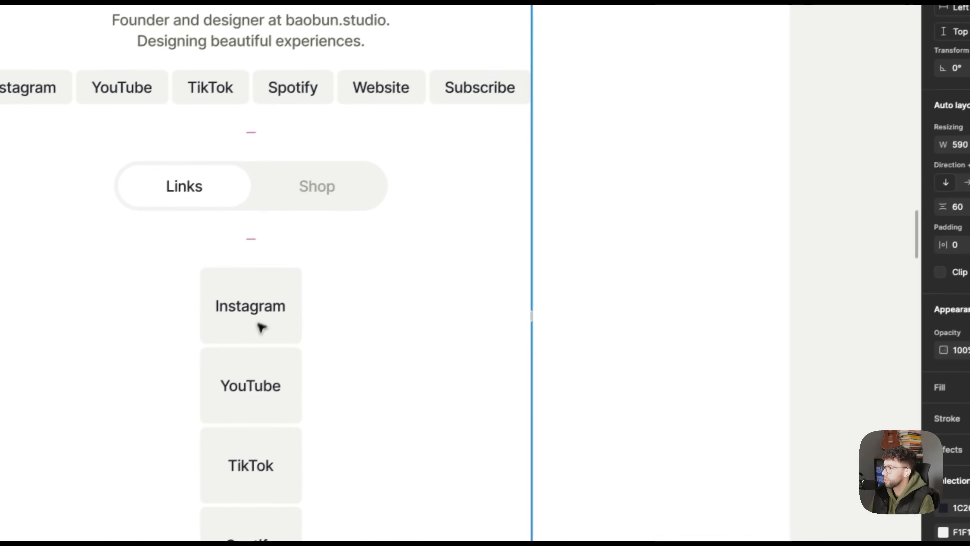
# Set the stacked link list and its buttons to fill the preview column's width
pyautogui.doubleClick(261, 327)
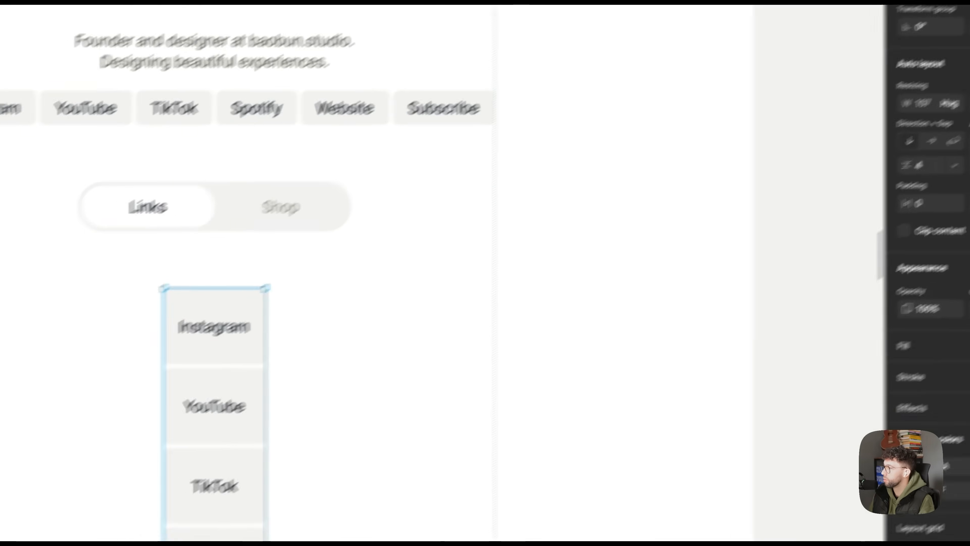
pyautogui.click(873, 156)
pyautogui.click(875, 173)
pyautogui.click(679, 250)
# Round the stacked link buttons with a corner radius of 100 and set the gap between them to 8
pyautogui.click(905, 208)
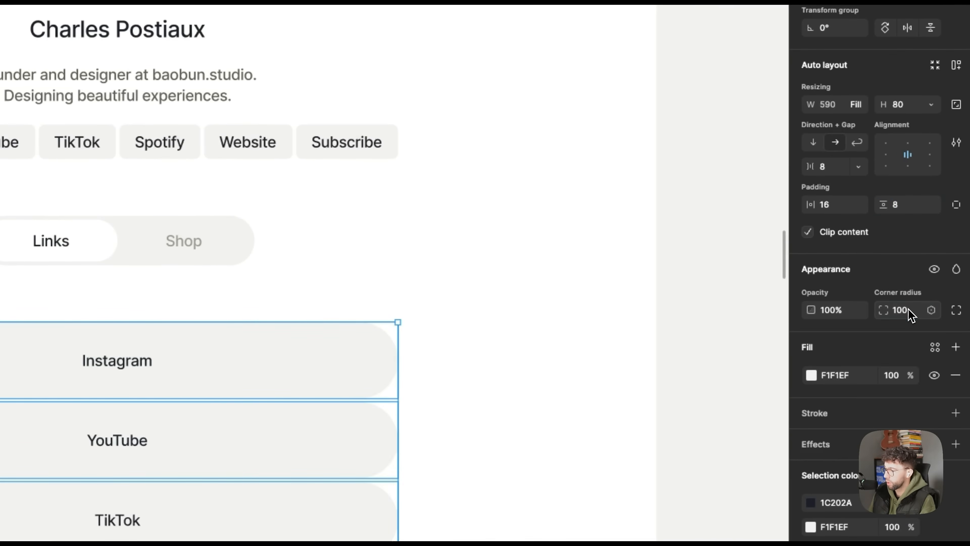
pyautogui.hotkey('shift', 'Return')
pyautogui.click(832, 166)
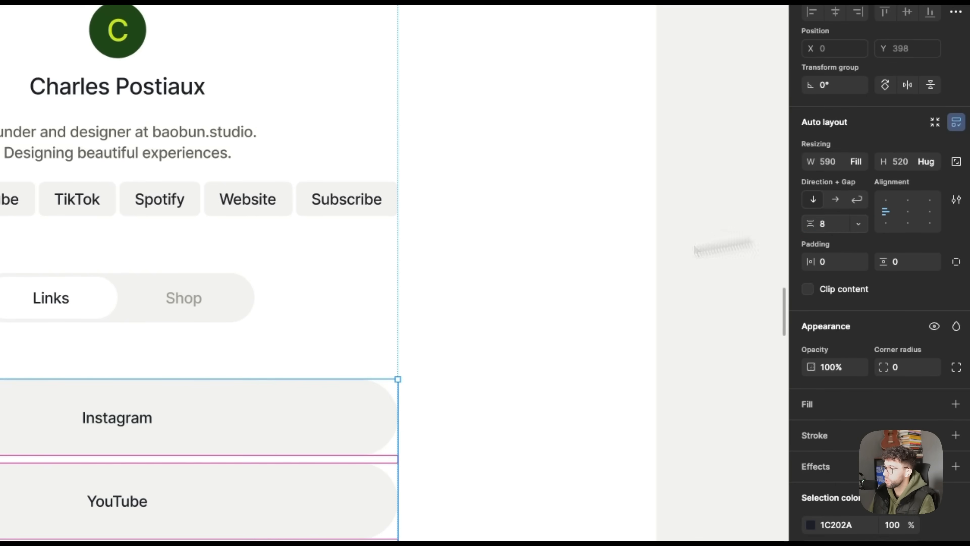
# Place the Desktop/Tablet/Mobile toggle above the white preview card and extend the card down to the dashboard frame's lower edge
pyautogui.click(696, 252)
pyautogui.scroll(4, 721, 324)
pyautogui.press('super+z')
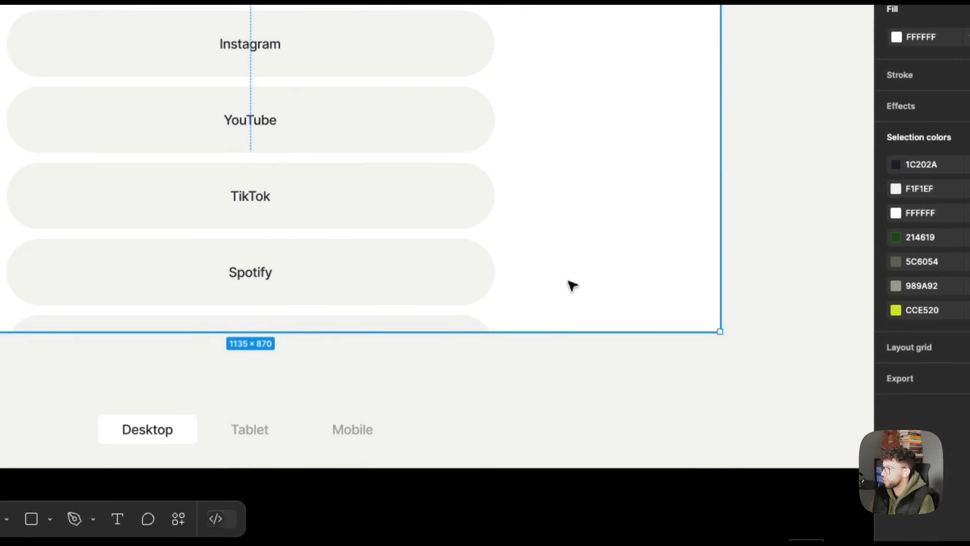
pyautogui.moveTo(515, 331); pyautogui.dragTo(509, 452)
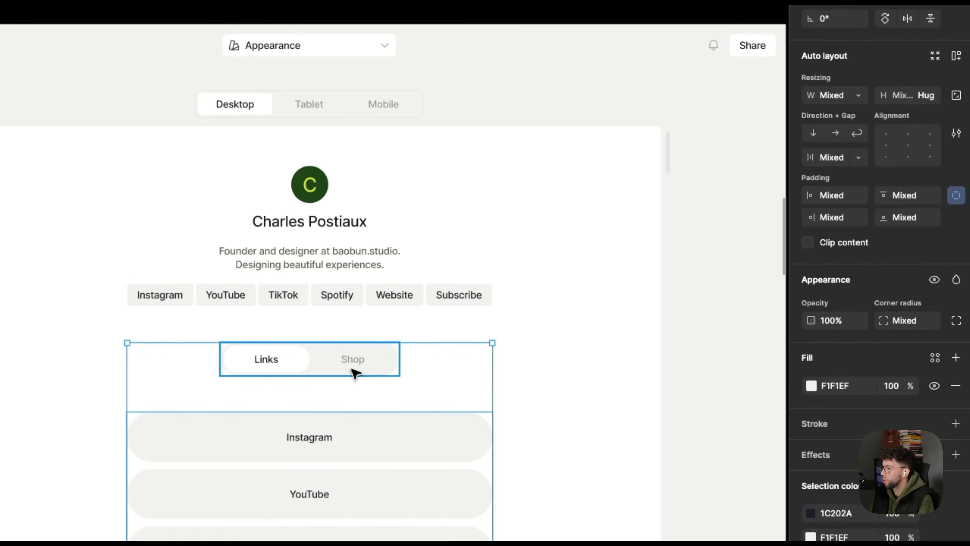
# Combine the Links/Shop toggle and stacked link buttons in a vertical auto layout, and set the Appearance dropdown's width to hug its contents
pyautogui.hotkey('shift', 'a')
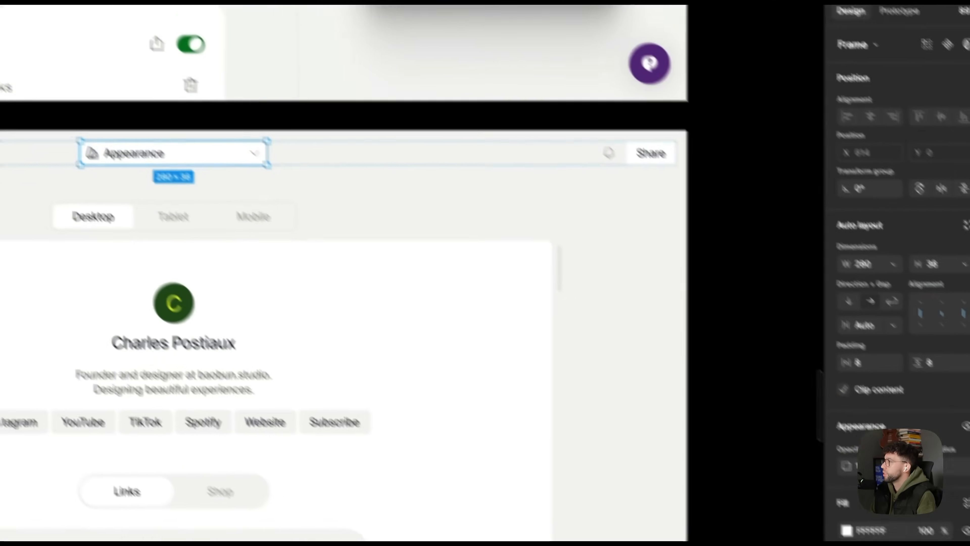
pyautogui.click(893, 264)
pyautogui.click(840, 232)
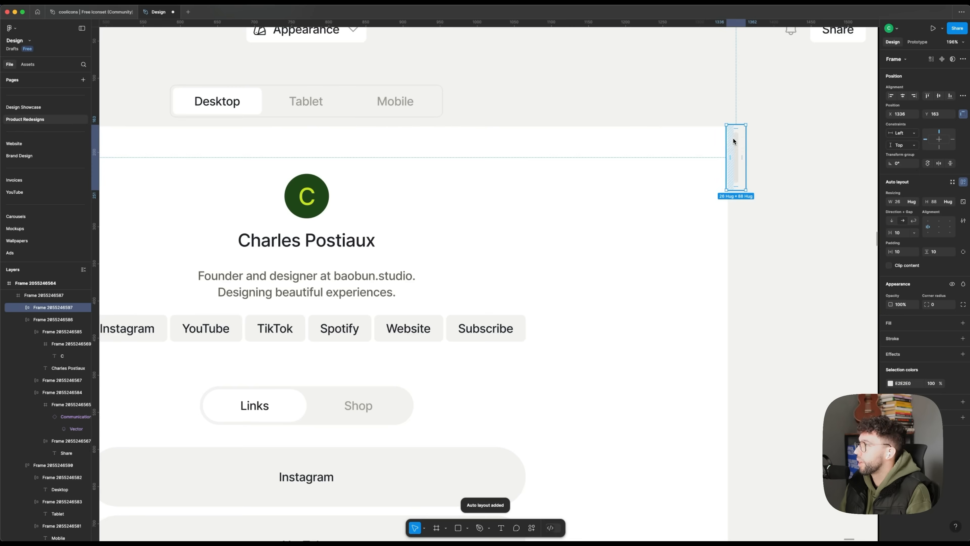
# Wrap the preview scrollbar in a top-aligned auto layout with padding of 8 and stretch it down alongside the preview card
pyautogui.hotkey('shift', '2')
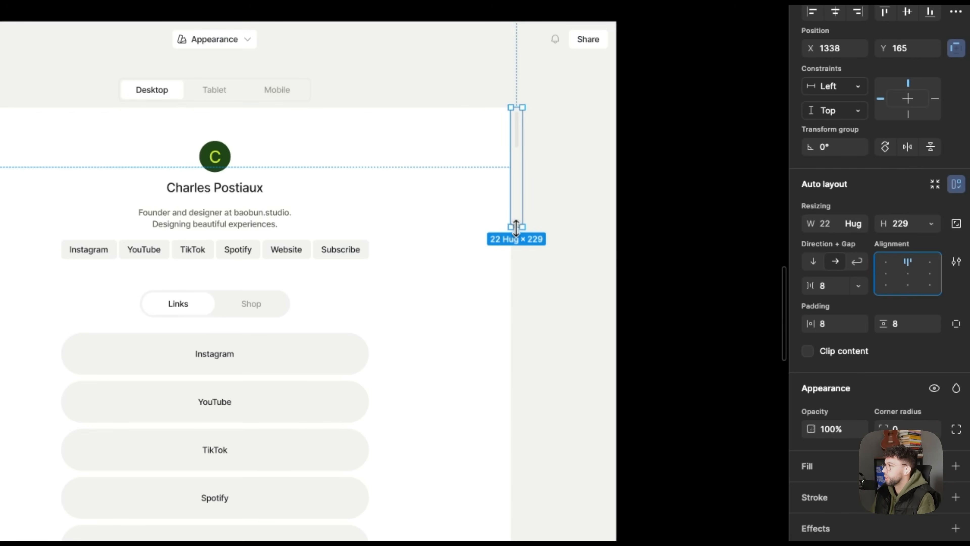
pyautogui.moveTo(515, 228); pyautogui.dragTo(516, 455)
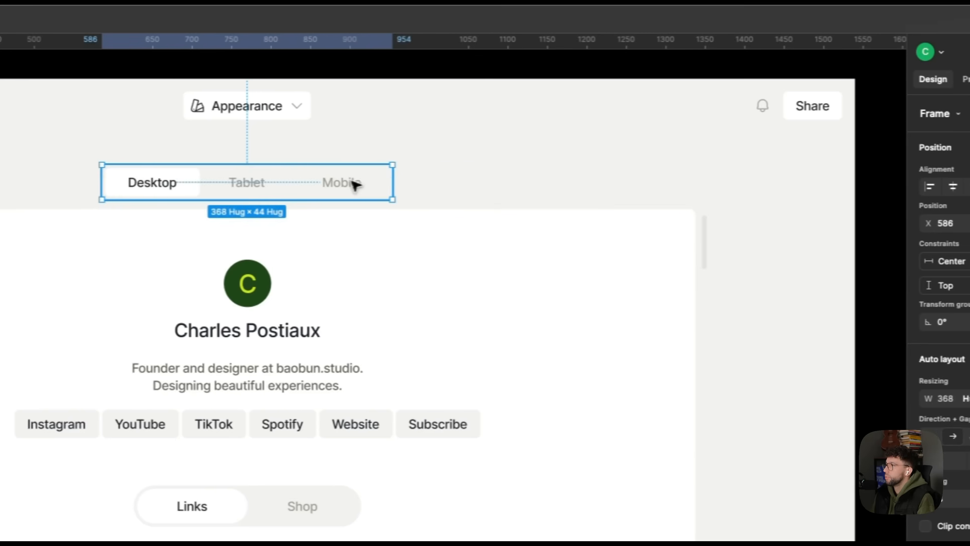
# Nudge the Desktop/Tablet/Mobile toggle, preview card and scrollbar down together beneath the header row
pyautogui.keyDown('shift'); pyautogui.click(458, 239); pyautogui.keyUp('shift')
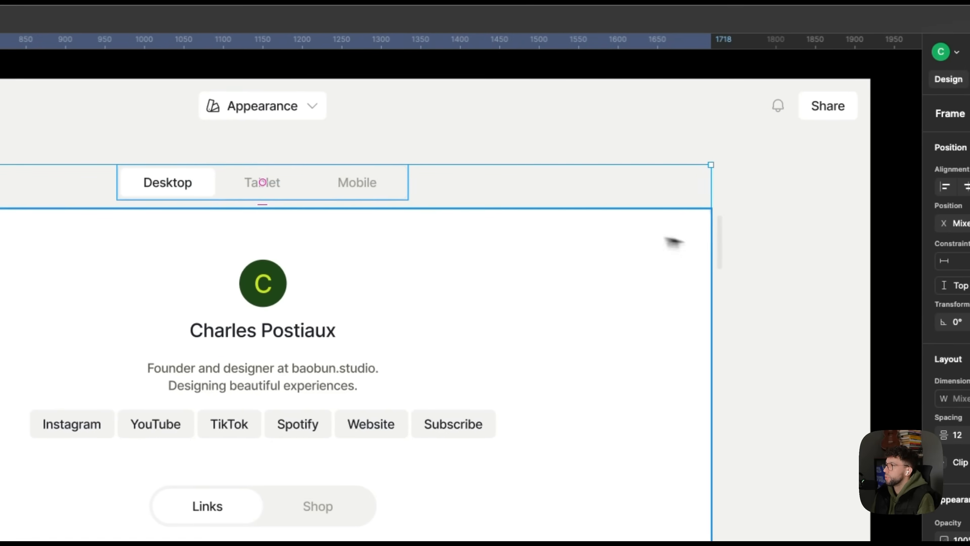
pyautogui.keyDown('shift'); pyautogui.click(703, 241); pyautogui.keyUp('shift')
pyautogui.hotkey('shift', 'Down')
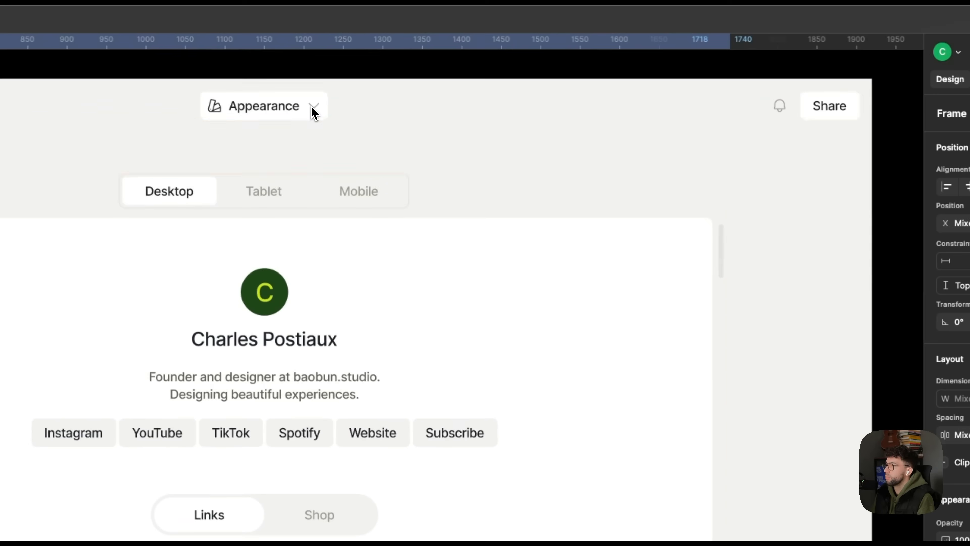
pyautogui.click(565, 67)
pyautogui.scroll(2, 534, 133)
pyautogui.click(289, 367)
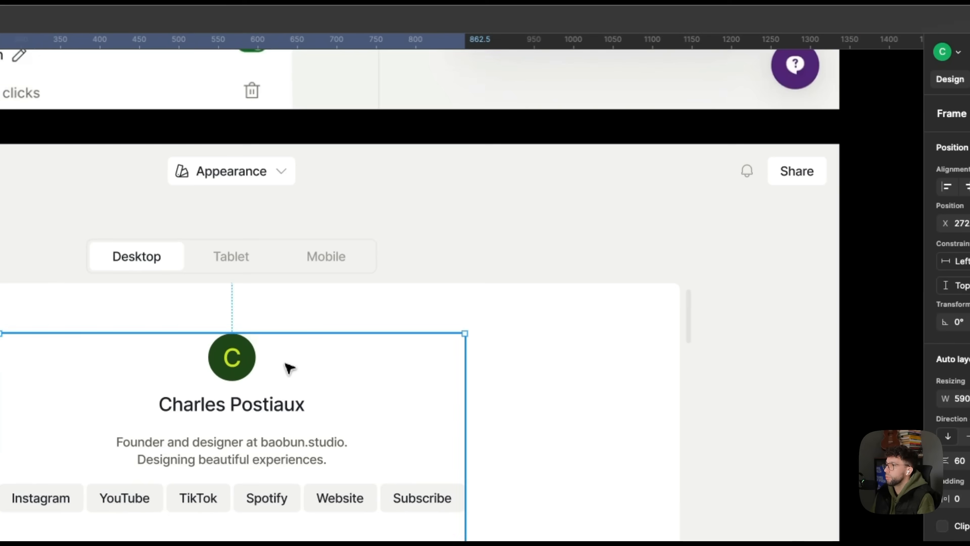
pyautogui.click(524, 140)
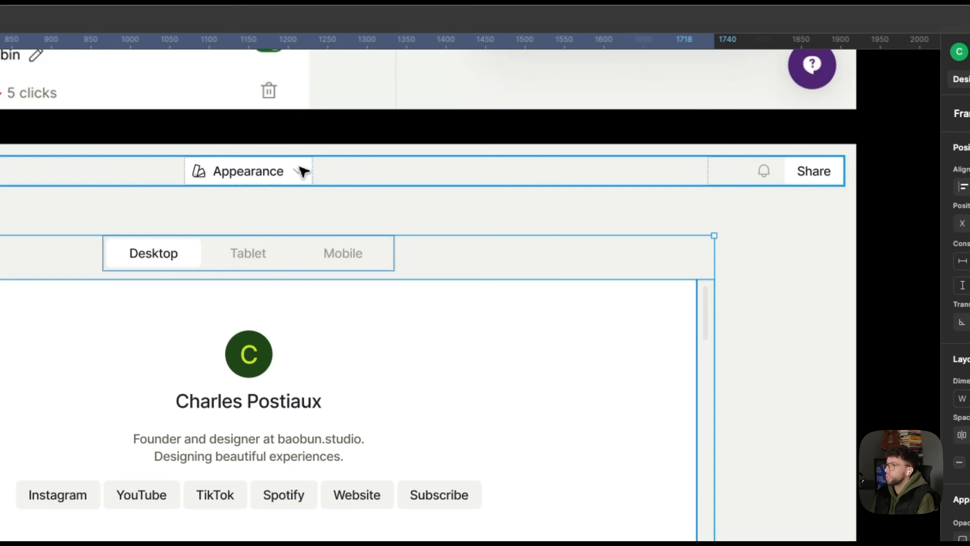
pyautogui.click(320, 138)
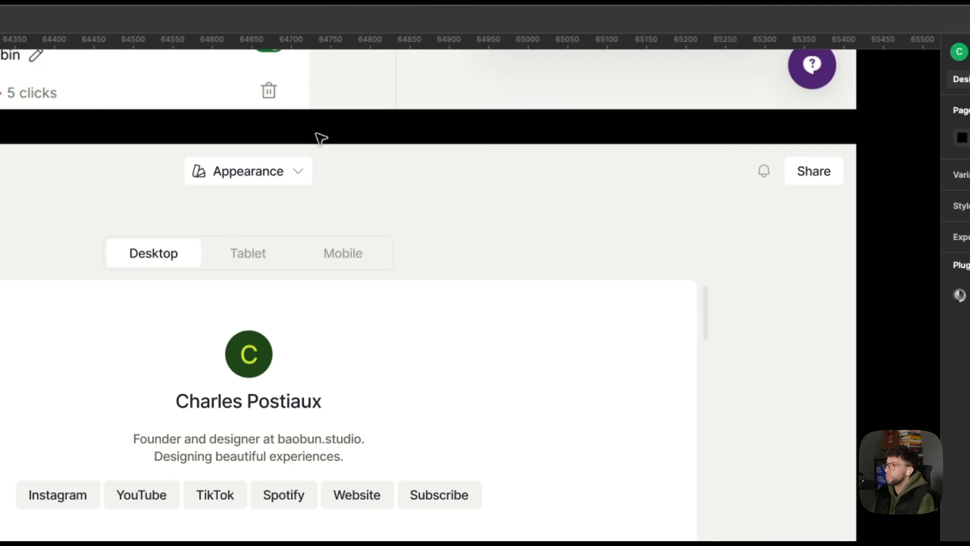
# Add a vertical three-dot menu icon beside the Instagram button's label and colour its stroke 989A92, sampled from the Shop label
pyautogui.scroll(-2, 321, 136)
pyautogui.click(259, 462)
pyautogui.scroll(-3, 259, 462)
pyautogui.scroll(5, 306, 363)
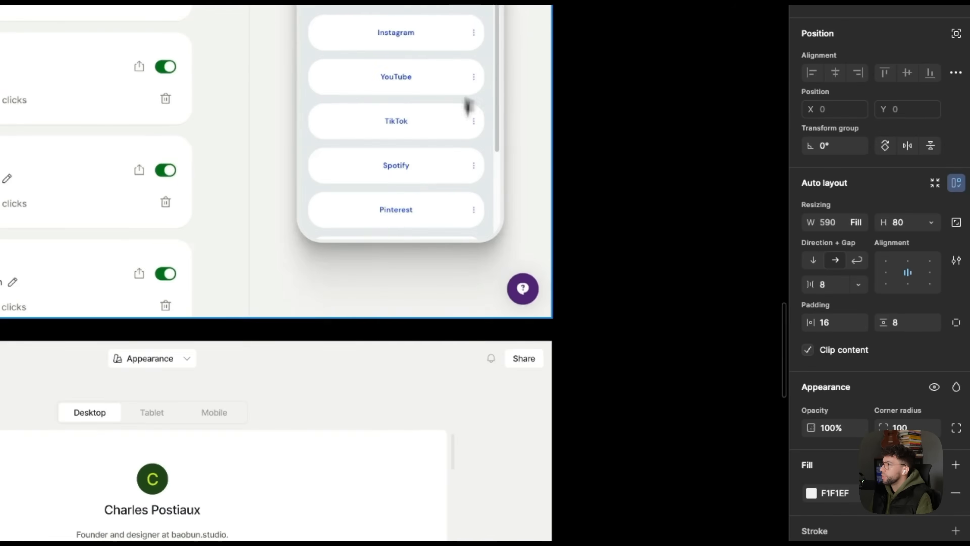
pyautogui.scroll(5, 665, 132)
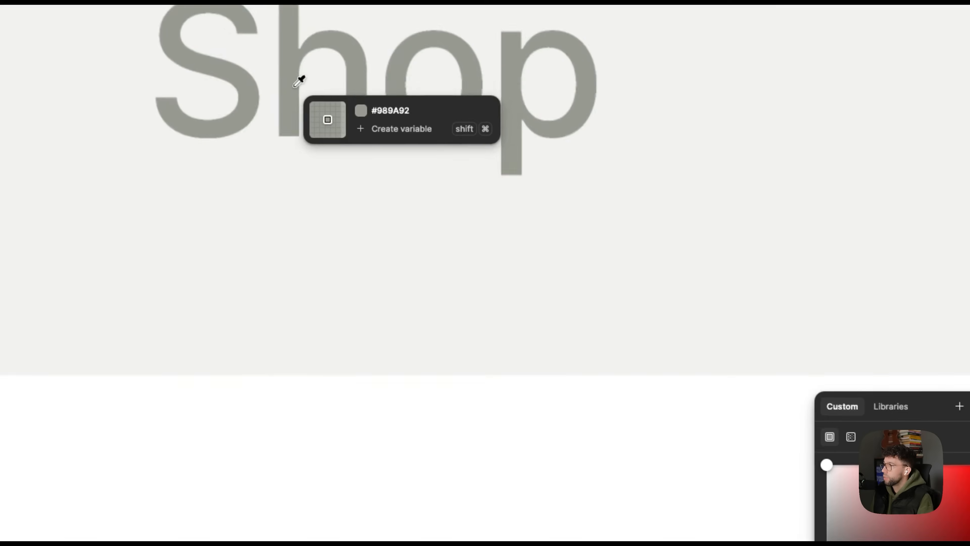
pyautogui.press('Return')
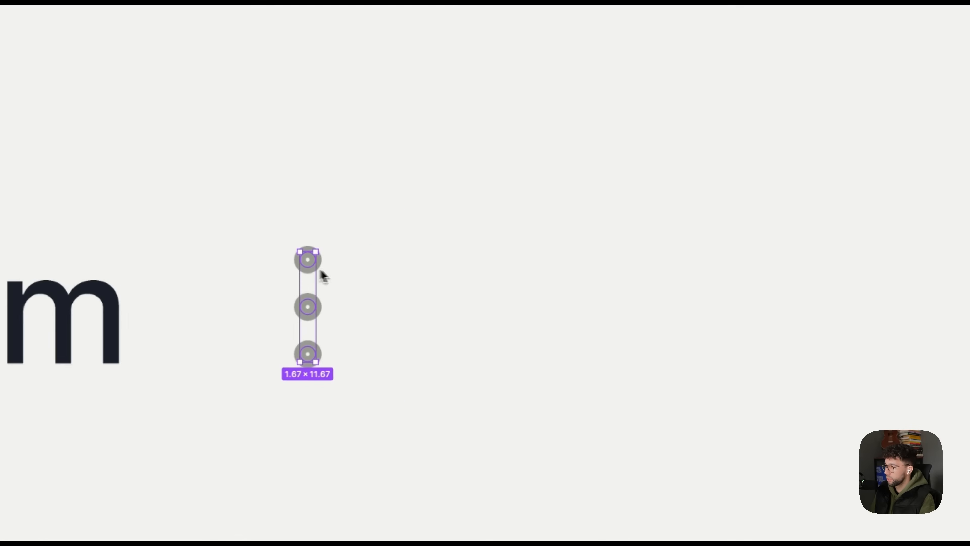
# Fill the three-dot icon's dots with 989A92, copied from its stroke colour
pyautogui.click(892, 351)
pyautogui.press('super+c')
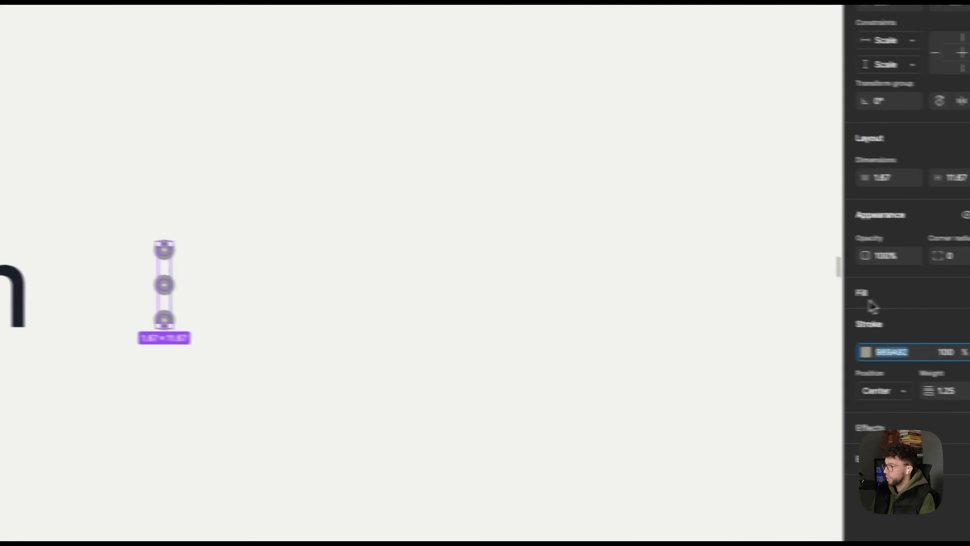
pyautogui.click(869, 300)
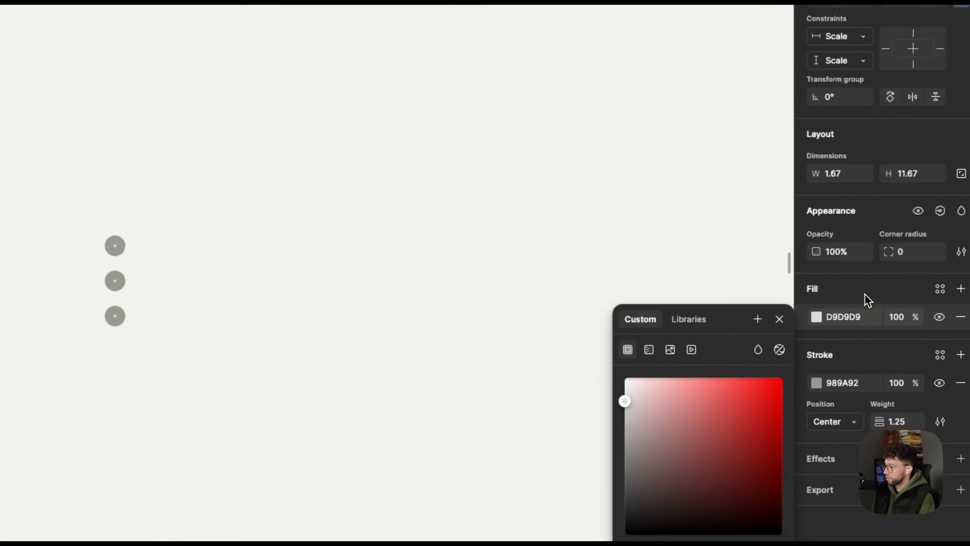
pyautogui.click(848, 313)
pyautogui.press('super+v')
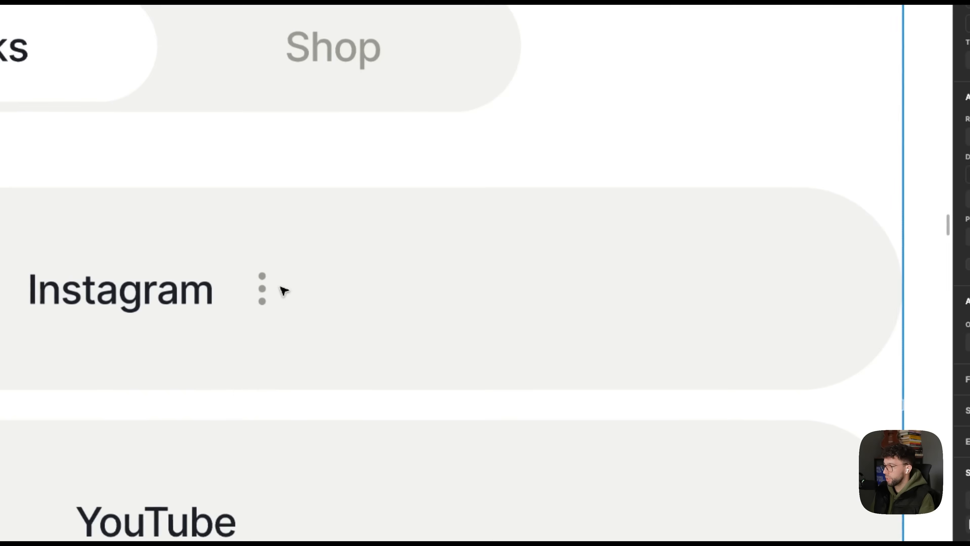
pyautogui.scroll(-5, 281, 288)
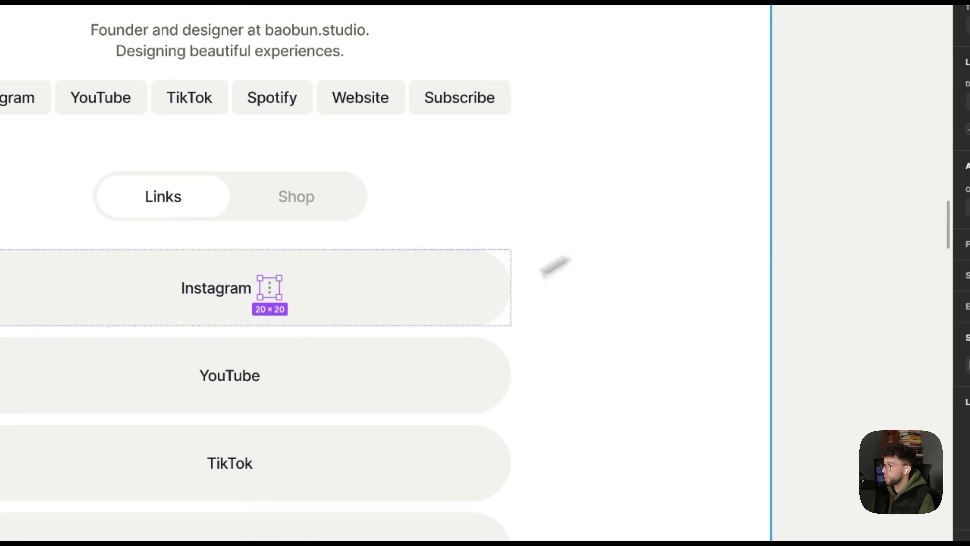
# Set the Instagram button's auto layout gap to Auto, spreading its label and three-dot icon apart
pyautogui.press('Escape')
pyautogui.click(854, 191)
pyautogui.write('auto')
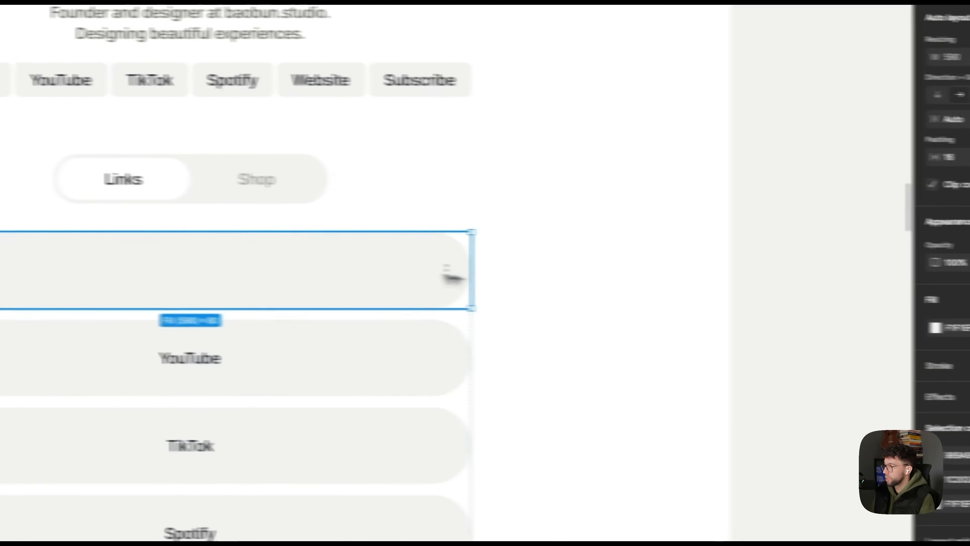
# Place a duplicate of the three-dot icon before the Instagram label, and set the gap of the other link buttons to Auto
pyautogui.click(322, 348)
pyautogui.press('super+d')
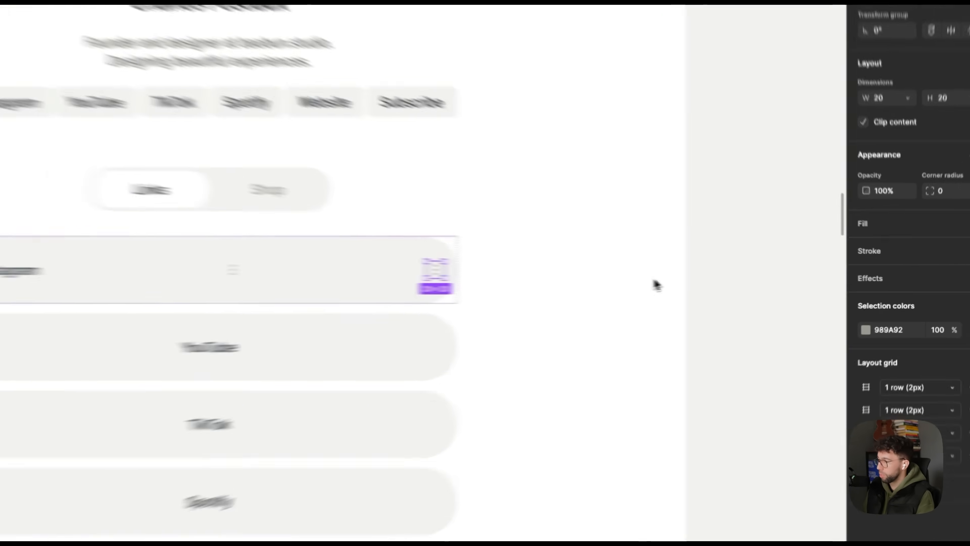
pyautogui.press('Left')
pyautogui.press('Left')
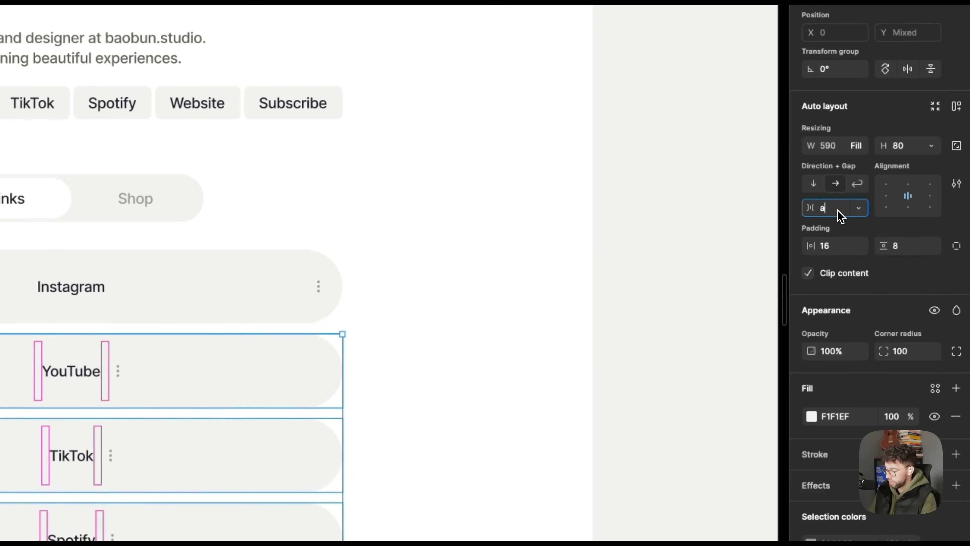
pyautogui.click(840, 212)
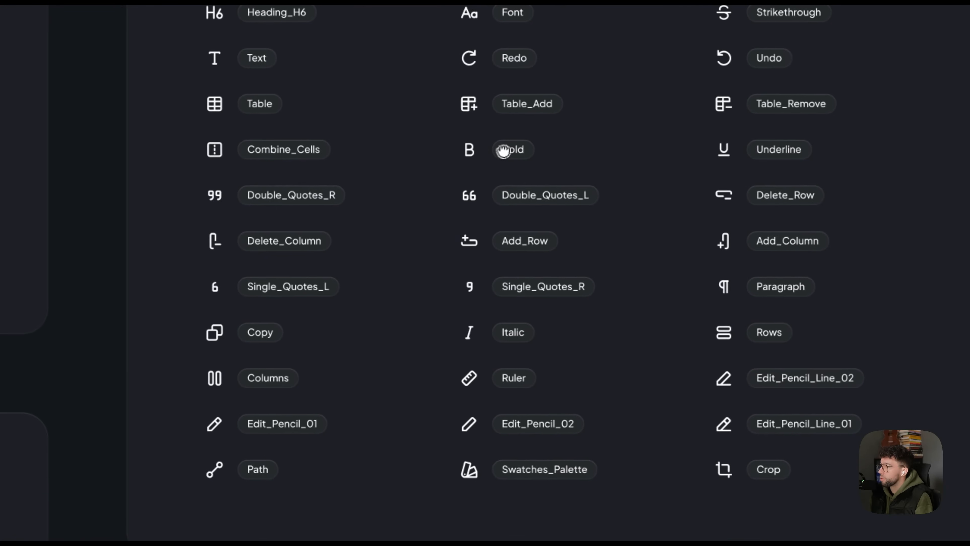
# Build the Appearance dropdown's swatch from a 20 × 20 frame with corner radius 100, holding a circle in the avatar's lime
pyautogui.click(720, 425)
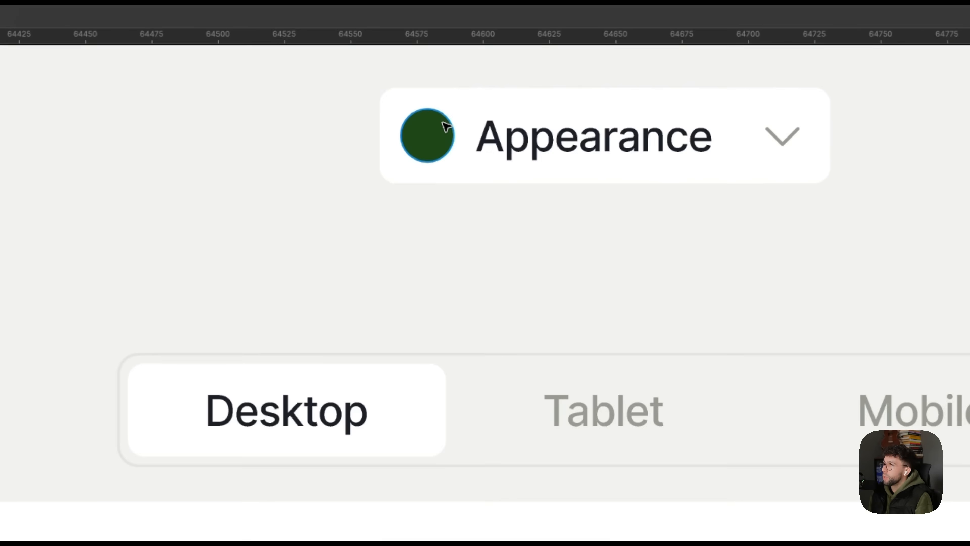
pyautogui.click(433, 122)
pyautogui.scroll(5, 433, 122)
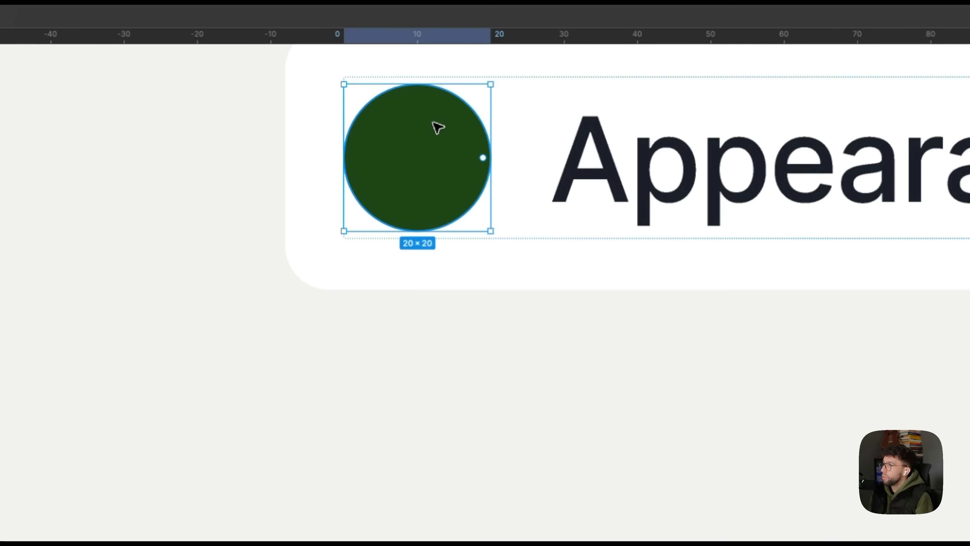
pyautogui.press('f')
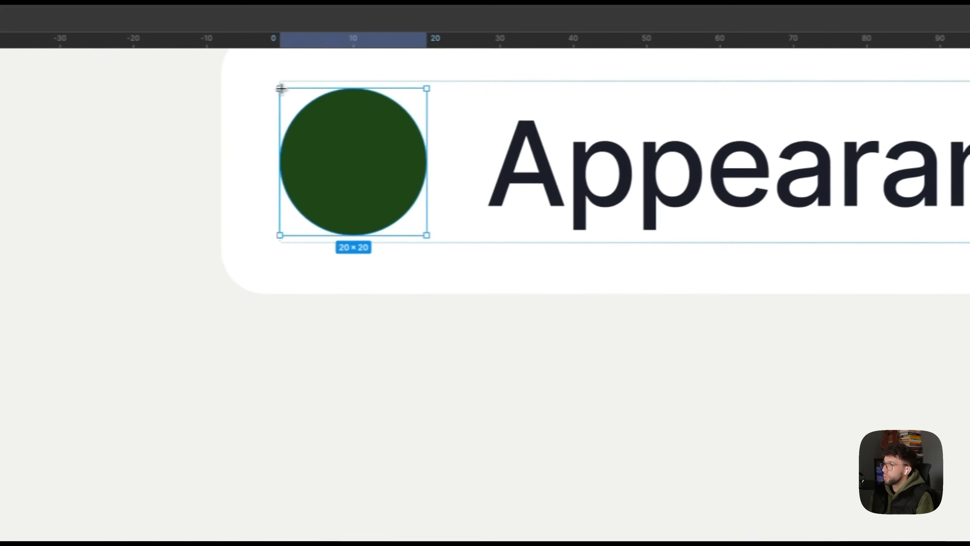
pyautogui.moveTo(344, 84)
pyautogui.mouseDown()
pyautogui.moveTo(451, 151)
pyautogui.moveTo(490, 231)
pyautogui.mouseUp()
pyautogui.click(905, 340)
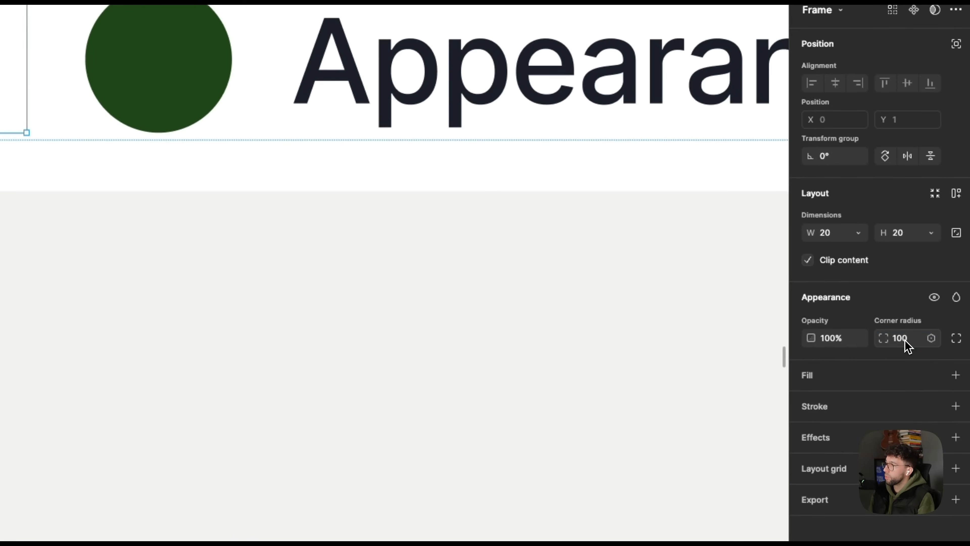
pyautogui.write('100')
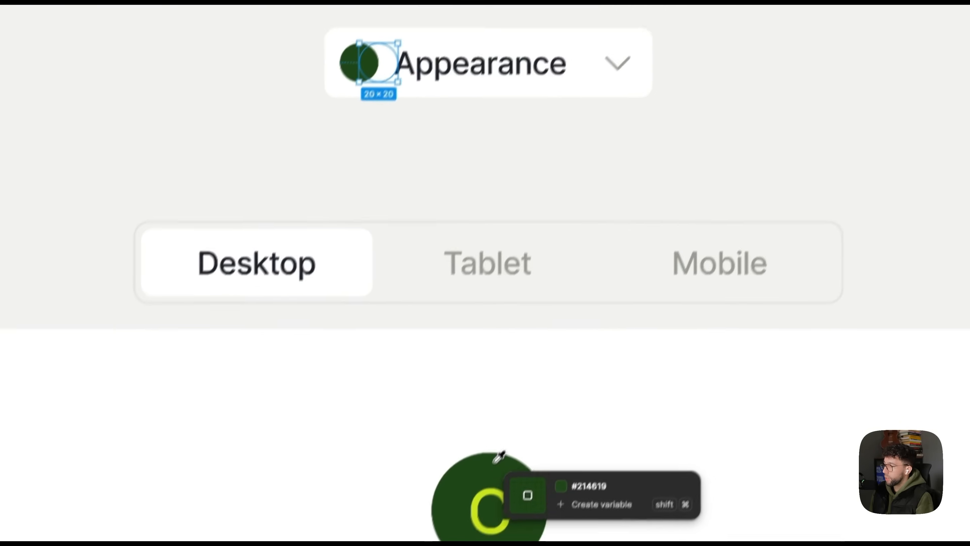
pyautogui.click(504, 501)
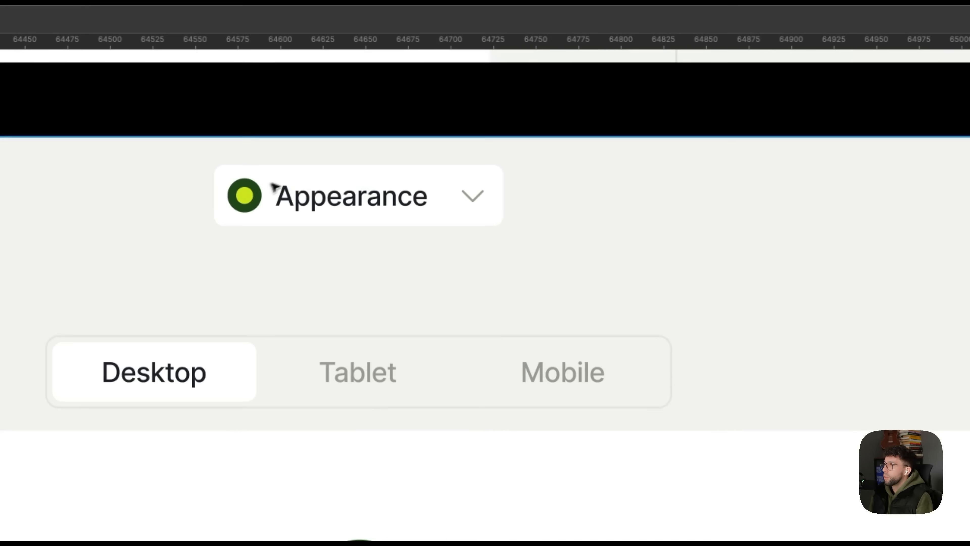
# Duplicate the Appearance dropdown and make one swatch variant half dark green and half lime
pyautogui.click(275, 187)
pyautogui.doubleClick(274, 185)
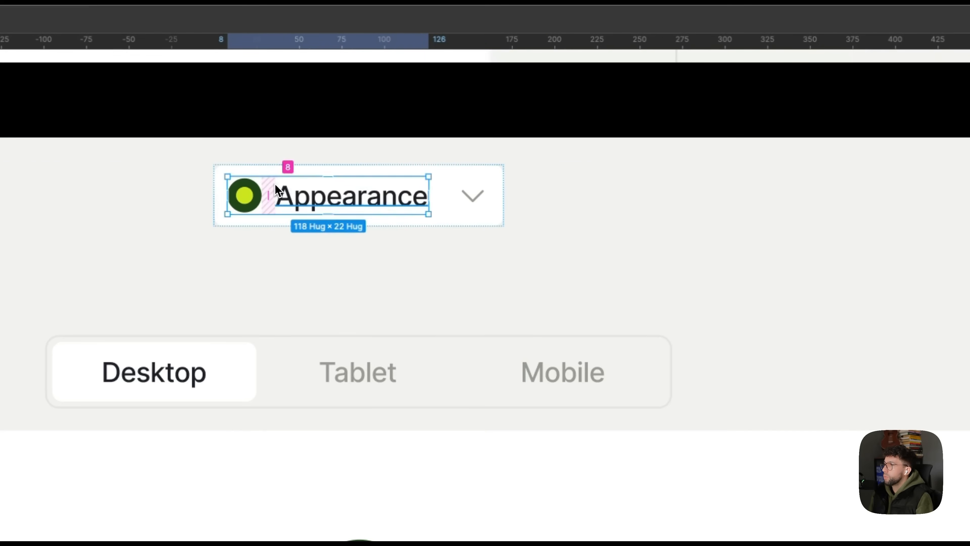
pyautogui.click(446, 185)
pyautogui.press('super+d')
pyautogui.scroll(5, 586, 191)
pyautogui.keyDown('super'); pyautogui.click(674, 207); pyautogui.keyUp('super')
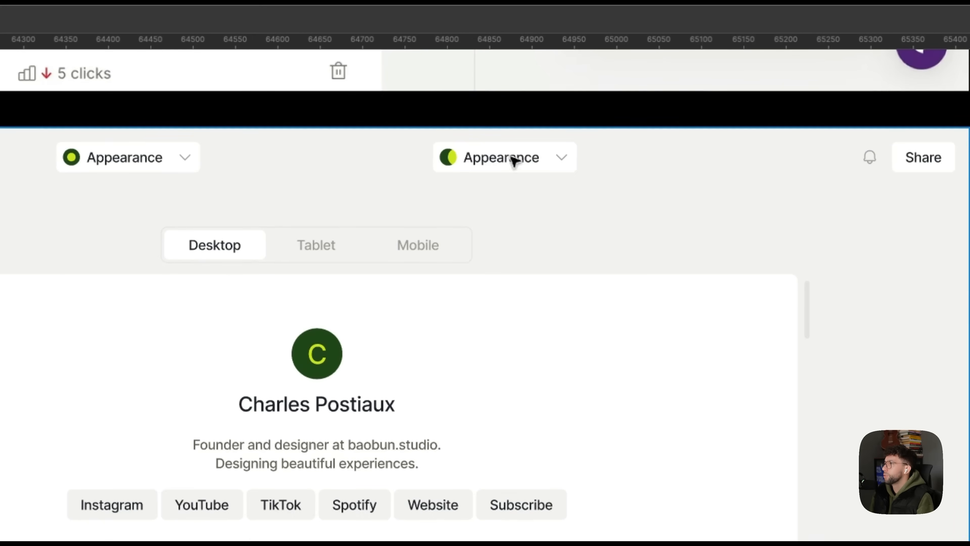
# Delete the Appearance dropdown whose swatch has the centred lime dot
pyautogui.doubleClick(199, 155)
pyautogui.hotkey('shift', 'Return')
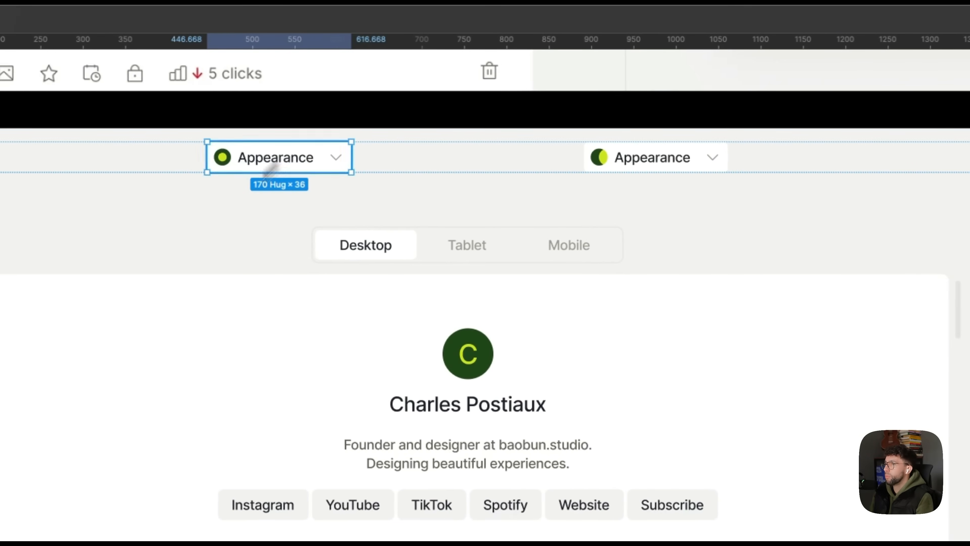
pyautogui.press('Delete')
pyautogui.moveTo(525, 135); pyautogui.dragTo(517, 89)
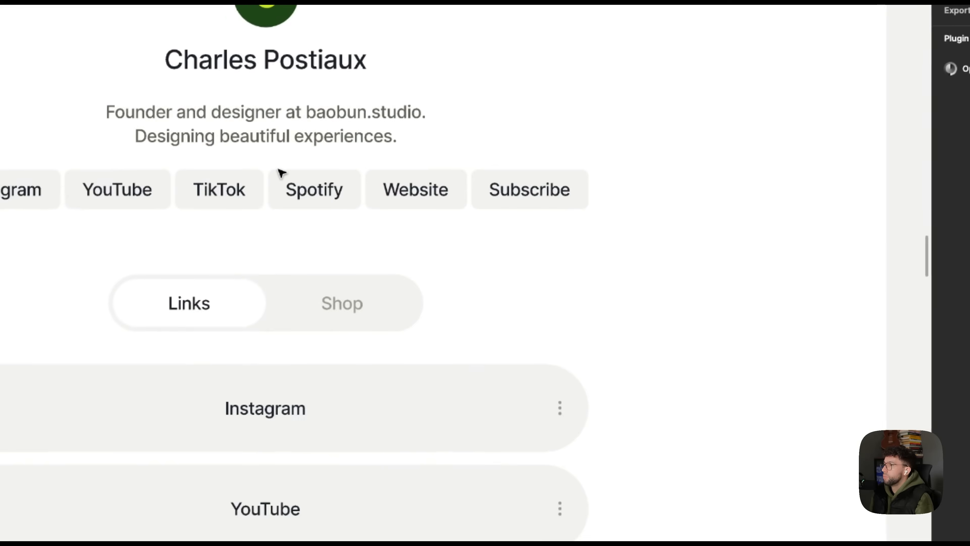
# Set the gap above the profile's link tags and the gap between the Links/Shop toggle and stacked buttons to 32
pyautogui.doubleClick(273, 121)
pyautogui.doubleClick(273, 121)
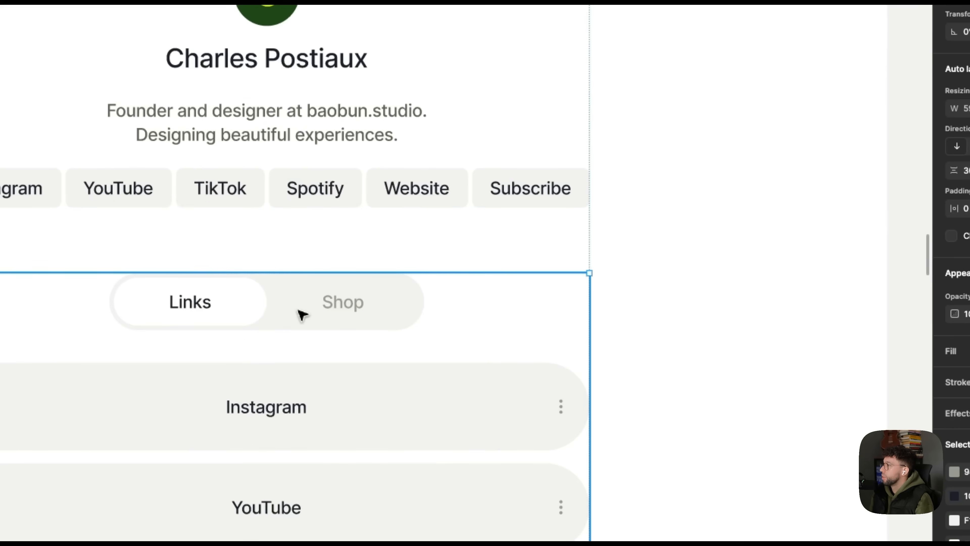
pyautogui.click(293, 223)
pyautogui.click(843, 272)
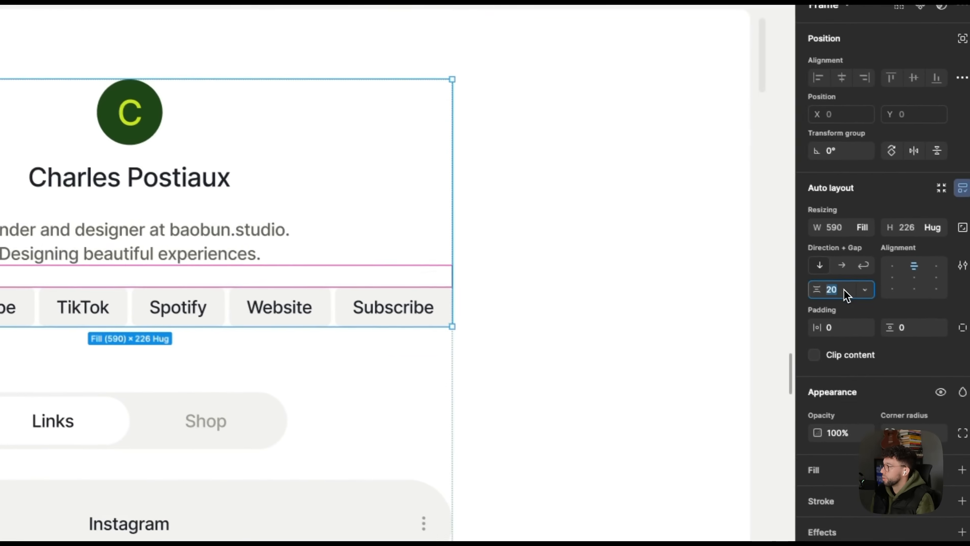
pyautogui.write('32')
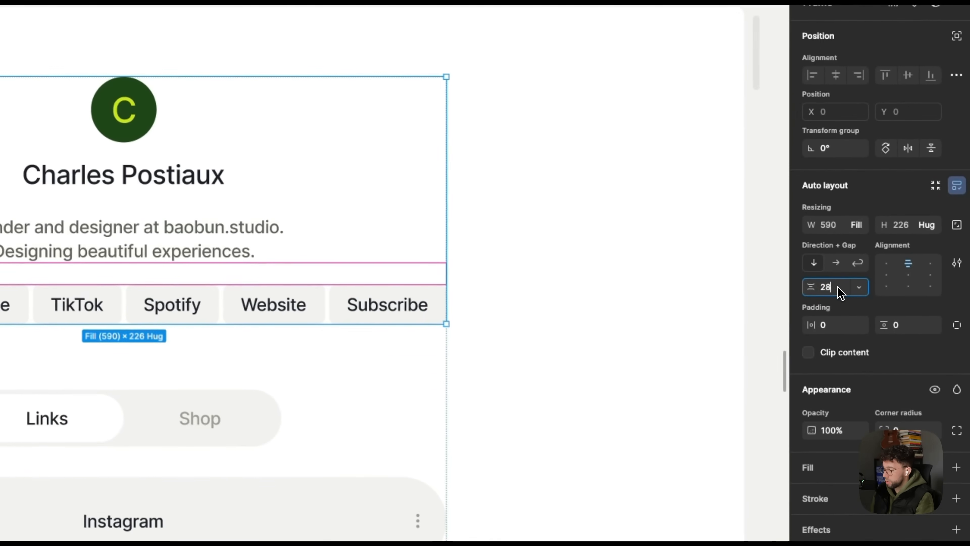
pyautogui.press('Return')
pyautogui.click(359, 420)
pyautogui.click(833, 289)
pyautogui.write('32')
pyautogui.press('Return')
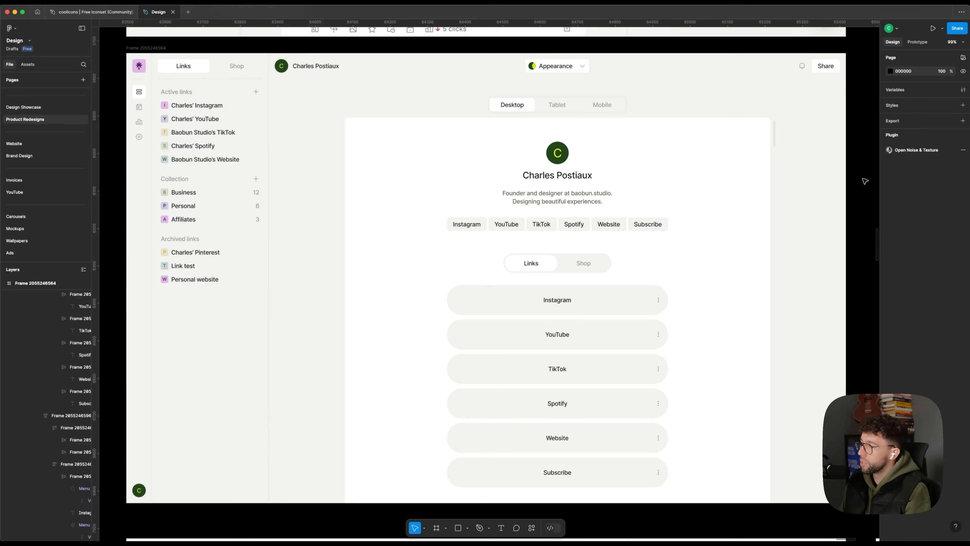
pyautogui.hscroll(1, 865, 182)
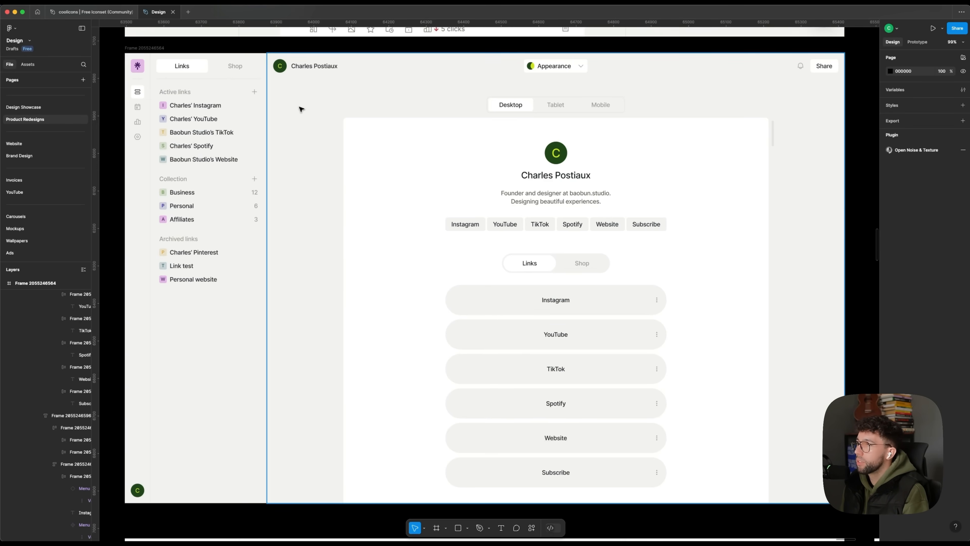